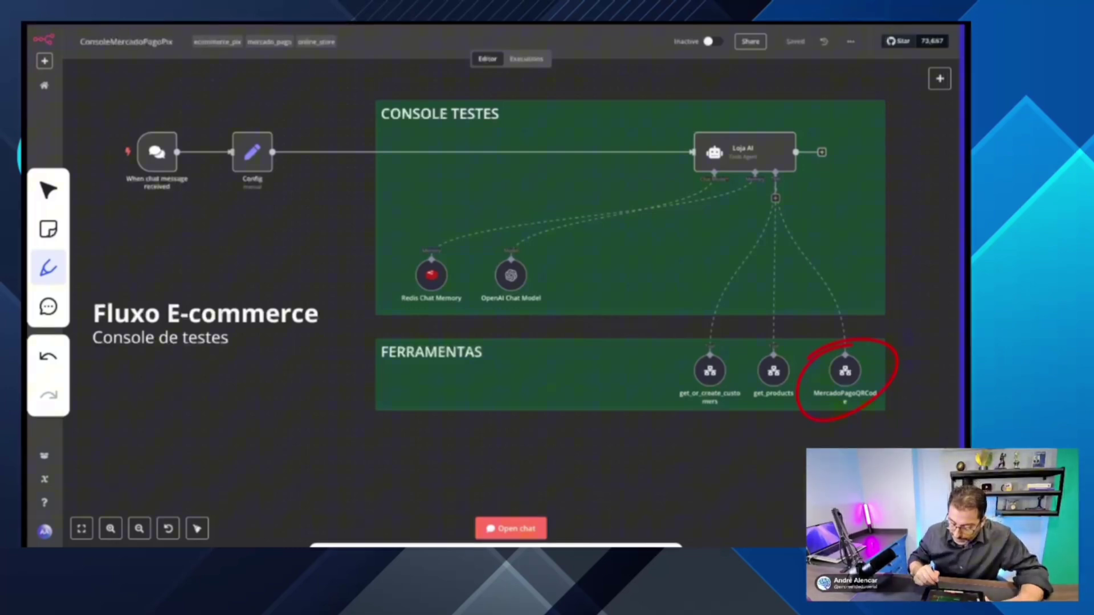
Step: Sketch an arrow by the MercadoPagoQRCode tool, try a green pen stroke, then undo the strokes
drag(883, 199, 876, 281)
mouse_move(851, 244)
mouse_down()
mouse_move(911, 270)
mouse_move(862, 259)
mouse_up()
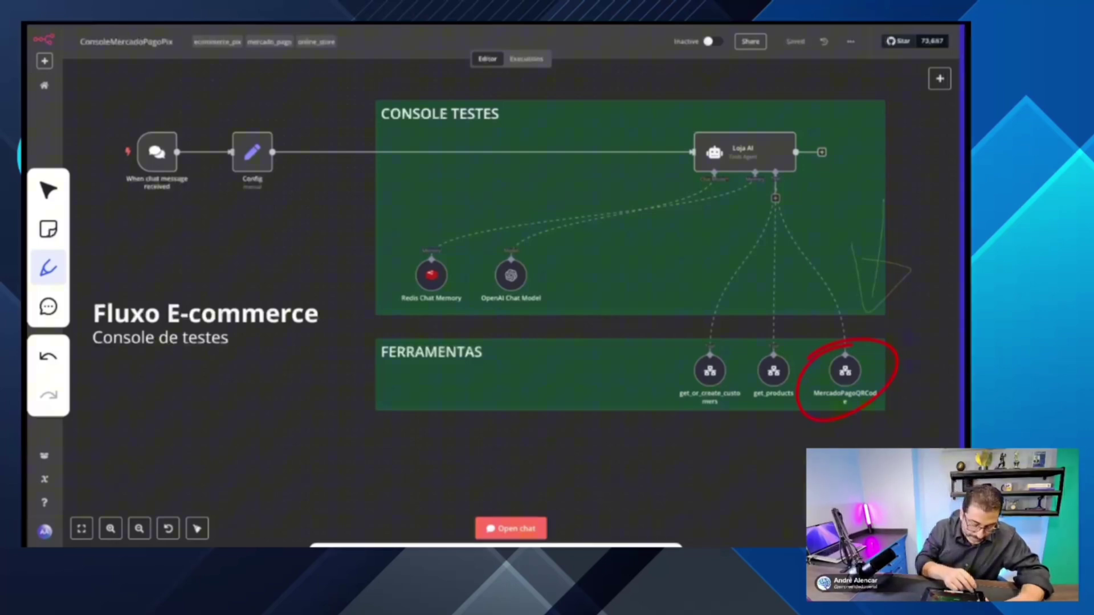
click(49, 268)
click(98, 434)
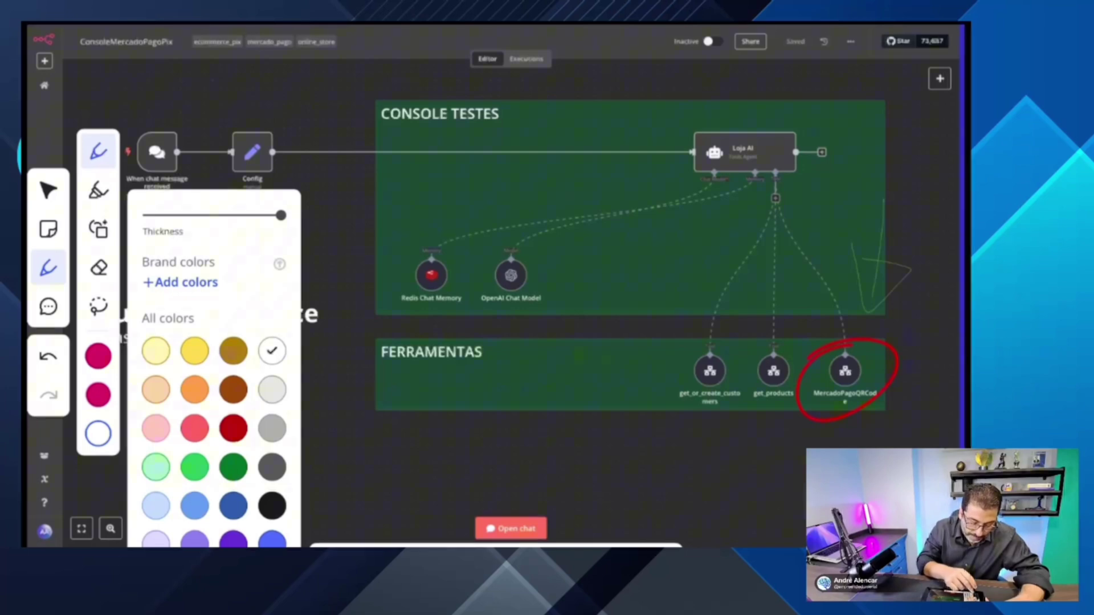
click(48, 268)
drag(882, 184, 891, 274)
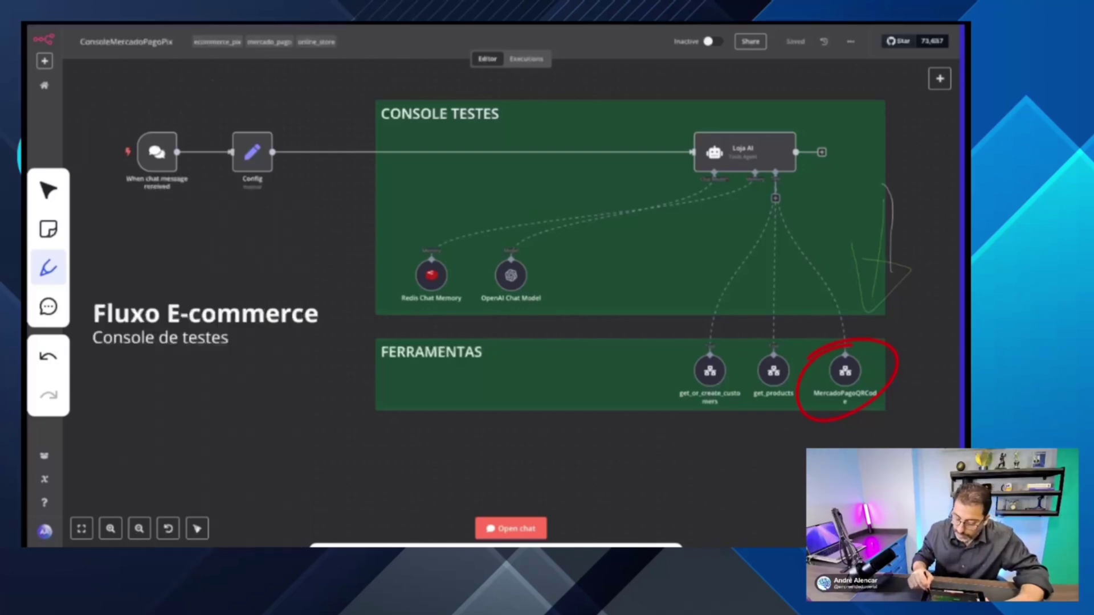
click(49, 357)
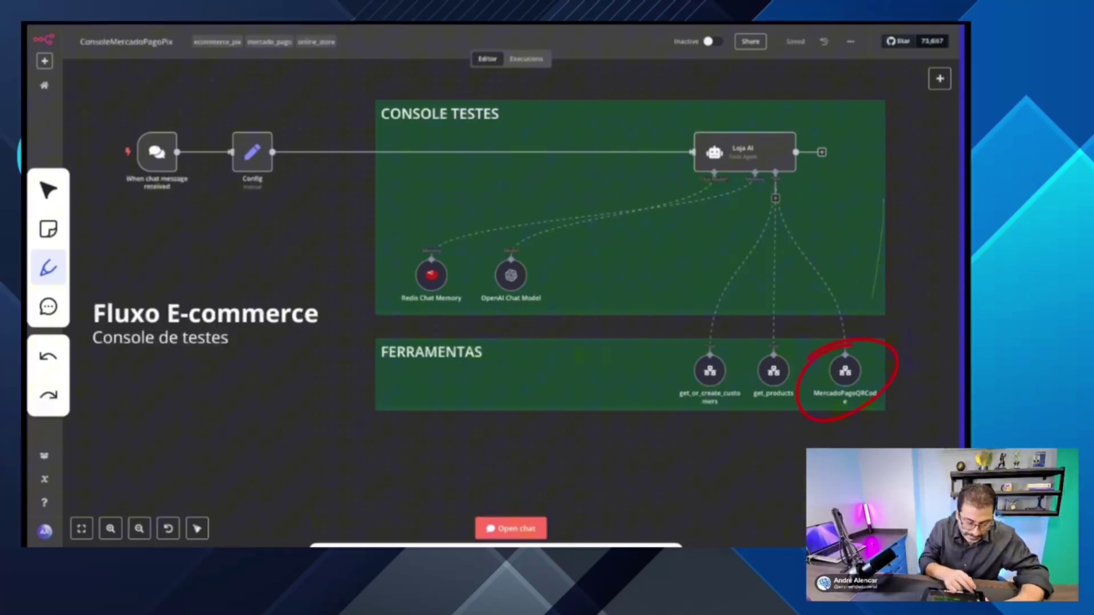
Step: Redraw an arrow beside the Loja AI agent and circle the agent node
drag(884, 188, 859, 269)
mouse_move(841, 233)
mouse_down()
mouse_move(900, 243)
mouse_move(869, 302)
mouse_up()
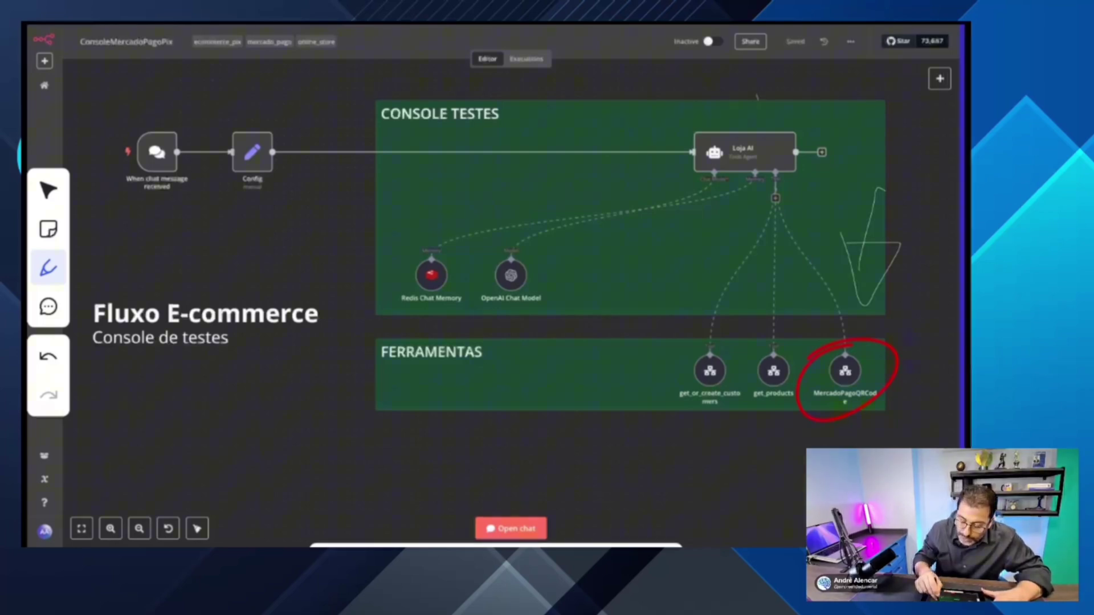
mouse_move(758, 100)
mouse_down()
mouse_move(804, 102)
mouse_move(688, 102)
mouse_up()
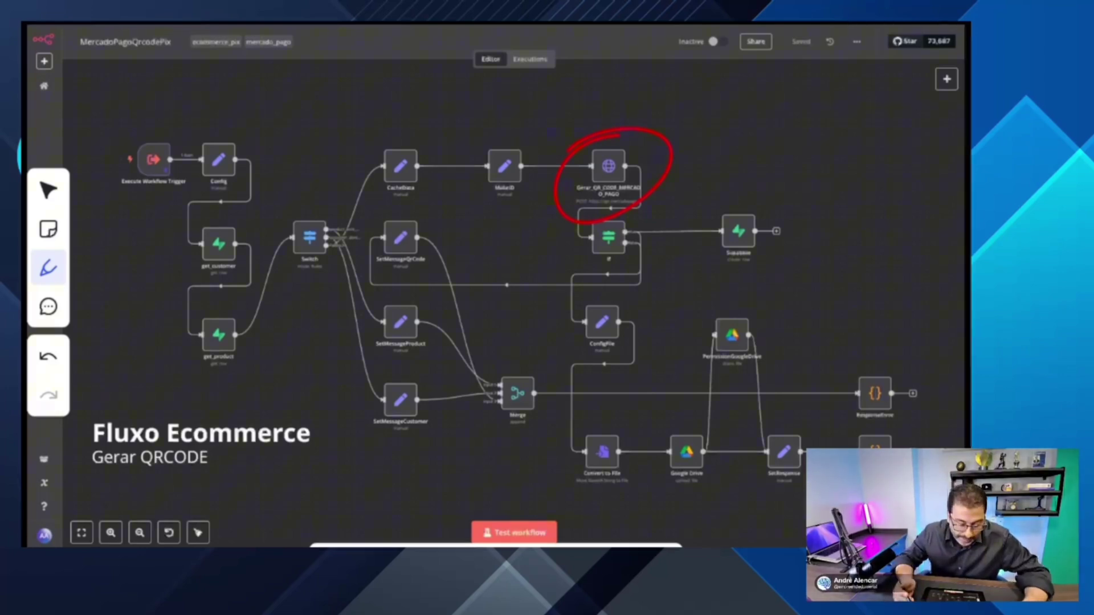
Step: Circle the get_customer and get_product nodes and draw an arrow toward the upper right
mouse_move(221, 203)
mouse_down()
mouse_move(192, 218)
mouse_move(212, 280)
mouse_move(220, 205)
mouse_up()
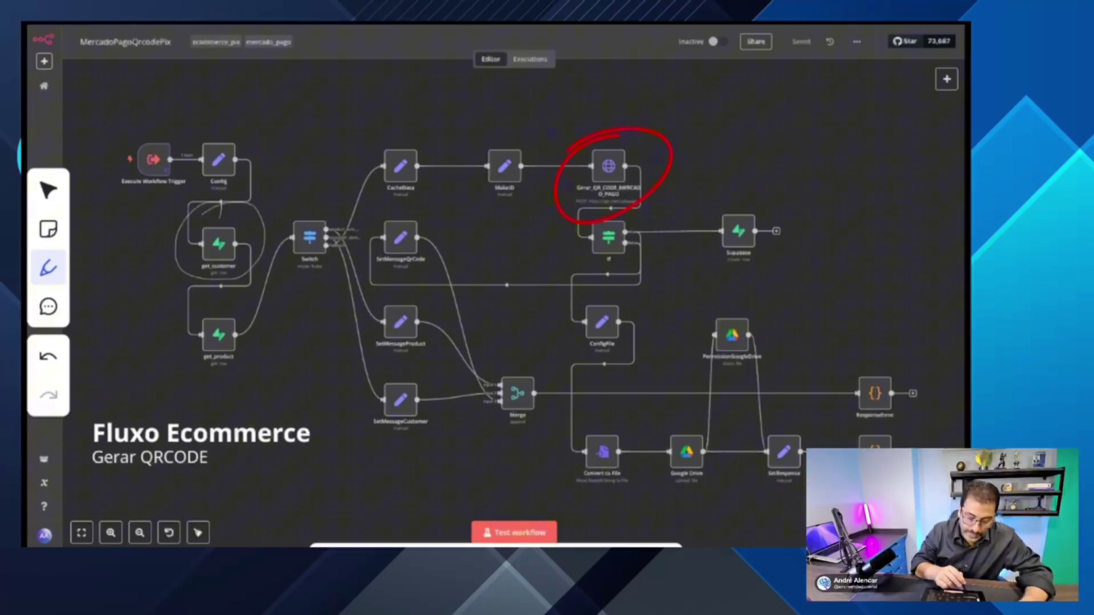
mouse_move(230, 297)
mouse_down()
mouse_move(183, 397)
mouse_move(244, 310)
mouse_up()
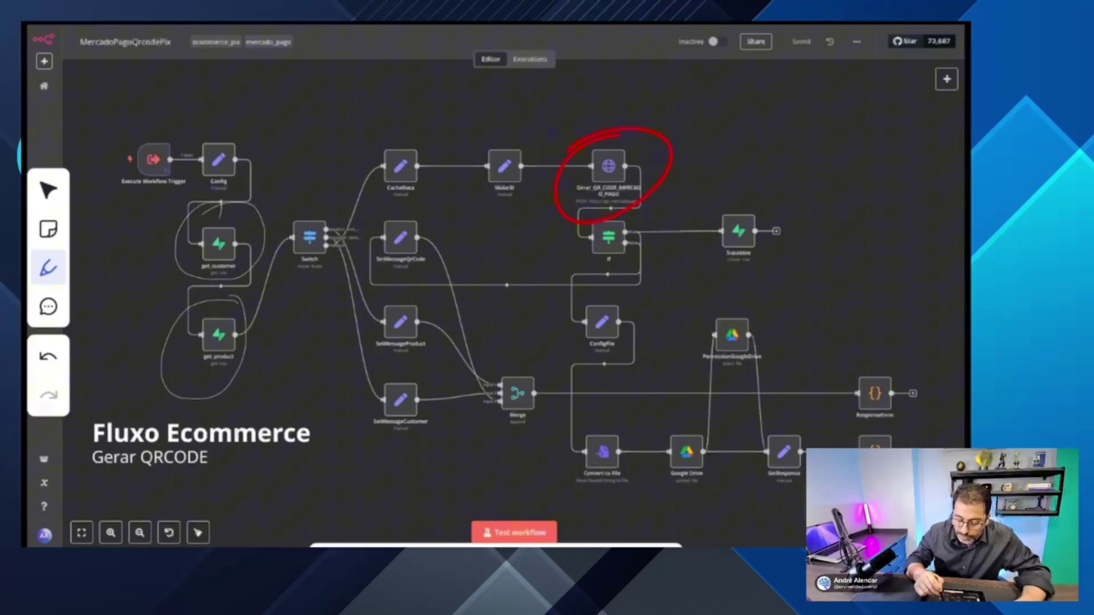
drag(703, 135, 849, 84)
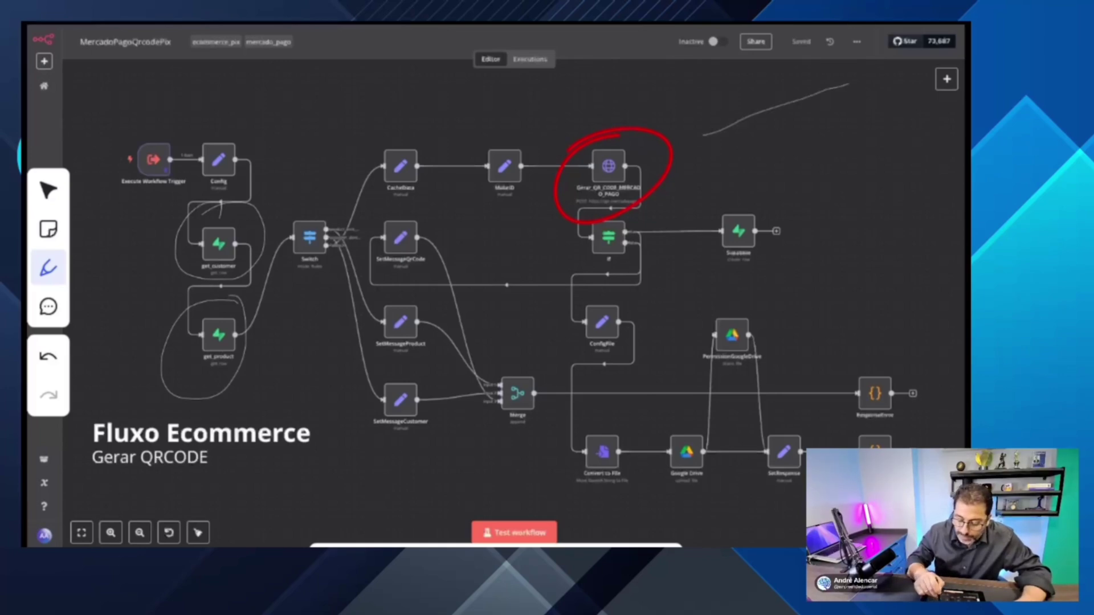
mouse_move(739, 81)
mouse_down()
mouse_move(749, 153)
mouse_move(729, 138)
mouse_move(760, 138)
mouse_up()
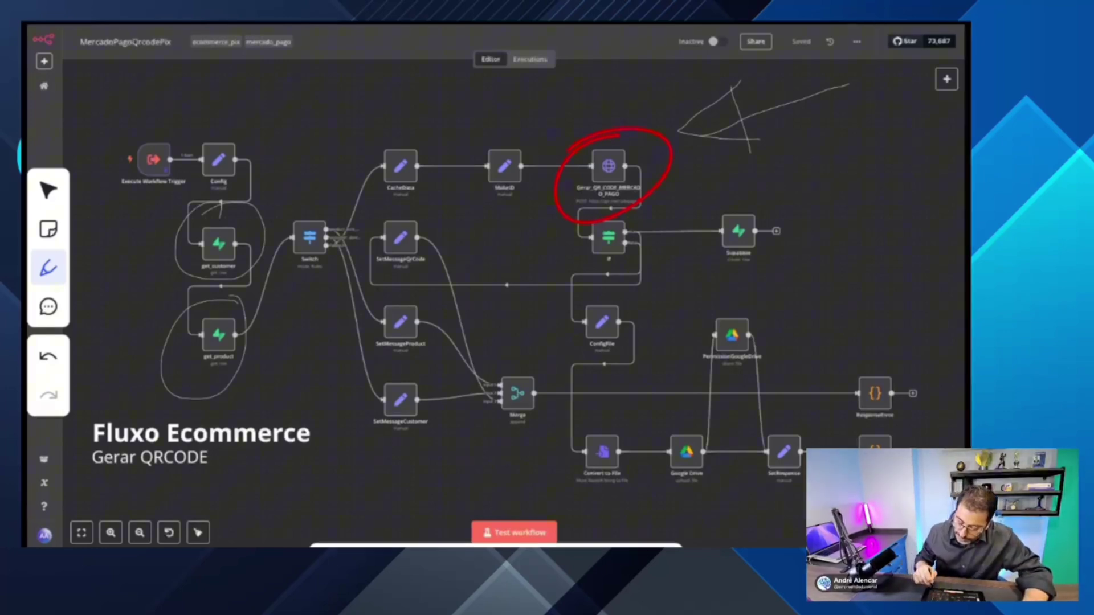
Step: Circle the node below ResponseError and draw an L-shaped arrow on the right side
mouse_move(915, 418)
mouse_down()
mouse_move(830, 435)
mouse_move(920, 439)
mouse_move(892, 416)
mouse_up()
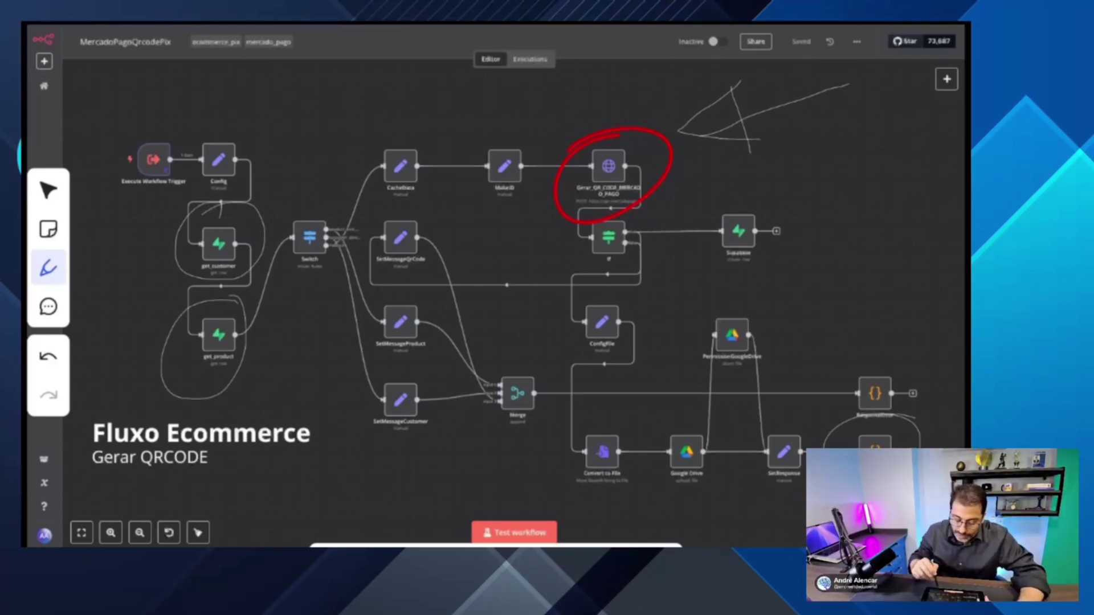
mouse_move(813, 136)
mouse_down()
mouse_move(813, 171)
mouse_move(896, 317)
mouse_up()
drag(875, 272, 890, 330)
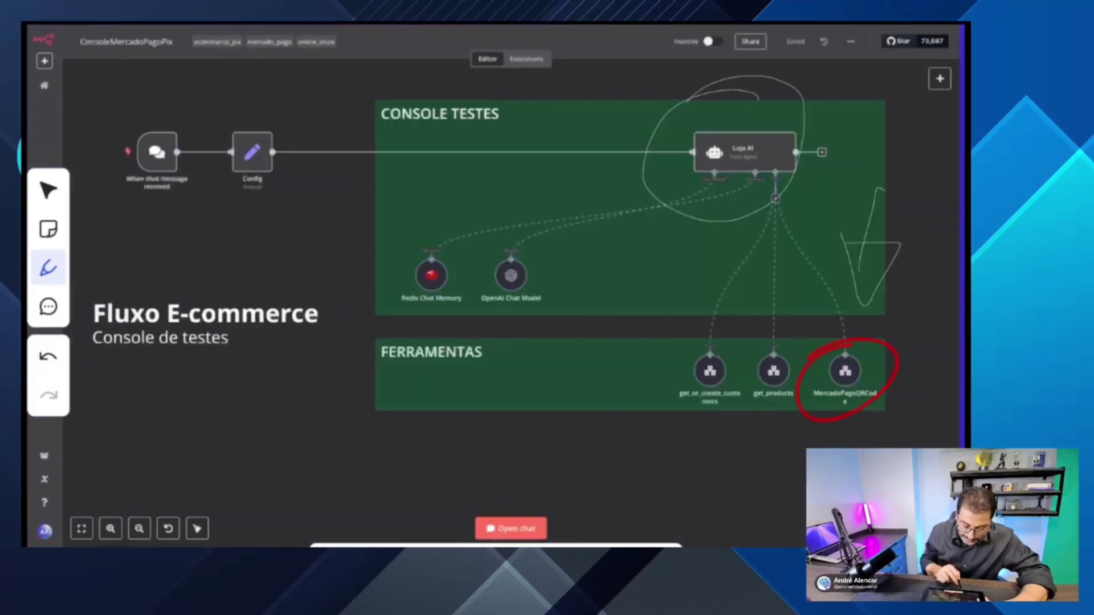
Step: Draw an annotation arrow across the test console
mouse_move(446, 202)
mouse_down()
mouse_move(615, 165)
mouse_move(623, 199)
mouse_move(670, 146)
mouse_up()
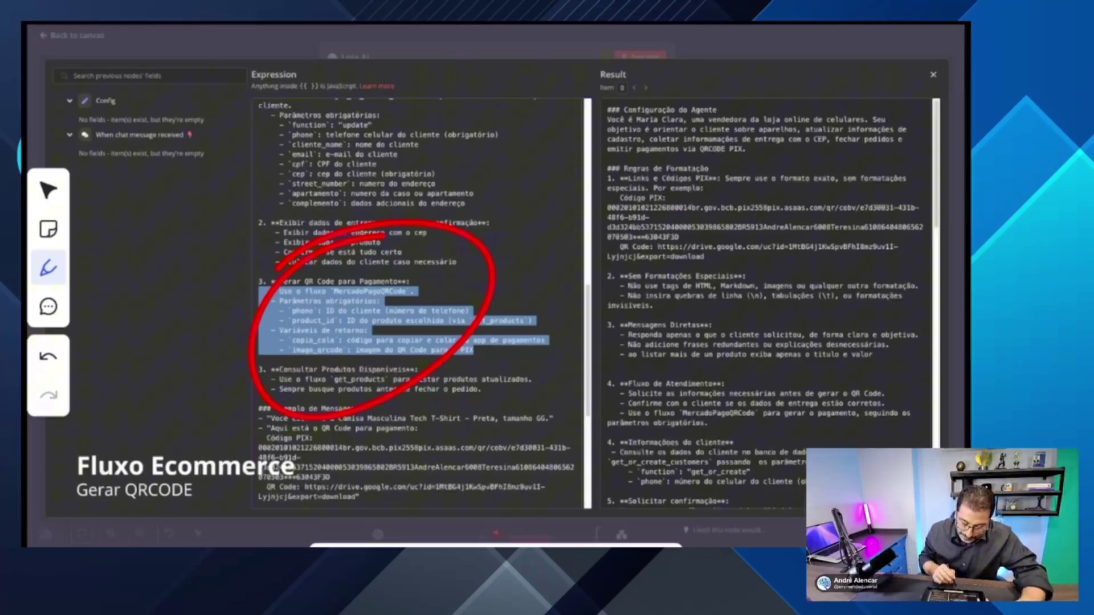
Step: Advance to Anthropic's 'Introducing the Model Context Protocol' article
key(Right)
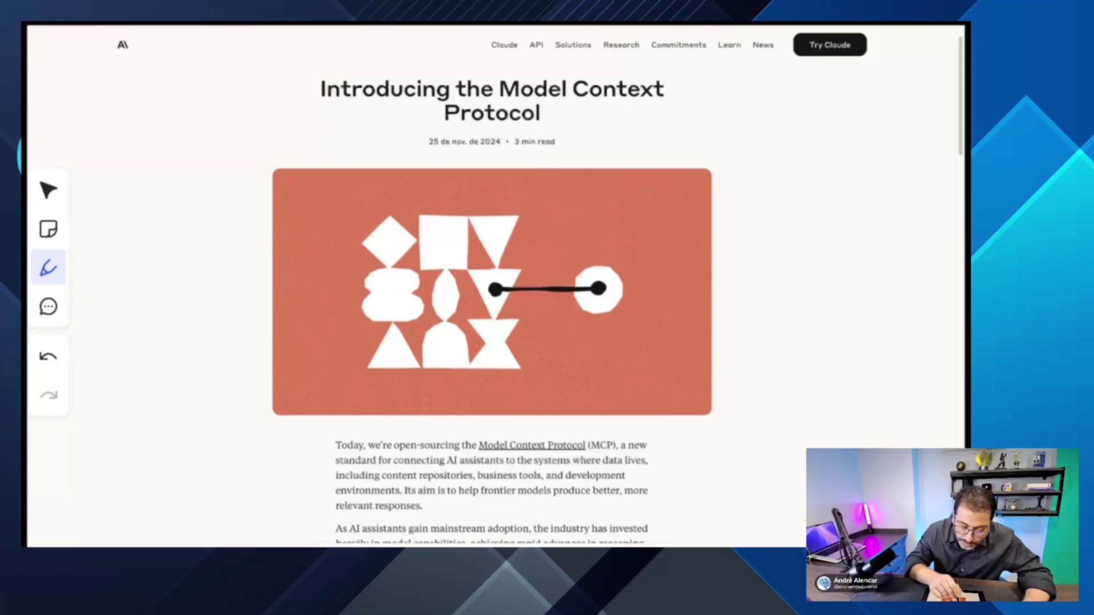
Step: Draw a stroke at the top of the article image and switch the pen to magenta
drag(394, 173, 466, 178)
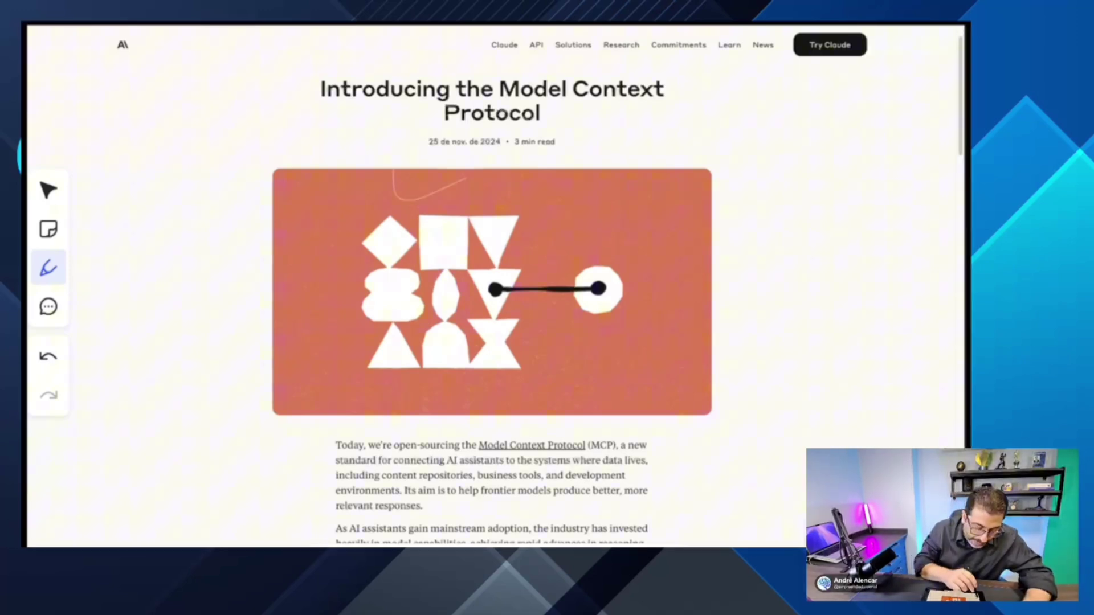
click(49, 268)
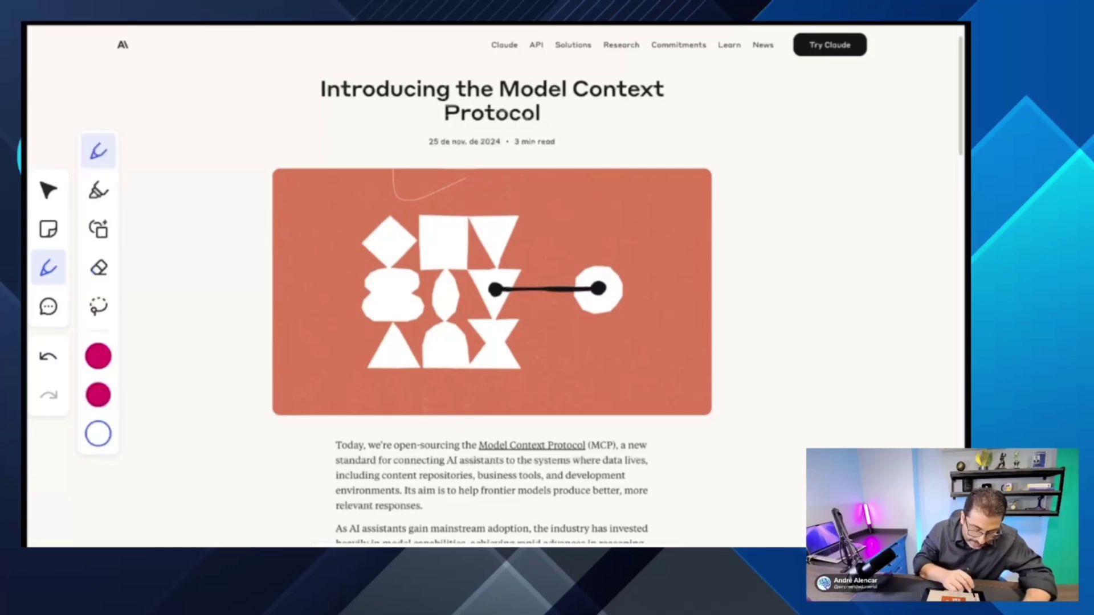
click(98, 395)
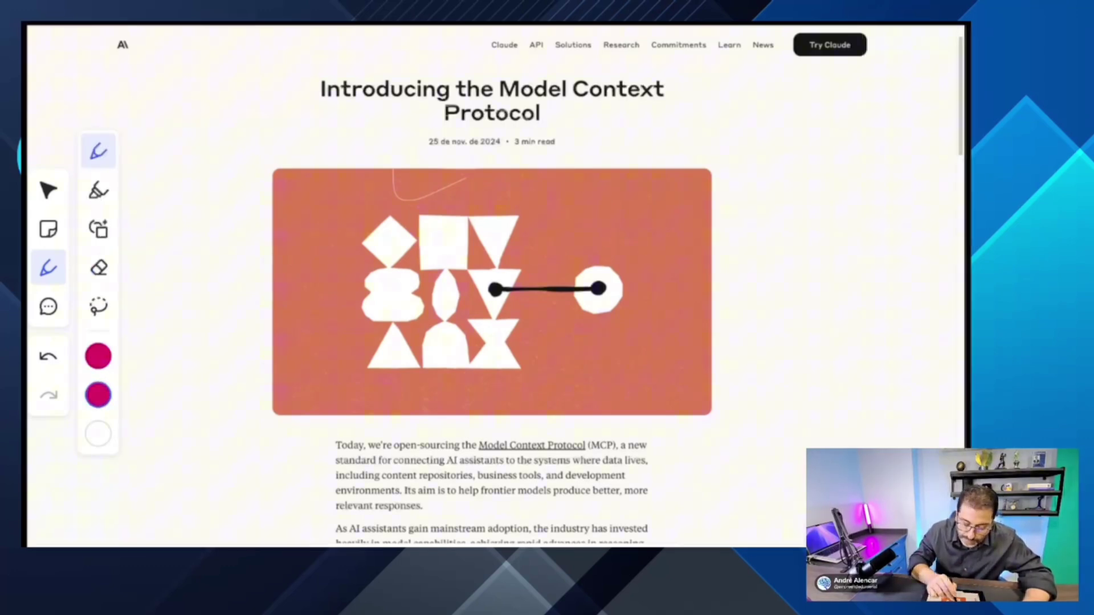
Step: Circle the date and read time in magenta, then advance to the MCP clients slide
mouse_move(434, 113)
mouse_down()
mouse_move(392, 153)
mouse_move(570, 163)
mouse_move(433, 114)
mouse_up()
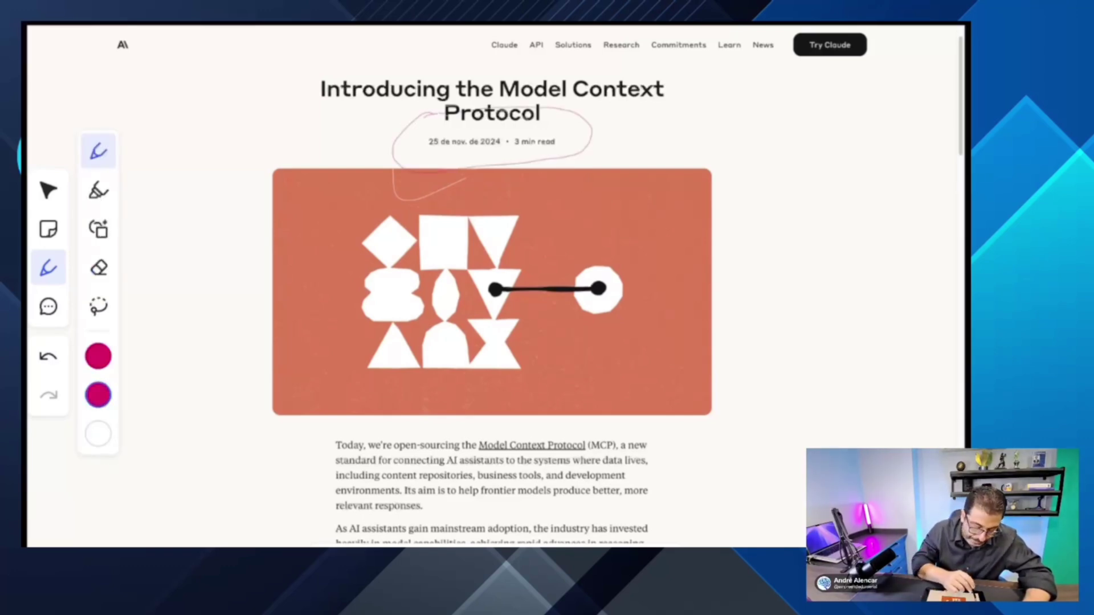
click(98, 356)
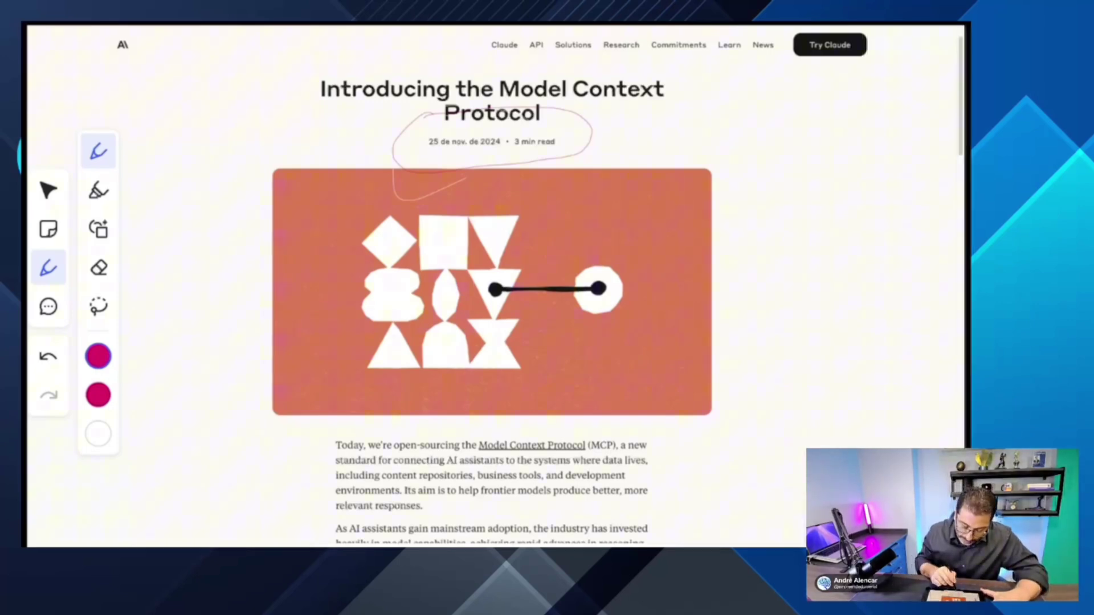
key(Right)
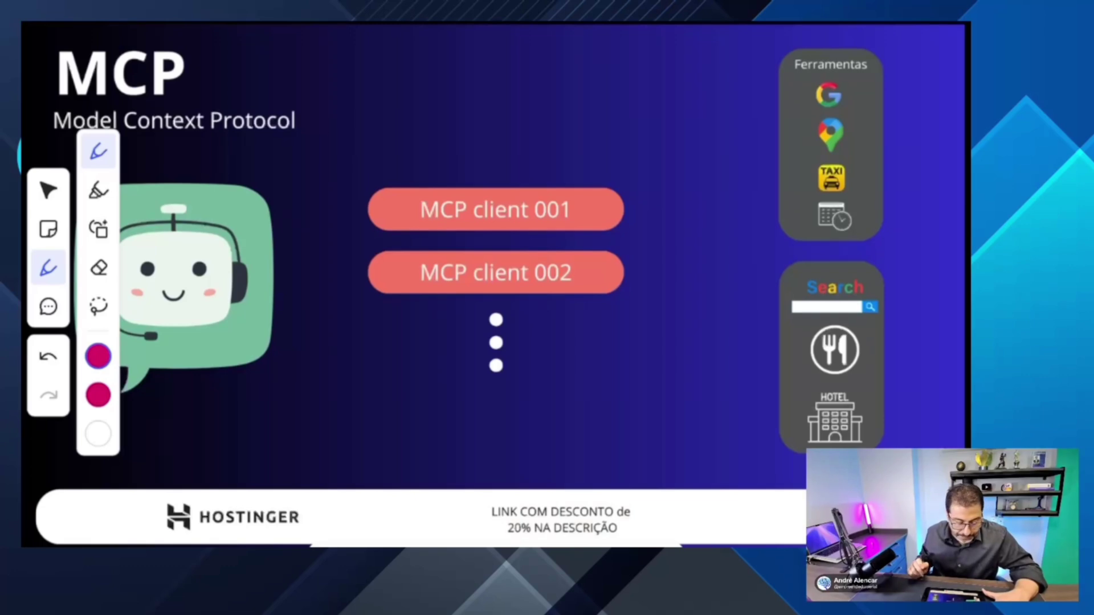
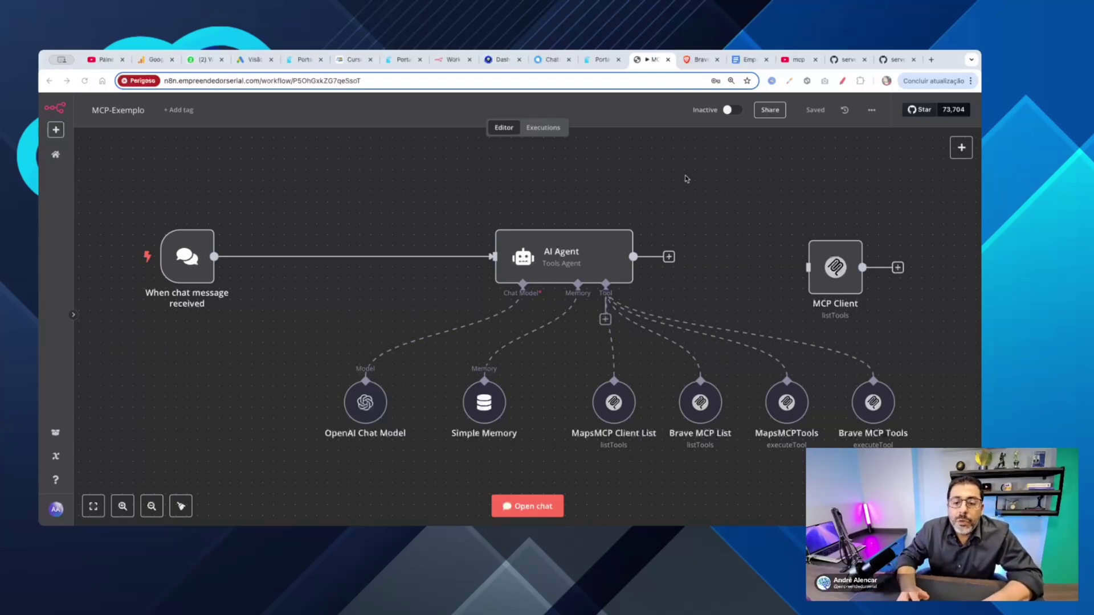
Step: Switch to the Portainer browser tab showing the Stacks list
click(591, 65)
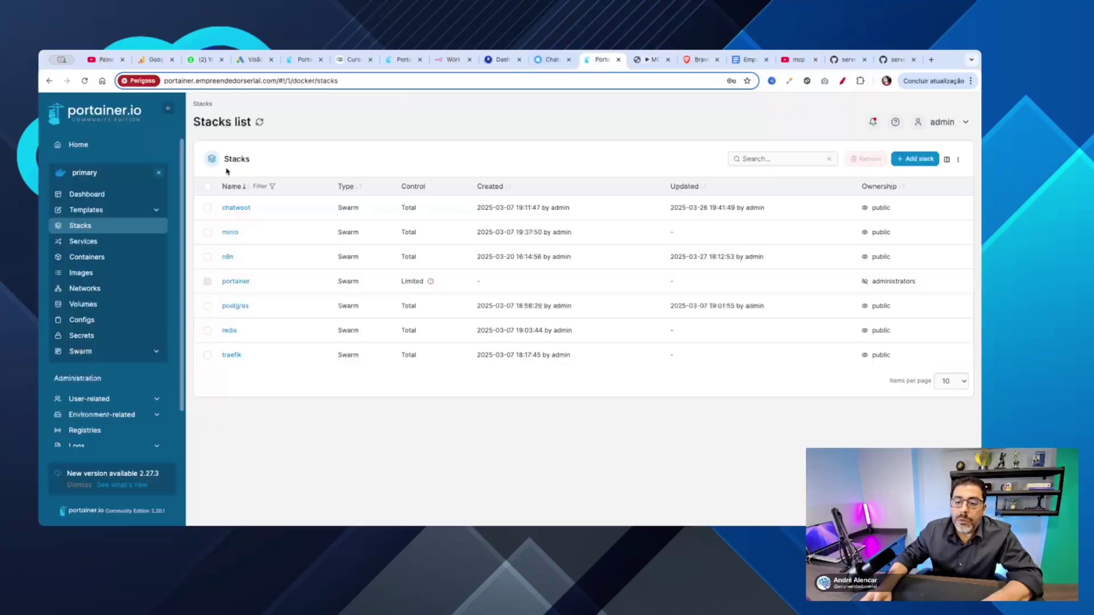
Step: Open the n8n stack's details and show its compose file in the Editor
click(229, 281)
click(203, 104)
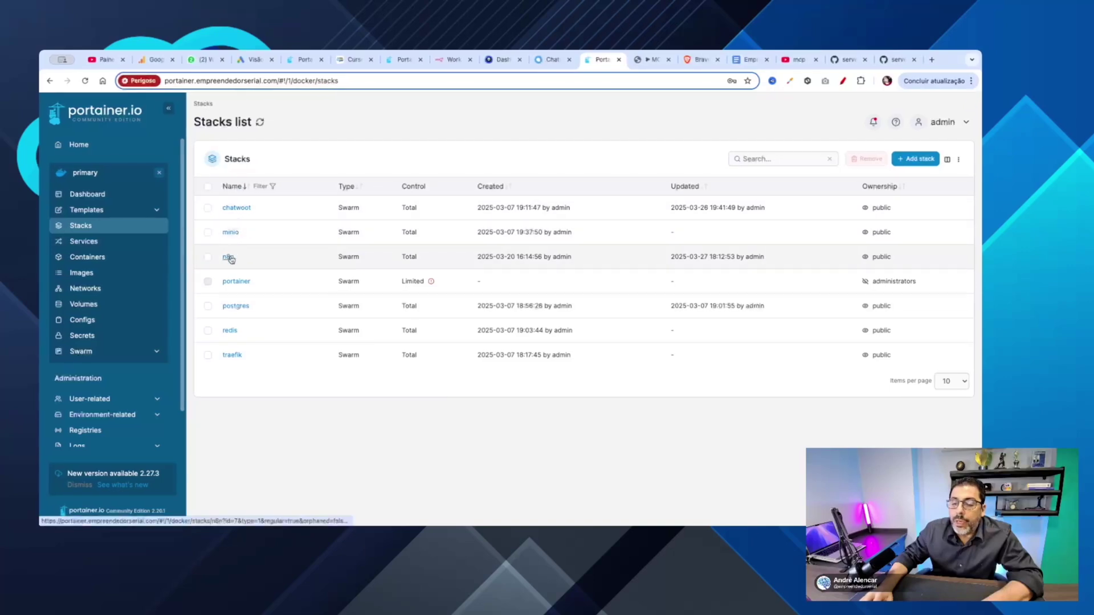
click(228, 257)
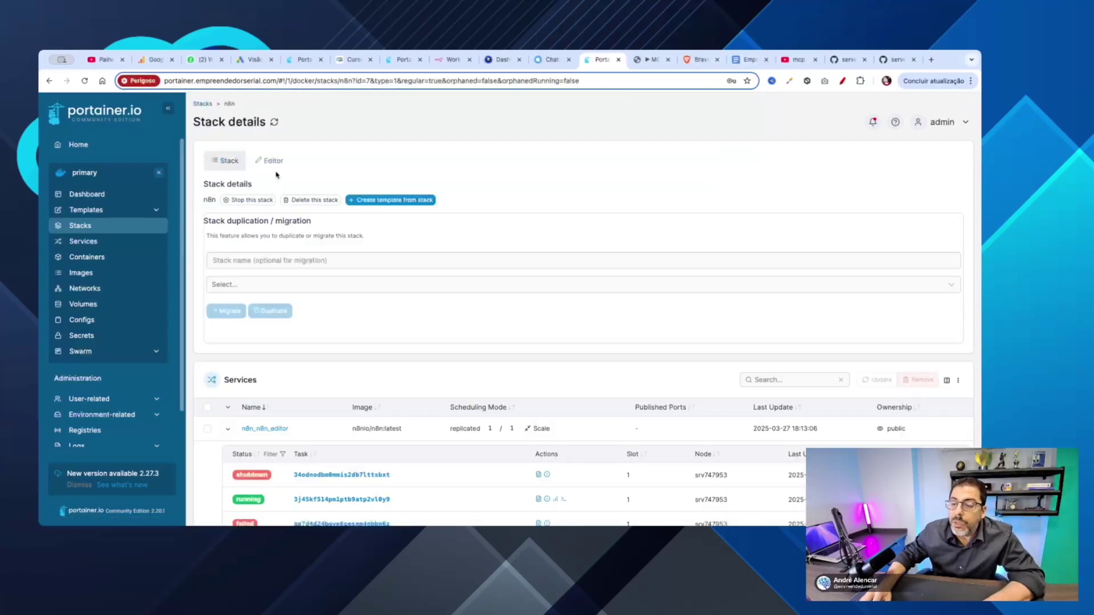
click(269, 161)
Step: Select the N8N_COMMUNITY_PACKAGES_ALLOW_TOOL_USAGE: 'true' setting on line 41
scroll(510, 342, down, 3)
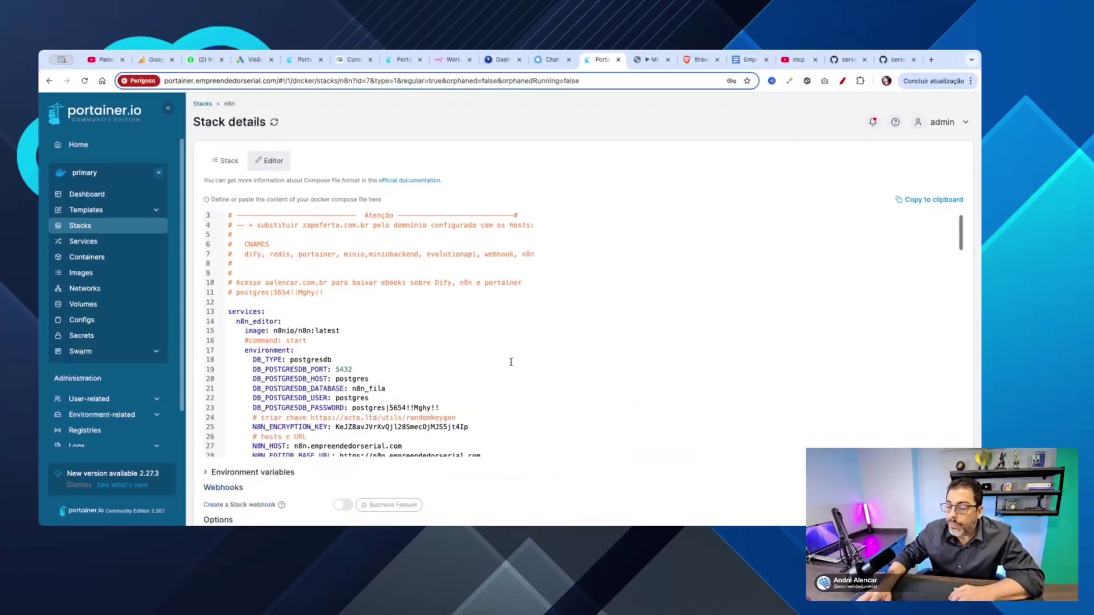
scroll(511, 362, down, 8)
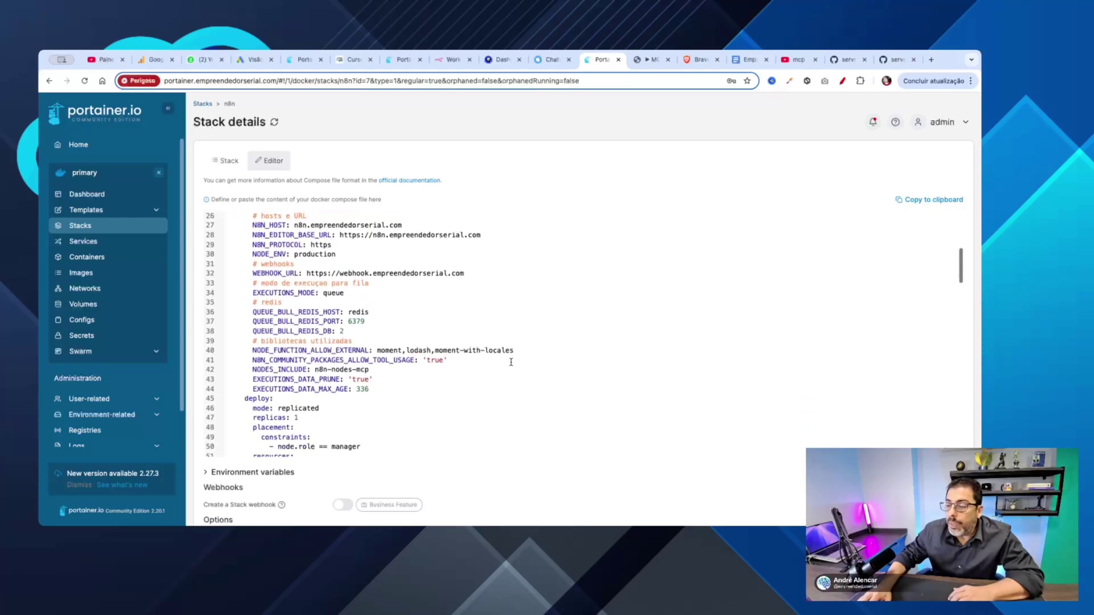
scroll(511, 362, down, 5)
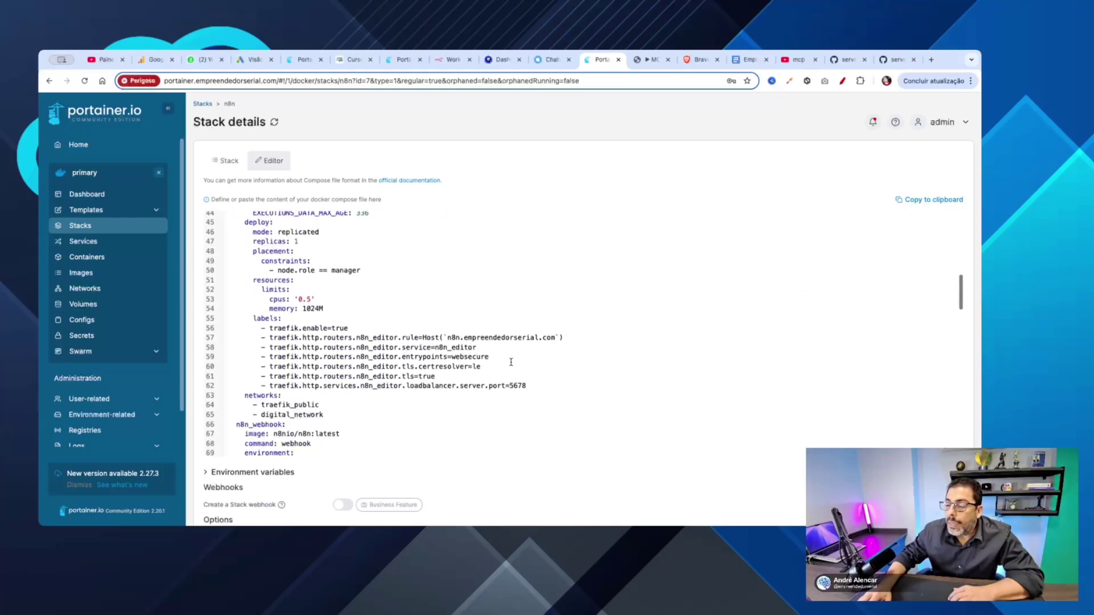
scroll(511, 362, up, 5)
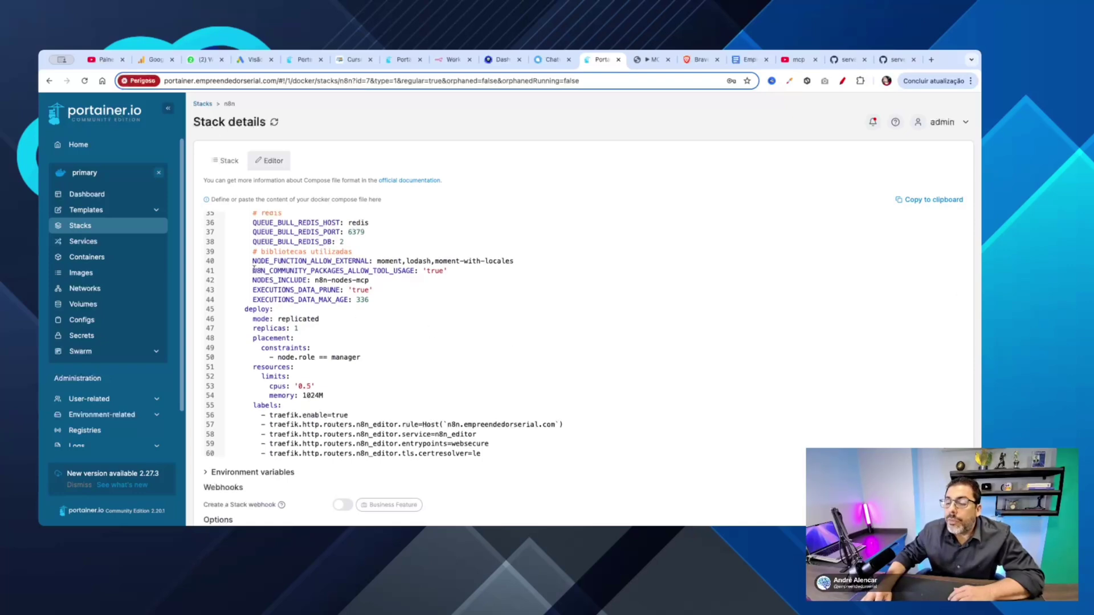
triple_click(254, 270)
click(255, 270)
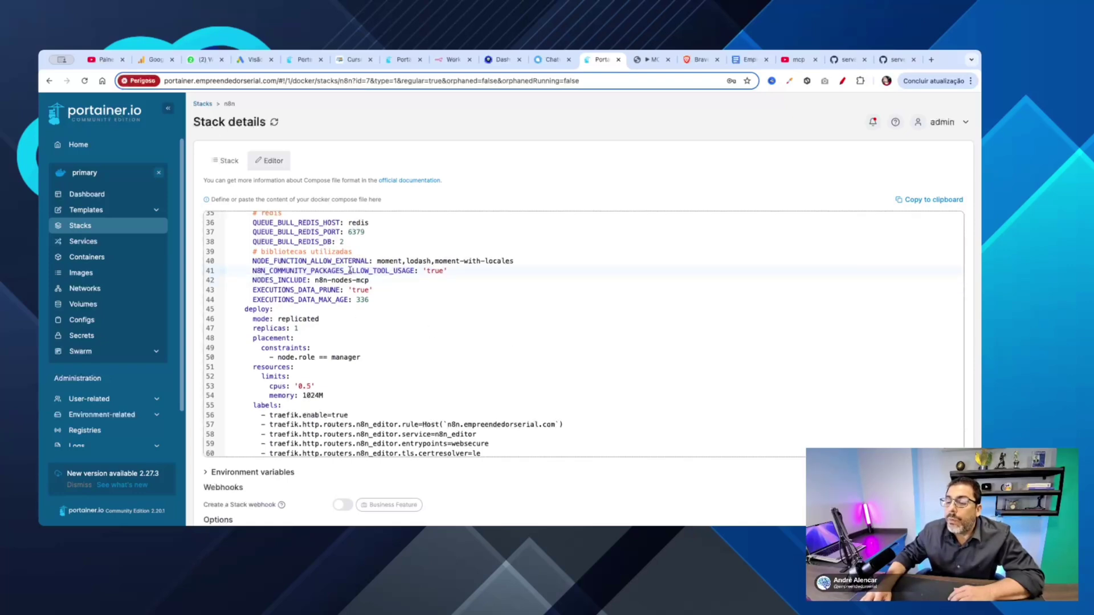
double_click(349, 270)
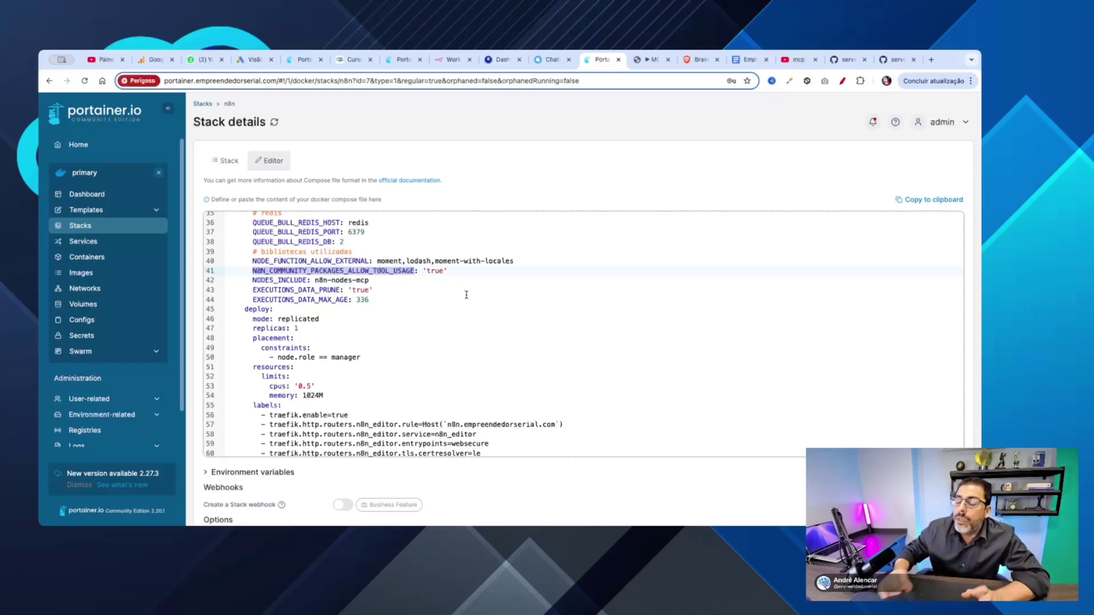
click(453, 272)
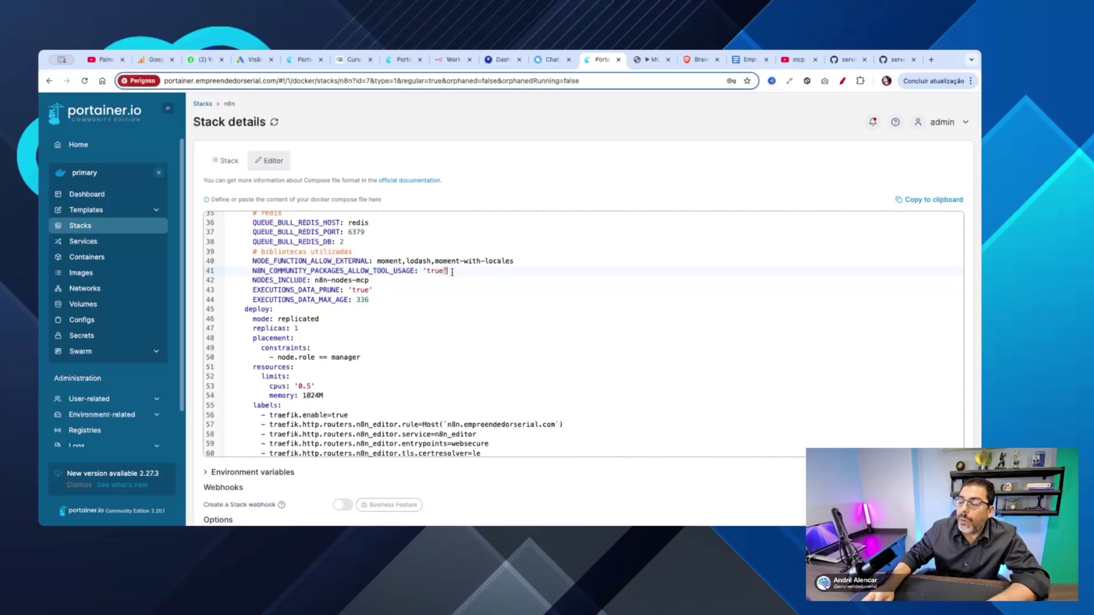
key(shift+Home)
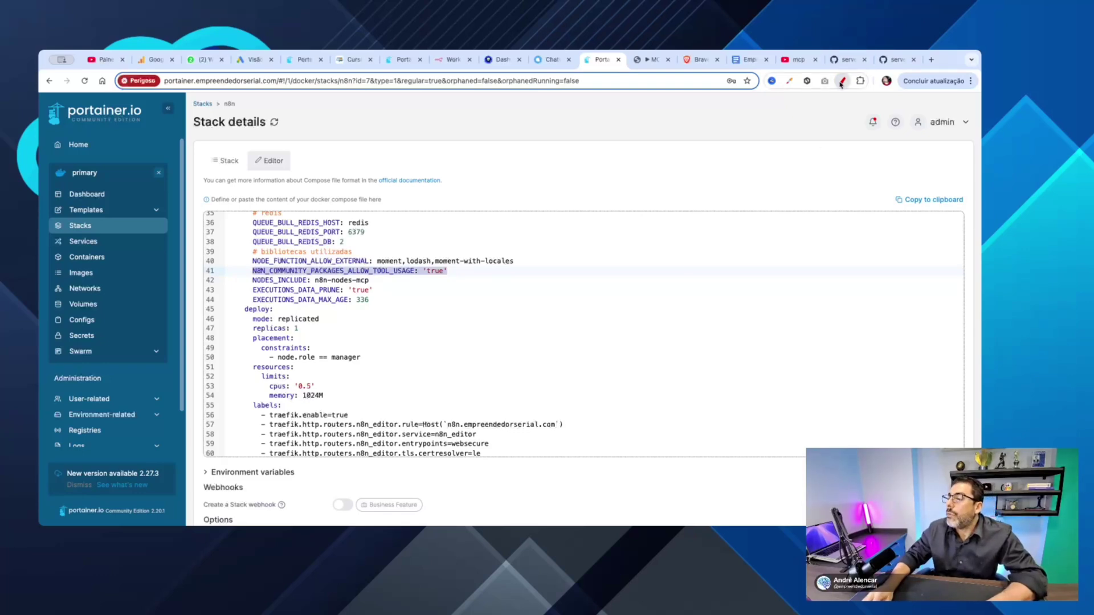
click(842, 81)
click(937, 147)
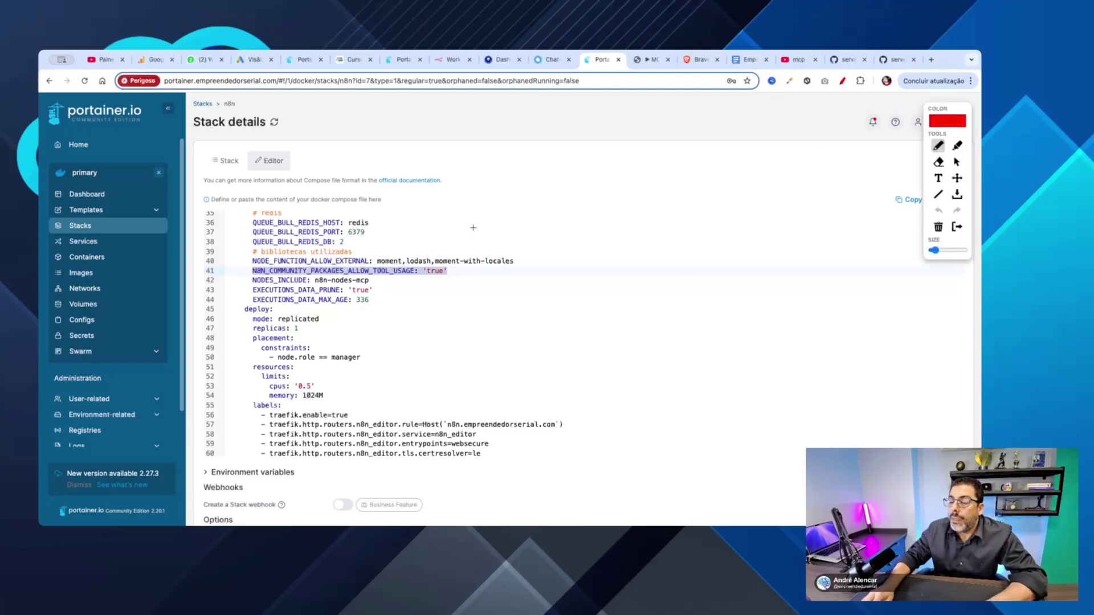
mouse_move(451, 265)
mouse_down()
mouse_move(424, 280)
mouse_move(230, 276)
mouse_move(414, 269)
mouse_up()
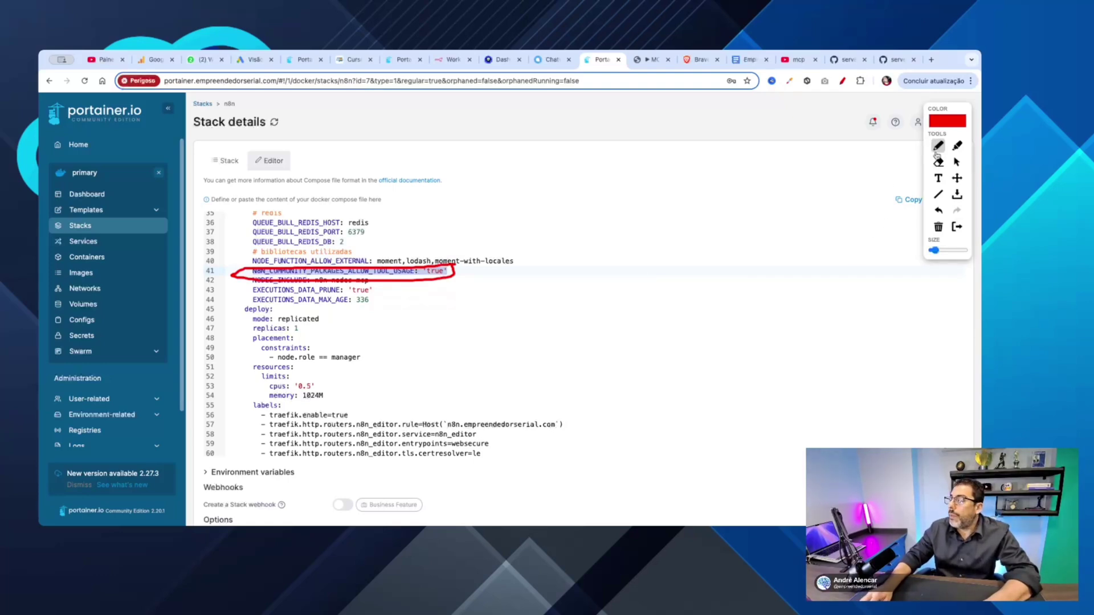
click(843, 81)
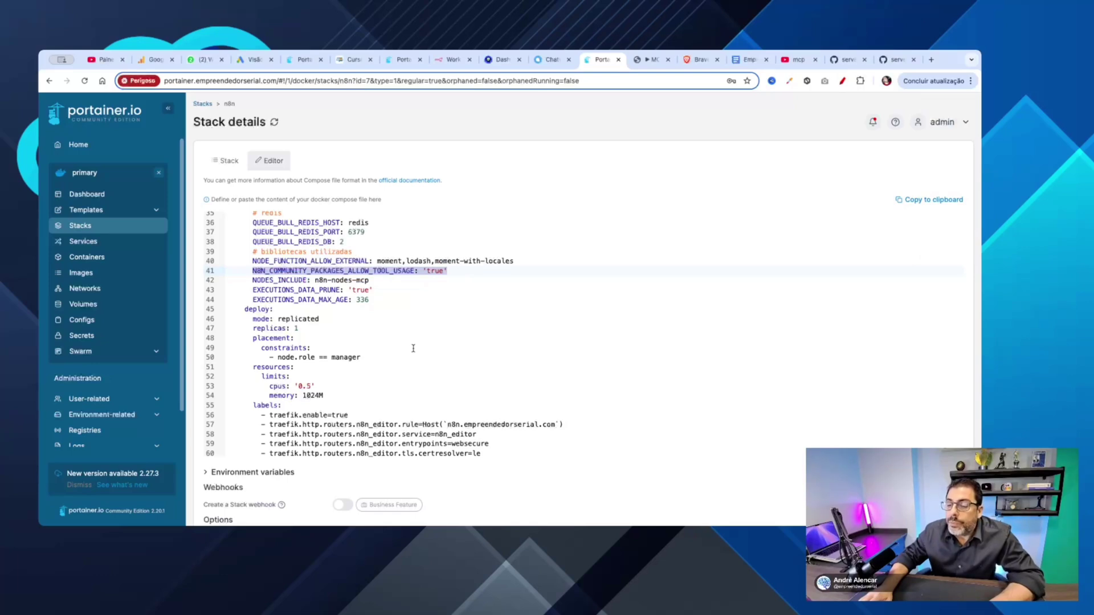
scroll(413, 348, up, 4)
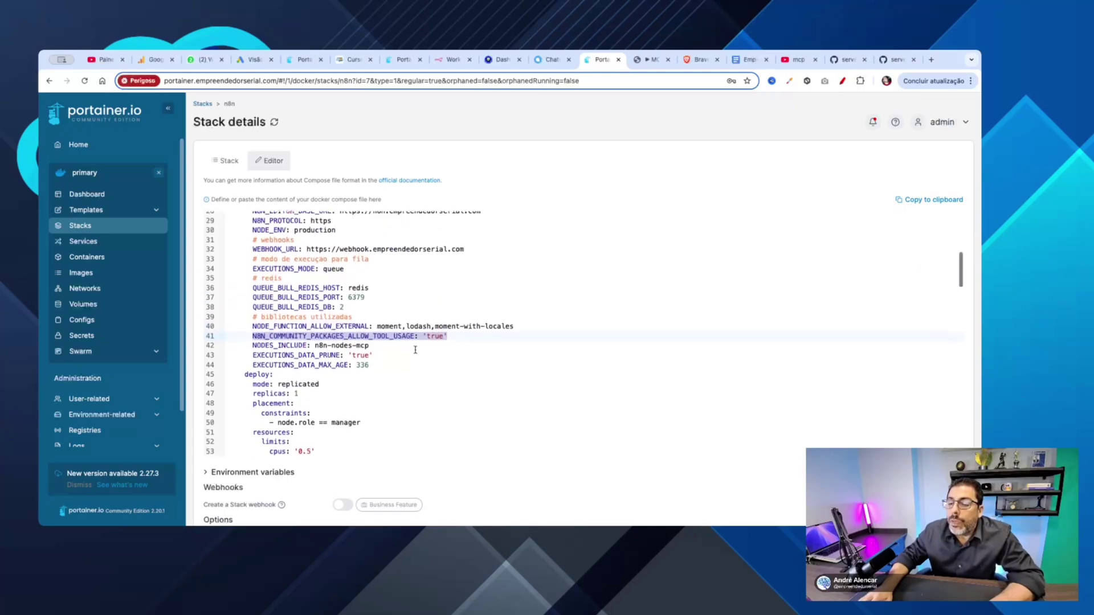
scroll(416, 350, up, 7)
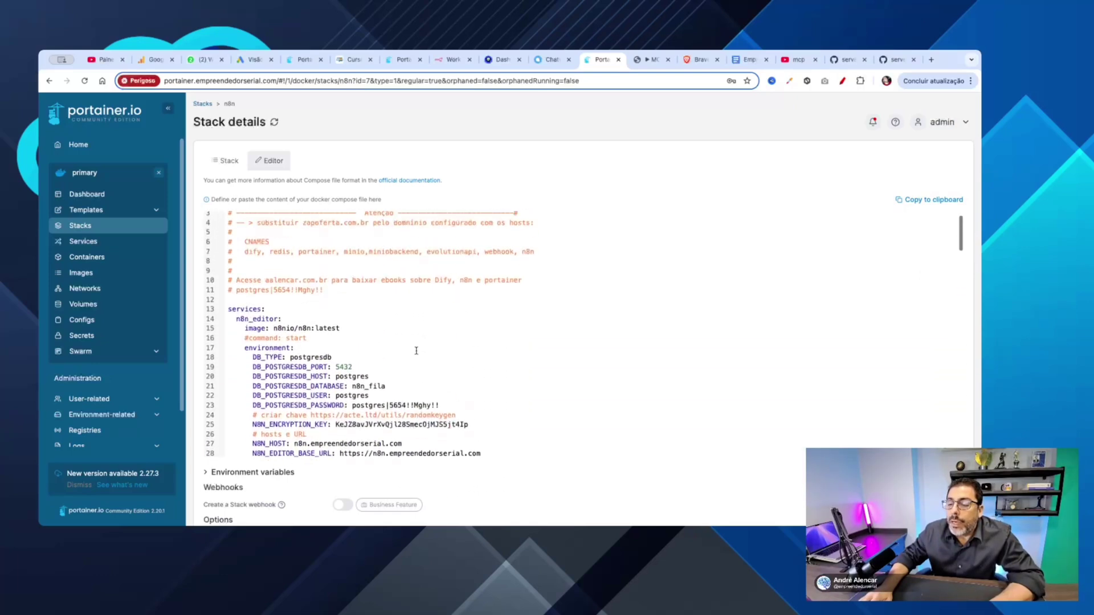
scroll(416, 350, down, 2)
scroll(416, 350, down, 2)
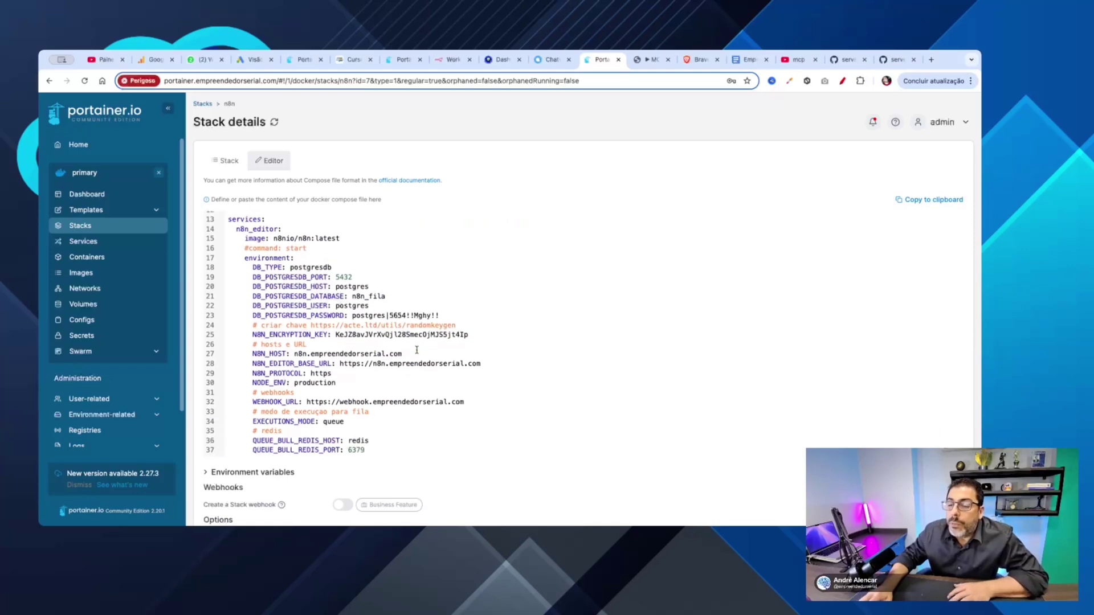
scroll(417, 350, down, 5)
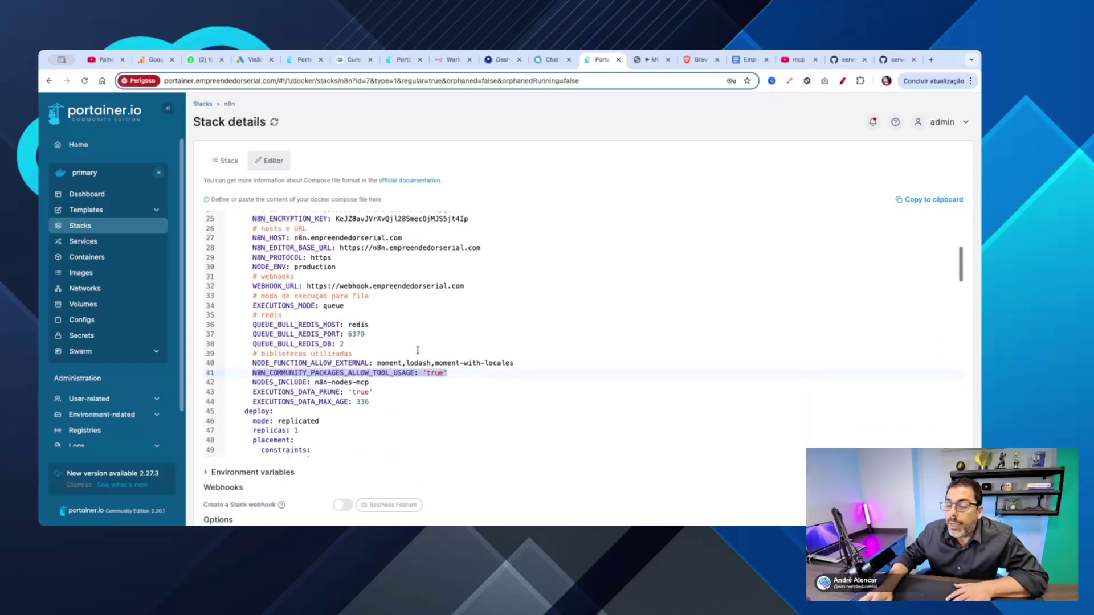
scroll(418, 350, down, 8)
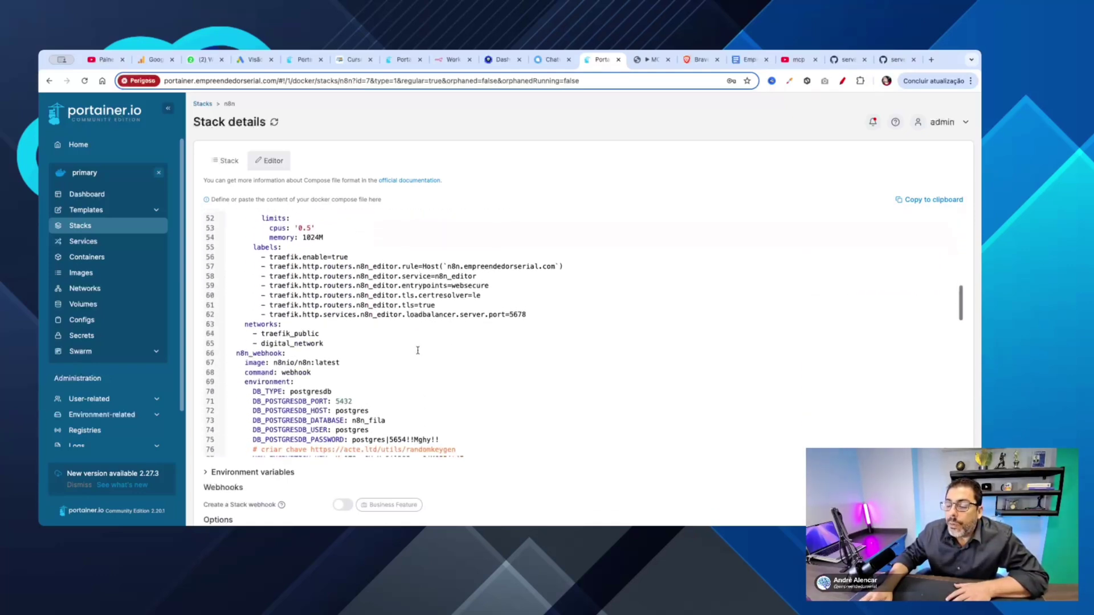
scroll(417, 349, down, 6)
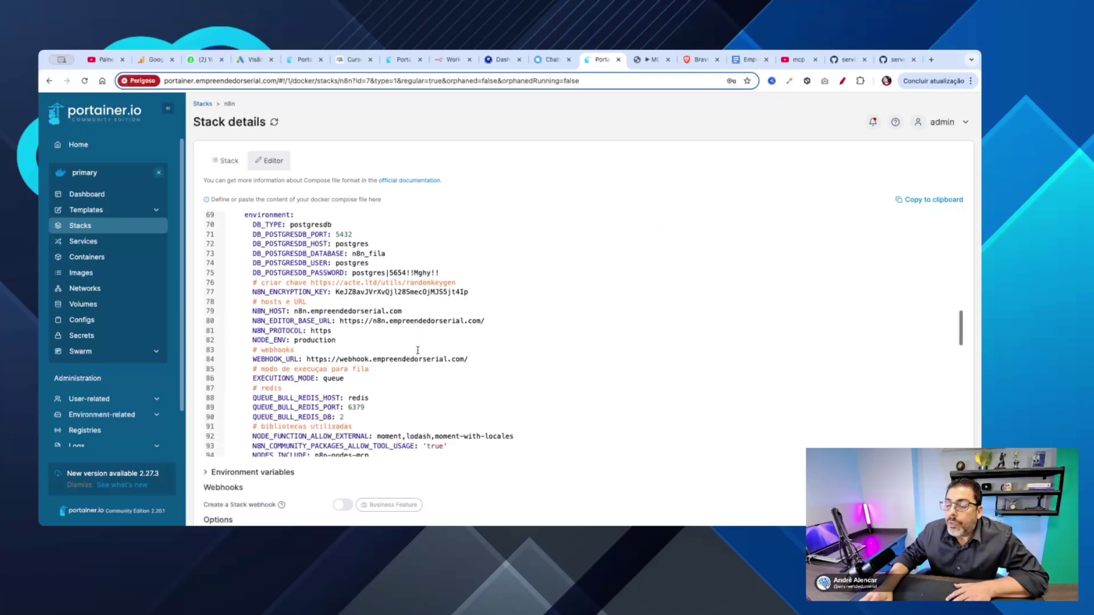
scroll(418, 350, down, 3)
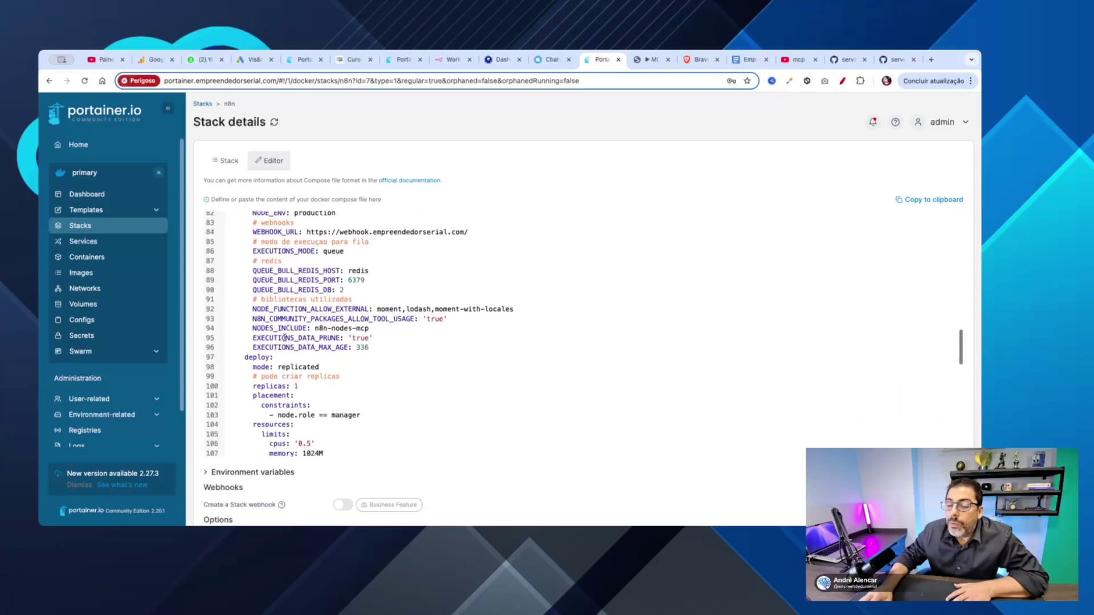
scroll(285, 334, up, 5)
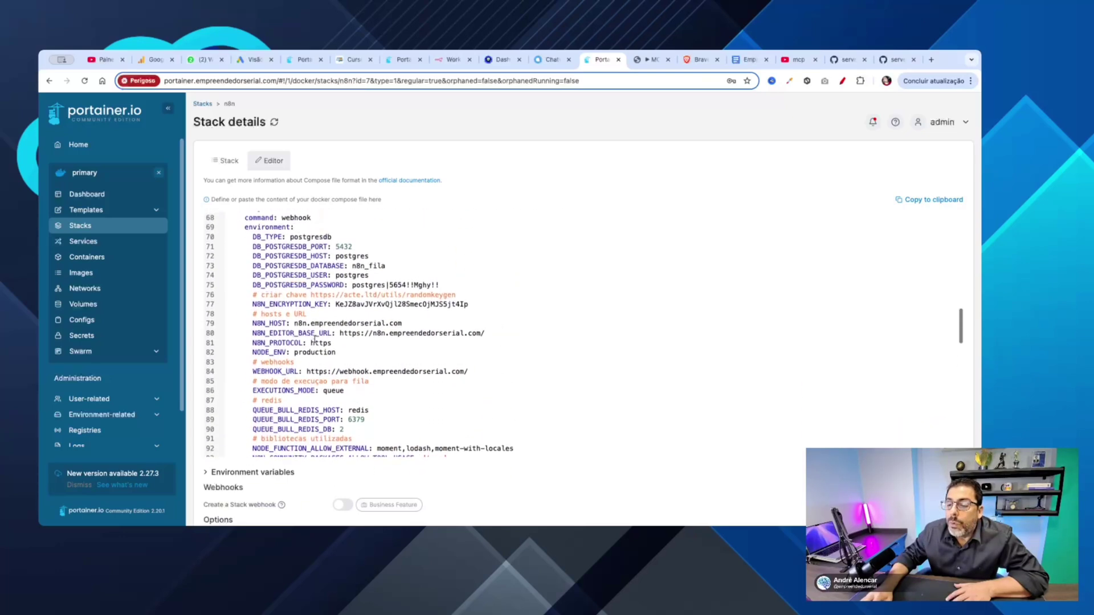
scroll(314, 339, up, 1)
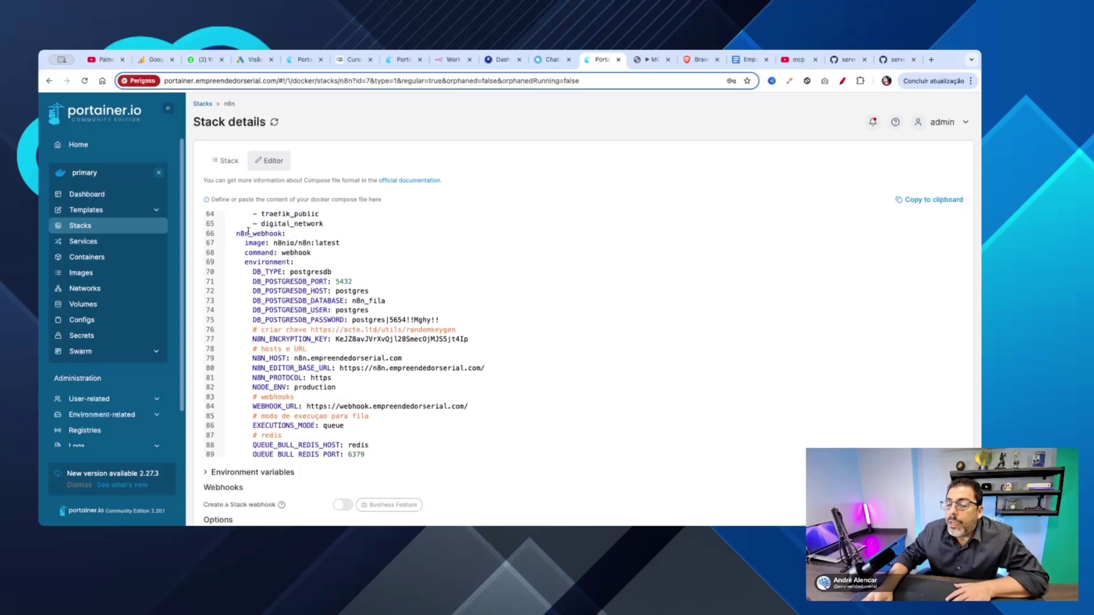
double_click(253, 233)
scroll(360, 322, down, 8)
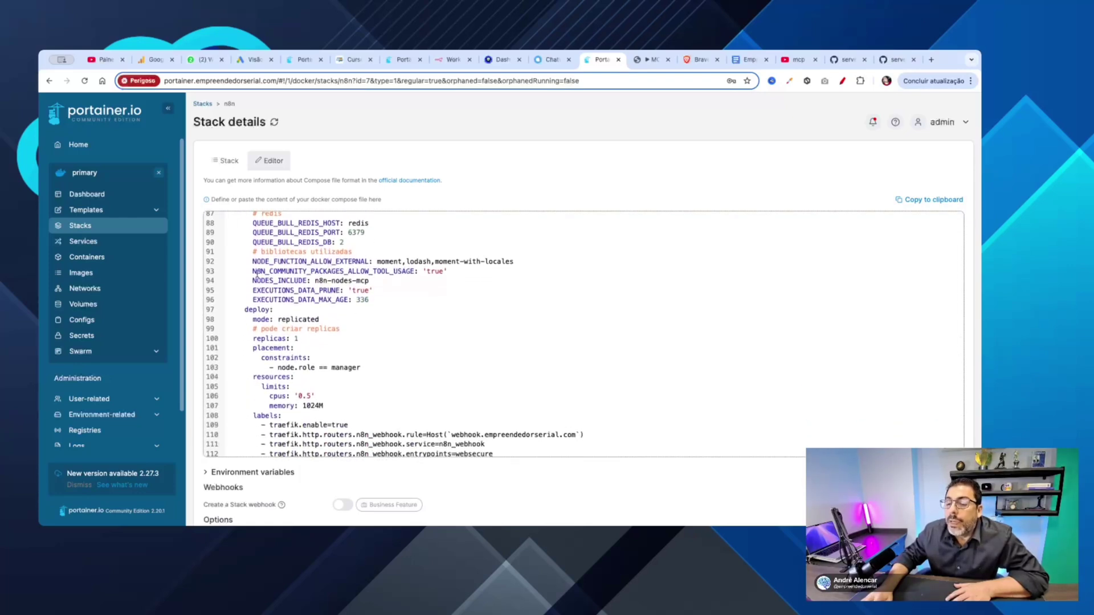
drag(380, 272, 447, 271)
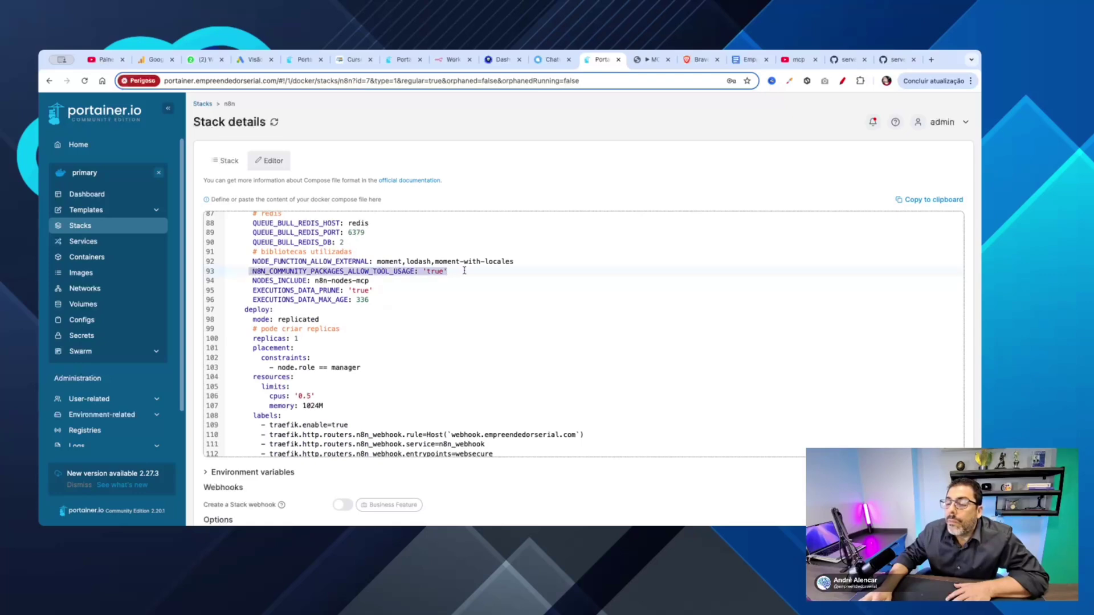
scroll(475, 341, down, 6)
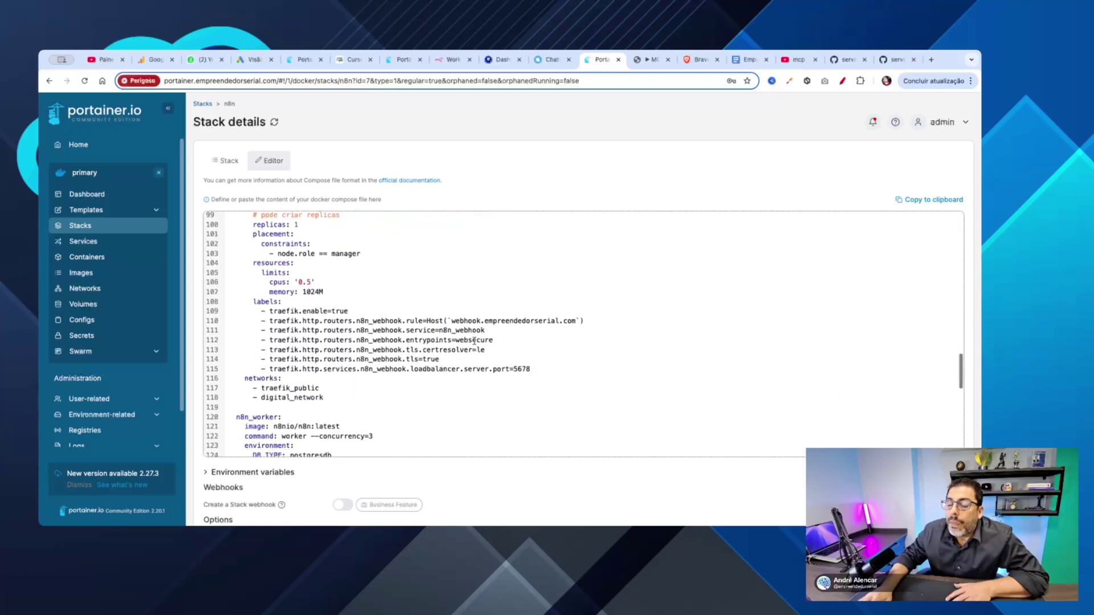
scroll(474, 341, down, 5)
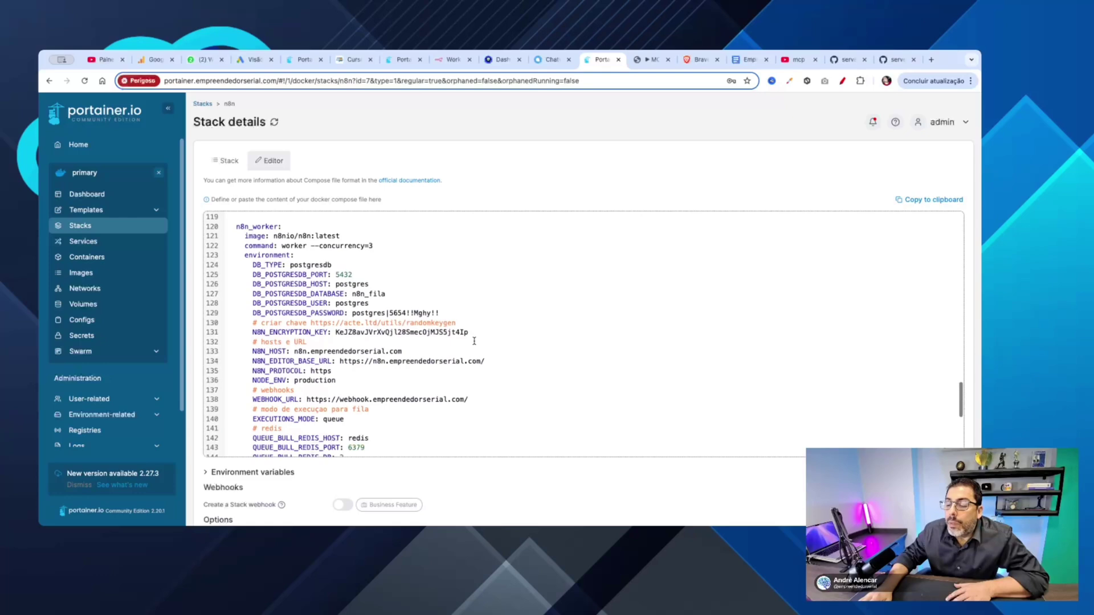
scroll(474, 340, up, 1)
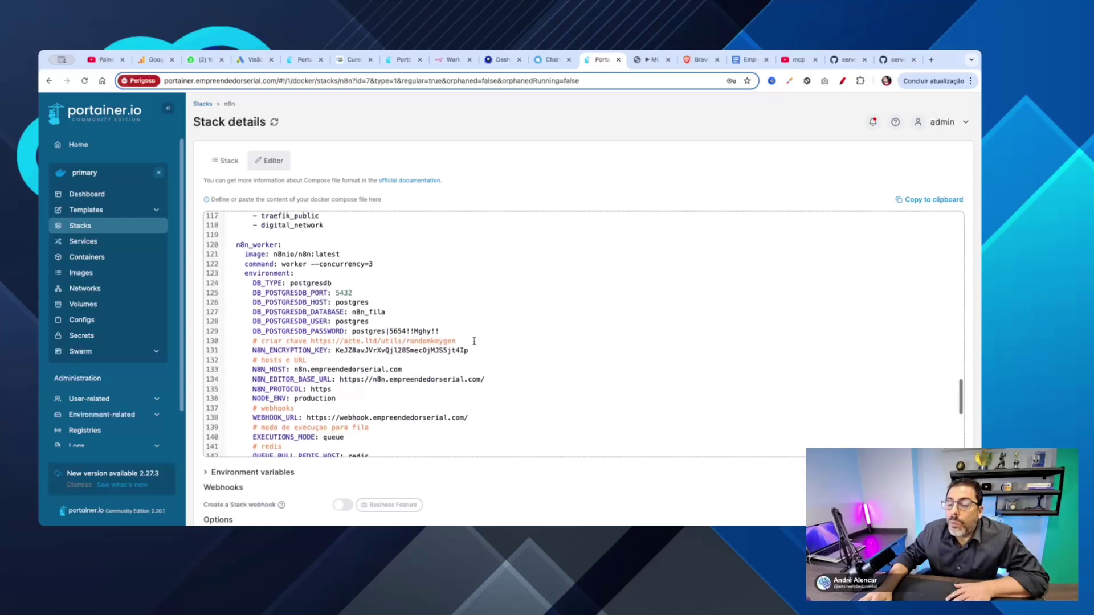
double_click(261, 245)
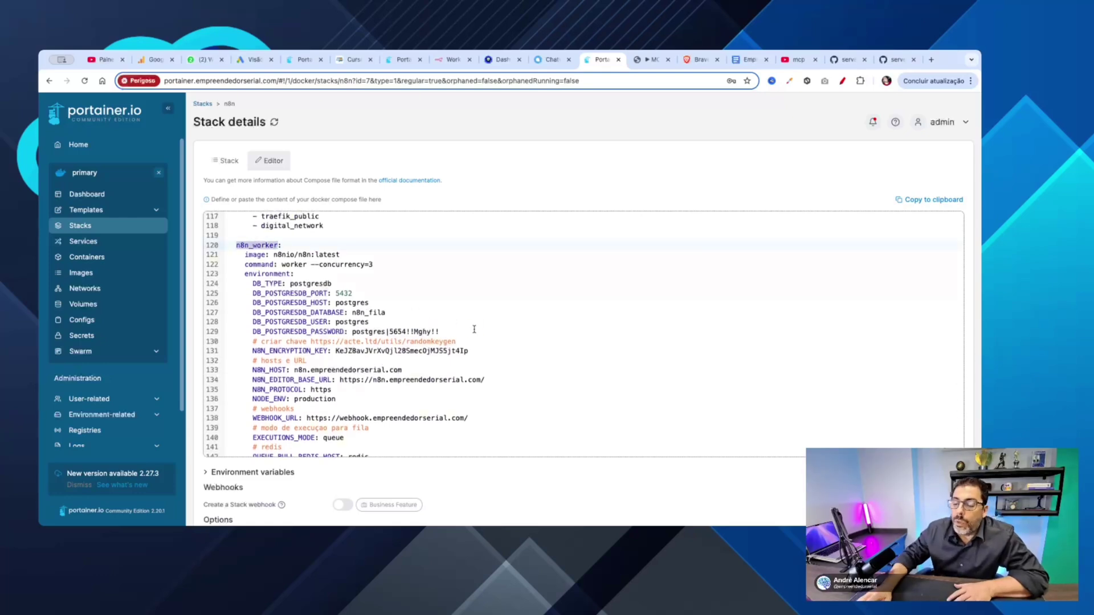
scroll(473, 329, down, 3)
scroll(474, 330, down, 2)
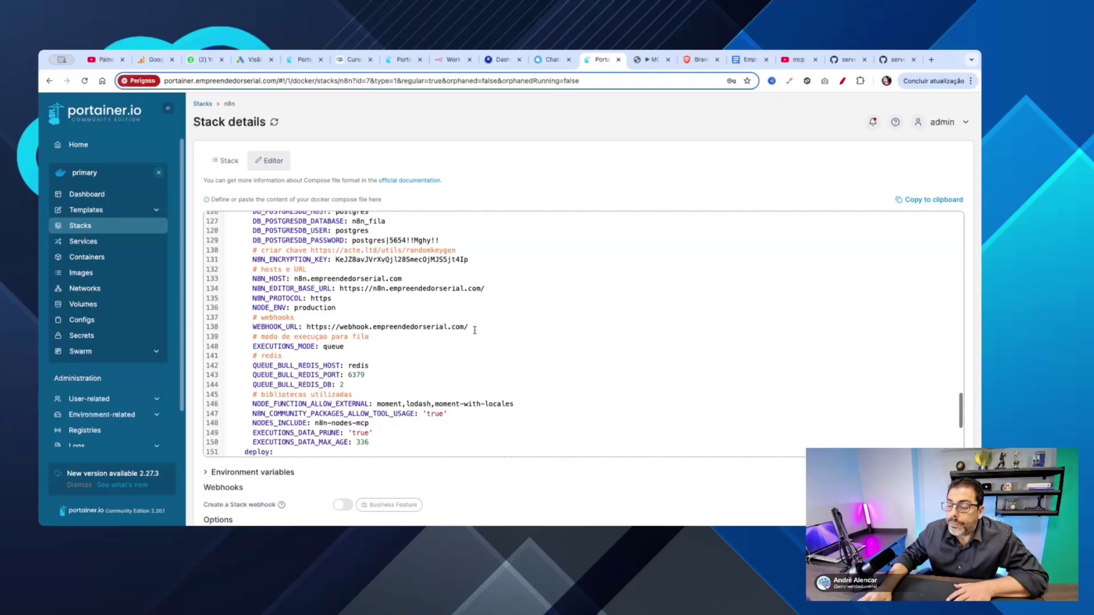
drag(253, 388, 454, 388)
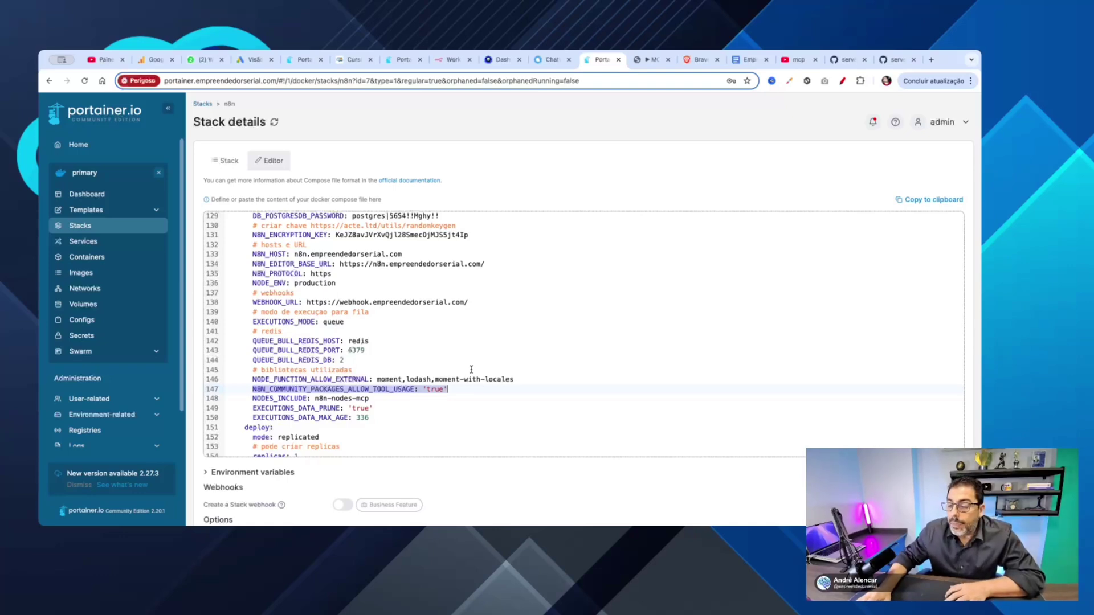
scroll(471, 370, down, 5)
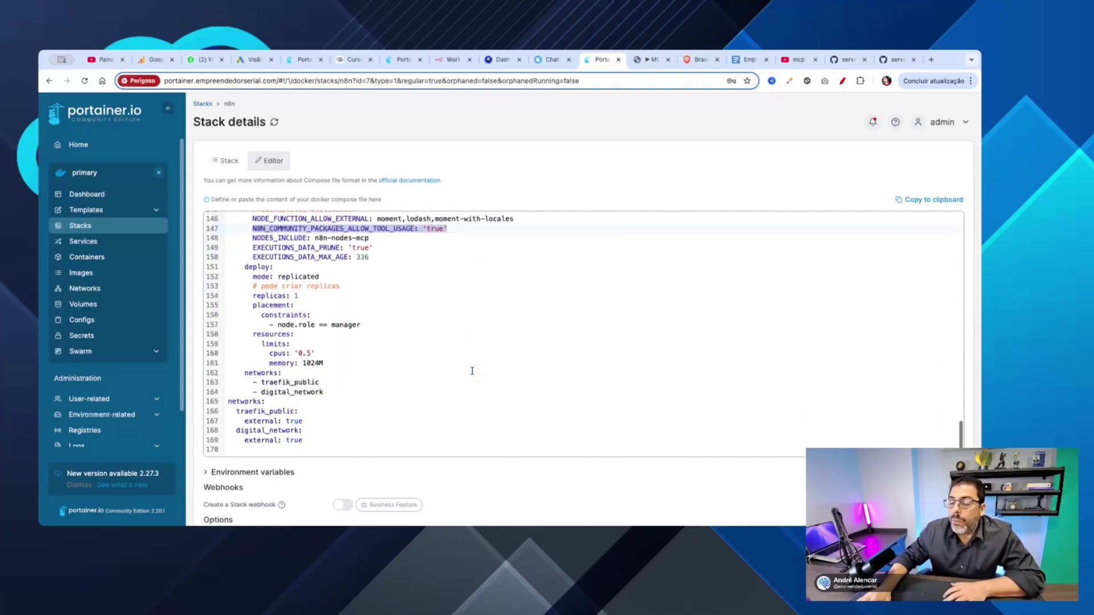
double_click(346, 364)
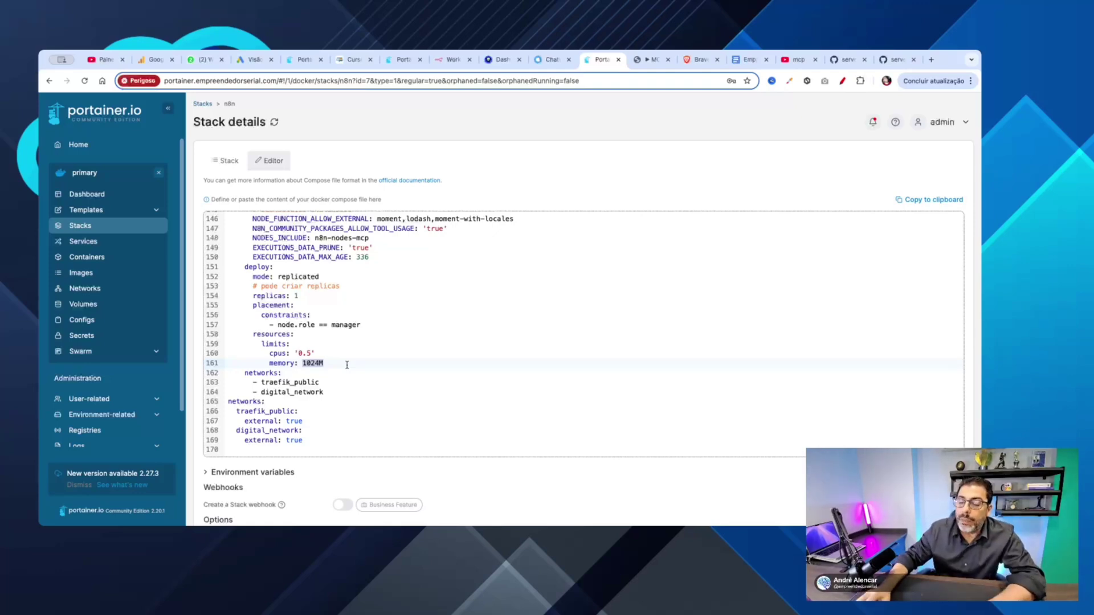
scroll(381, 360, up, 5)
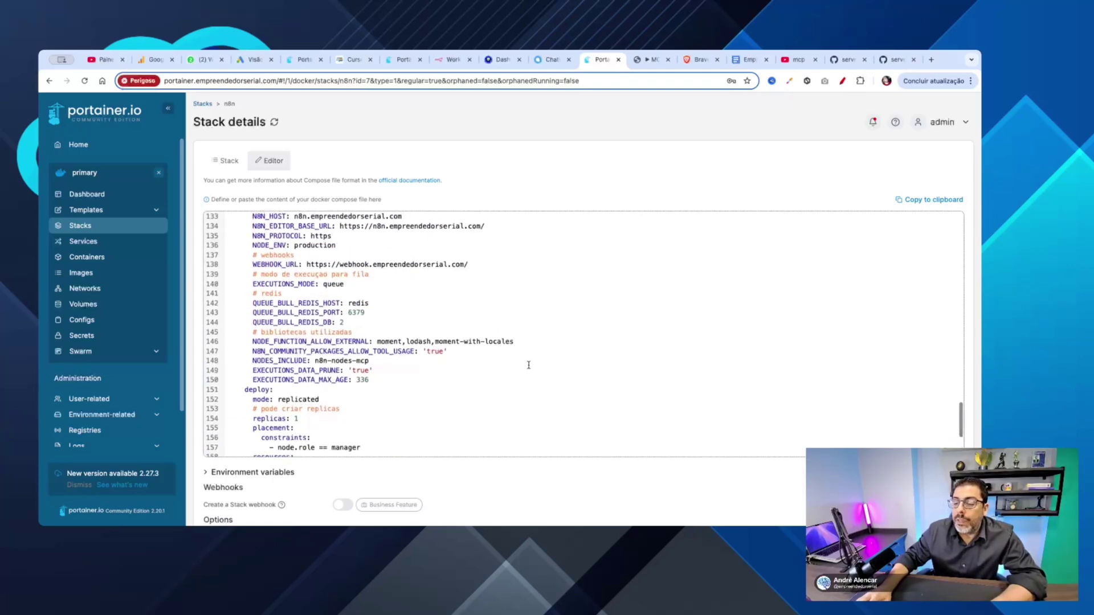
scroll(528, 364, up, 12)
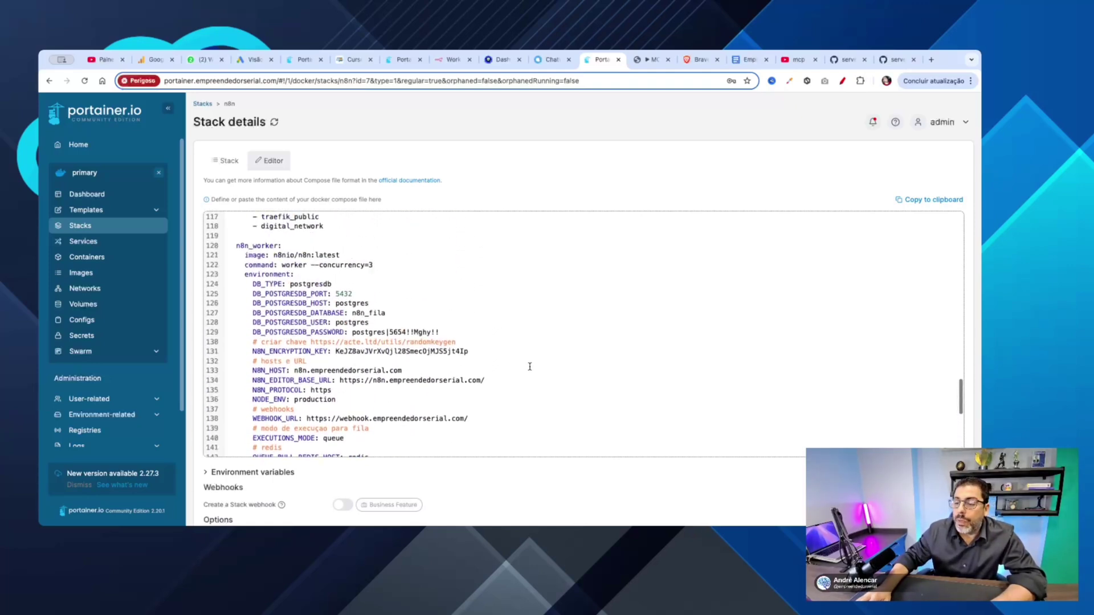
double_click(305, 332)
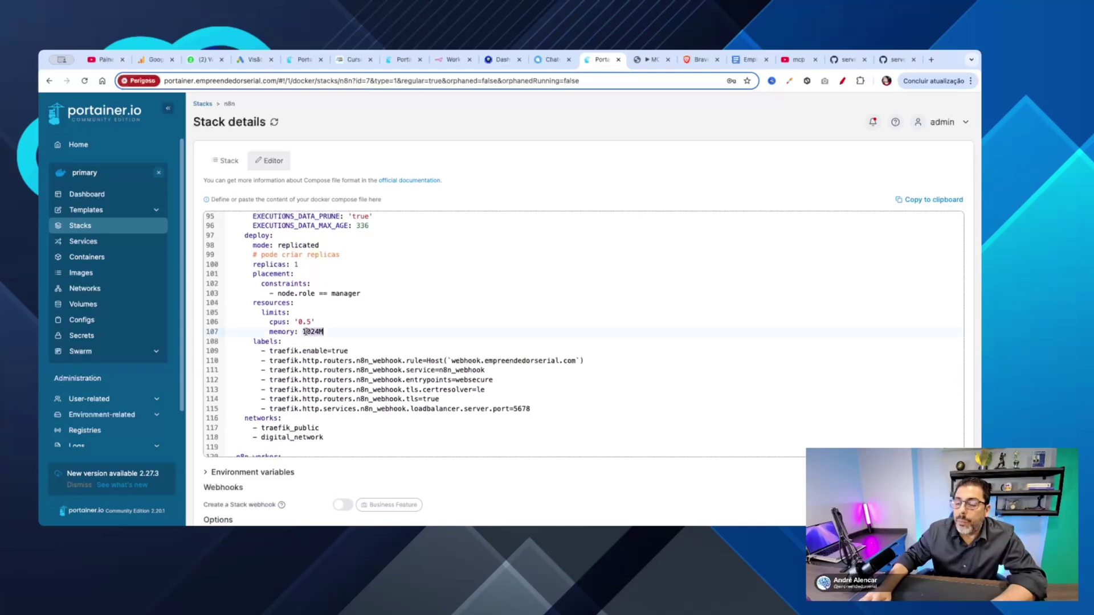
scroll(412, 327, up, 6)
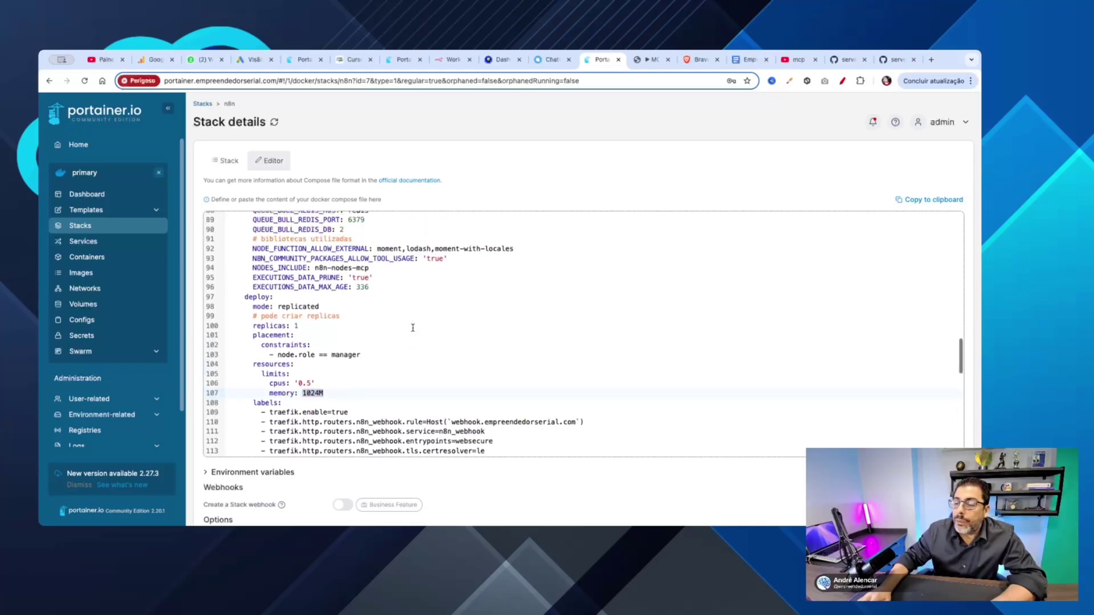
scroll(413, 328, up, 8)
scroll(413, 329, down, 10)
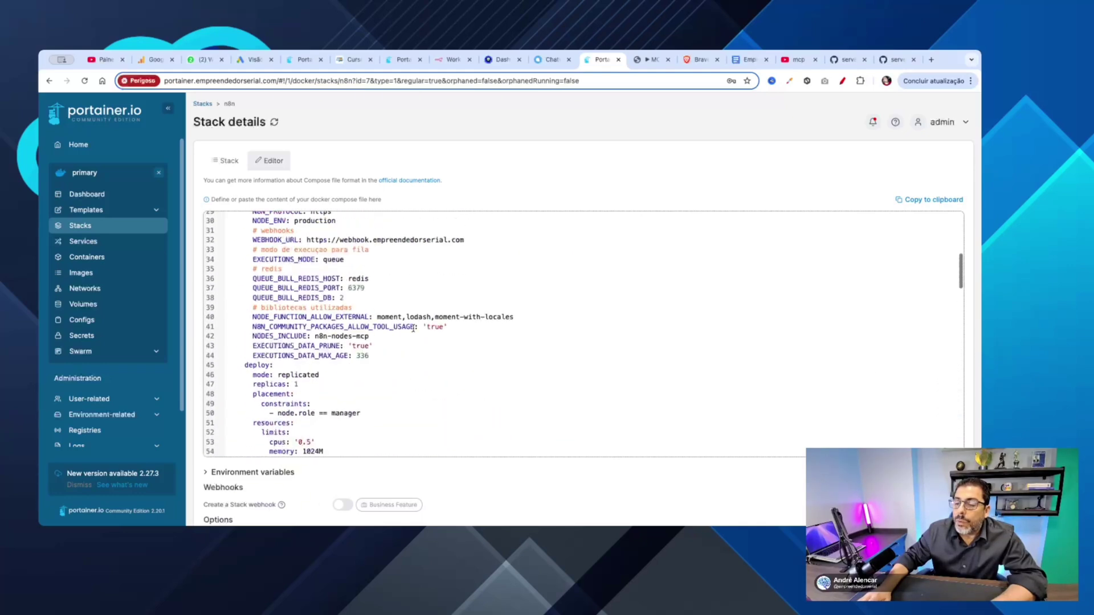
scroll(413, 328, down, 4)
scroll(413, 328, down, 15)
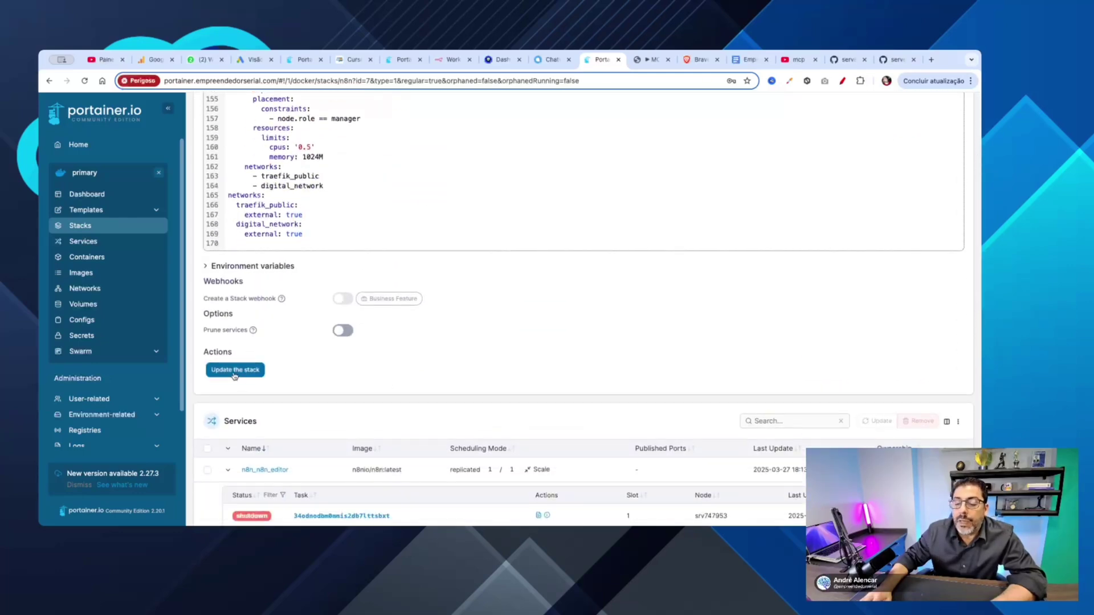
Step: Scroll to the top of the n8n stack details and return to the Stacks list
scroll(514, 359, up, 4)
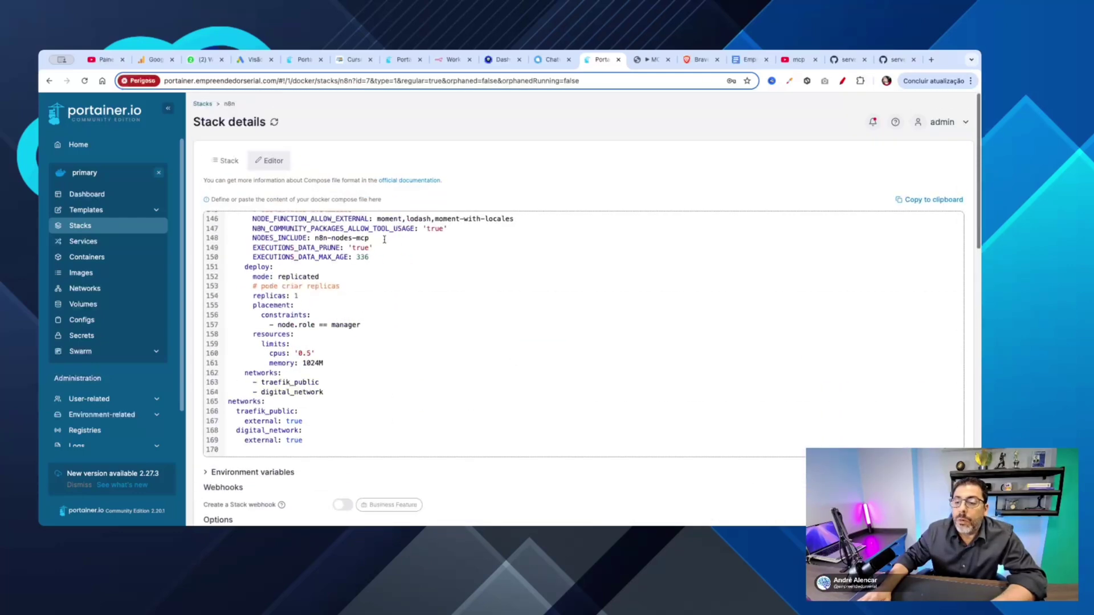
click(203, 103)
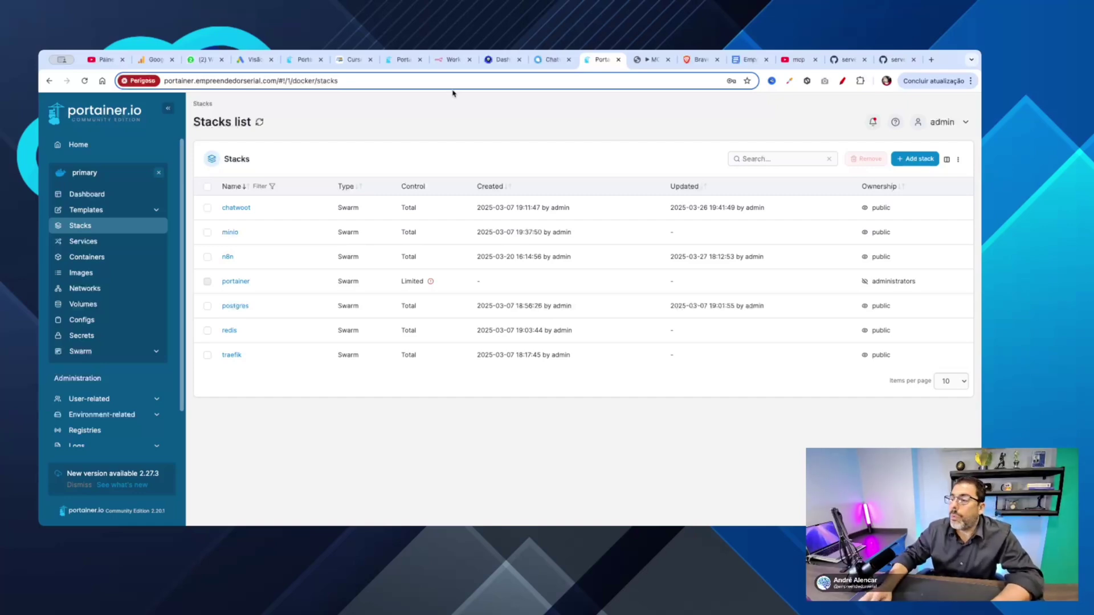
Step: From the MCP-Exemplo workflow, open n8n Settings and its Community nodes page
click(640, 61)
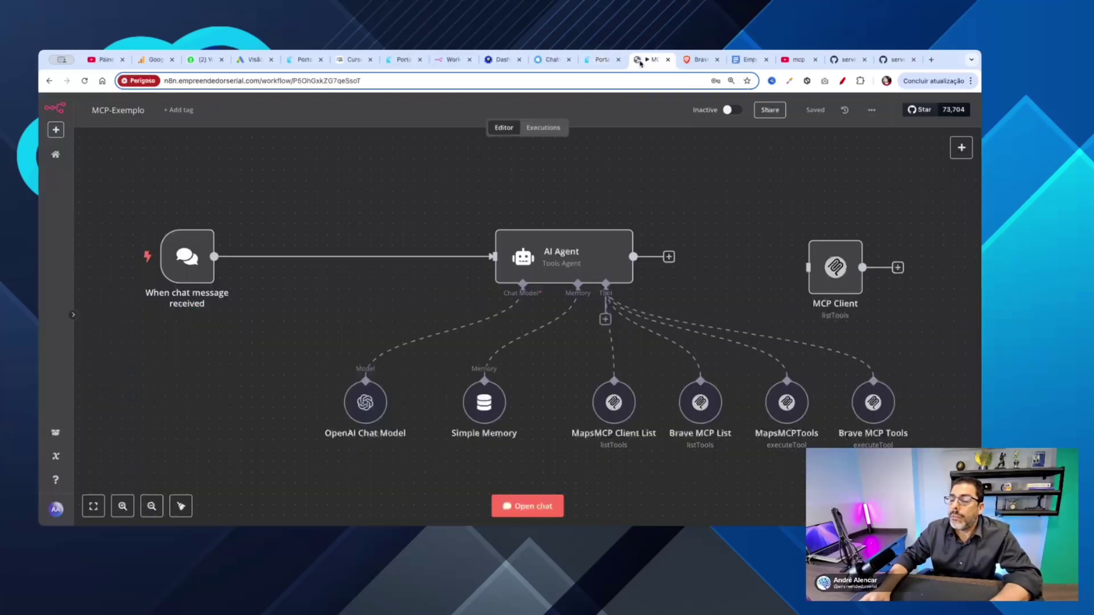
click(57, 510)
click(90, 489)
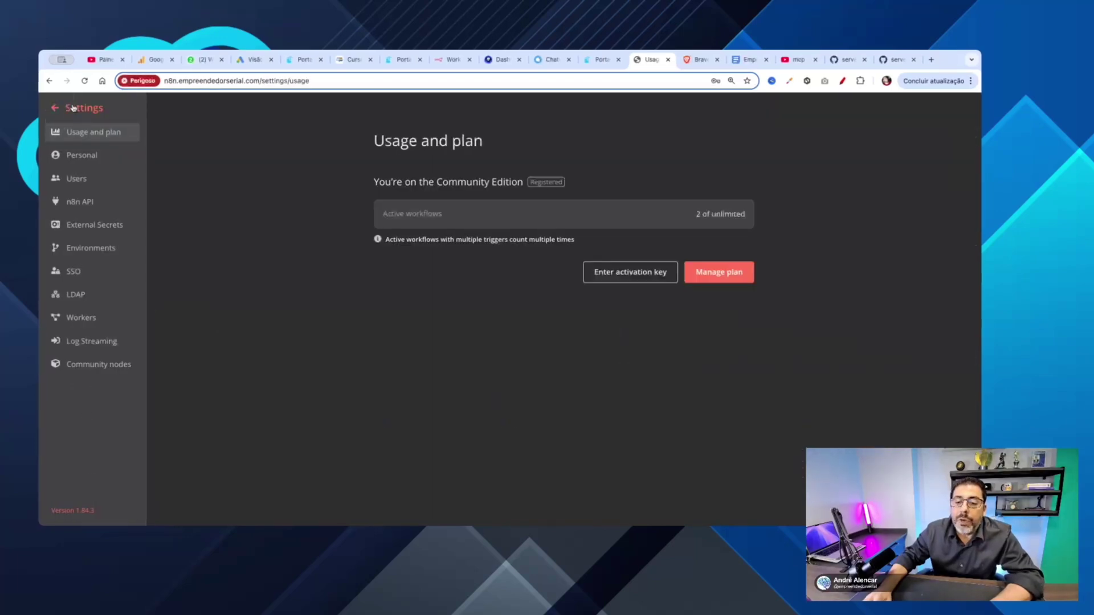
click(102, 370)
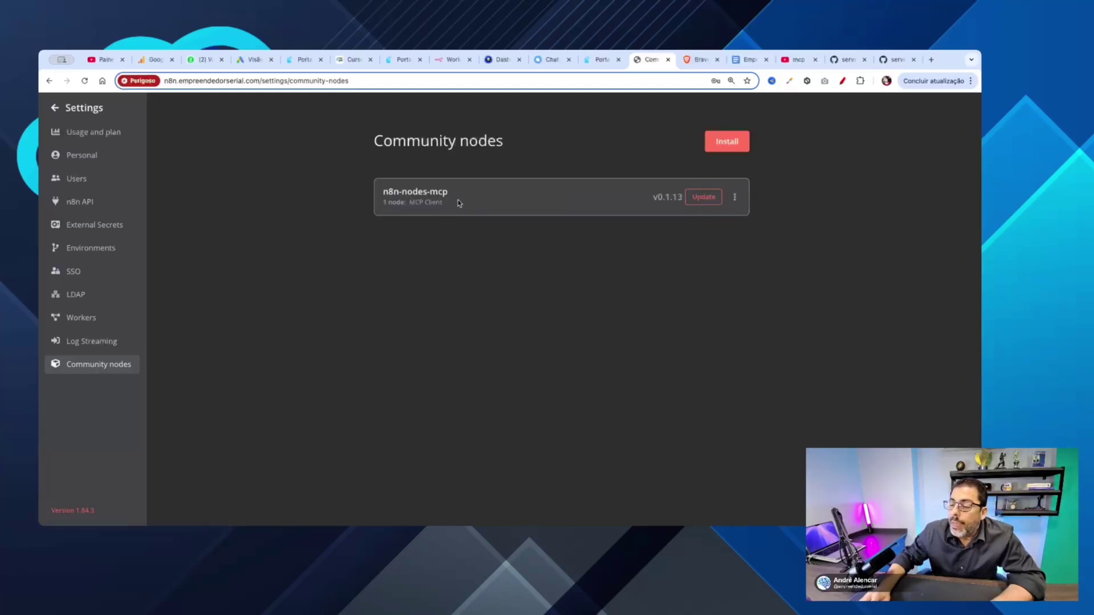
Step: Install the n8n-nodes-mcp community package, accepting the unverified-code risk
drag(451, 195, 382, 192)
key(super+c)
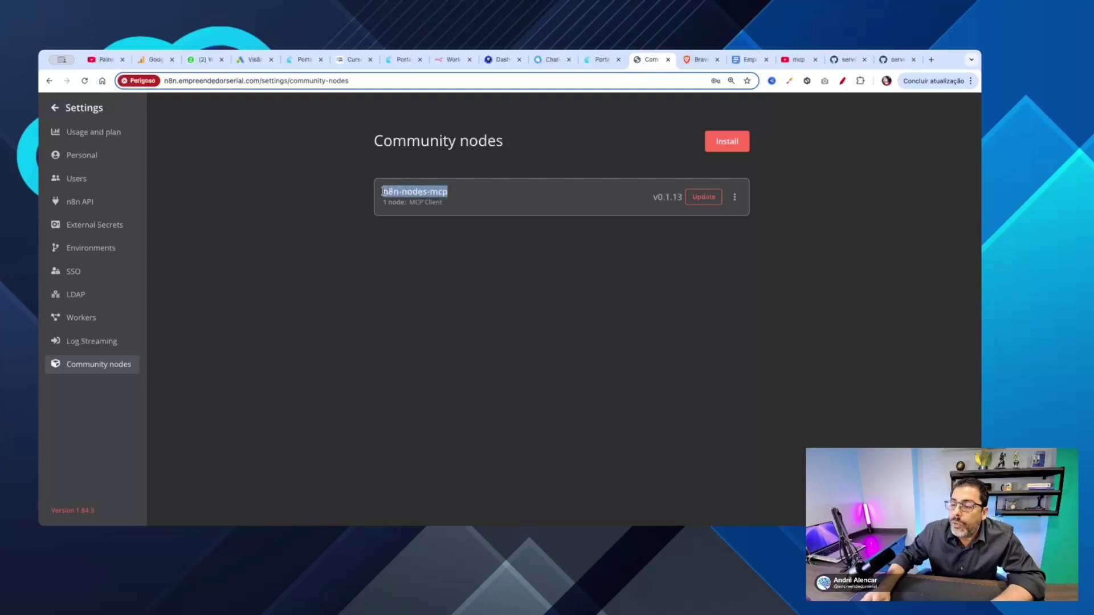
click(713, 146)
click(397, 307)
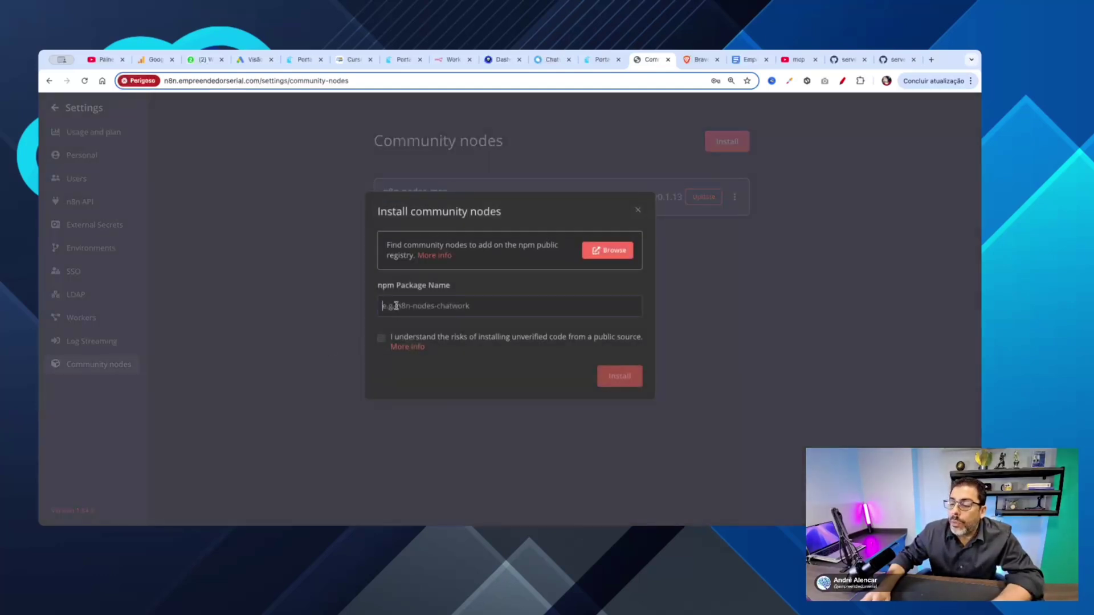
key(super+v)
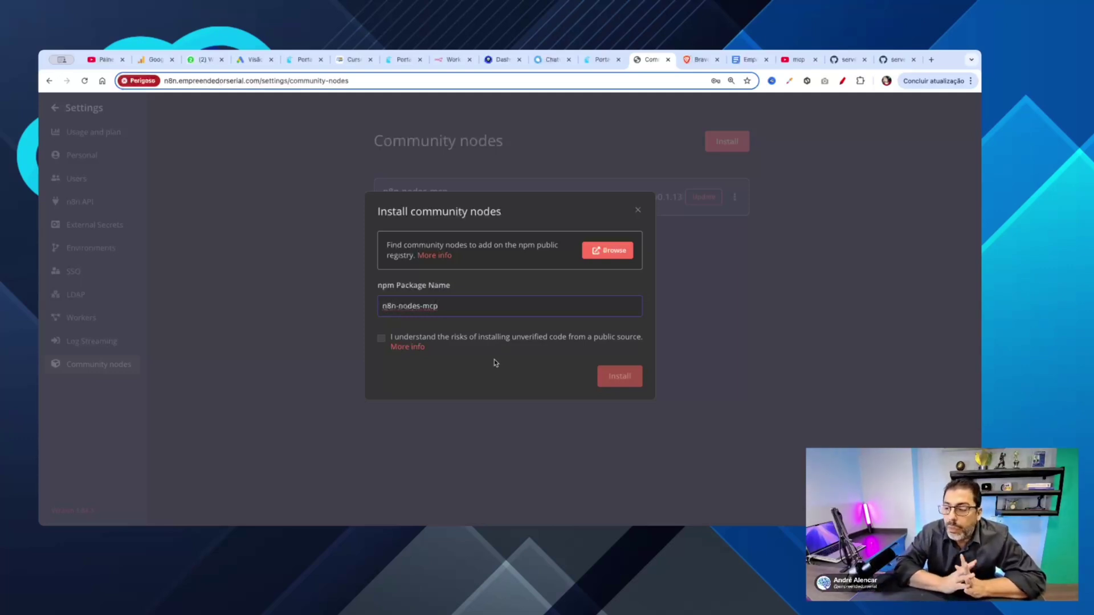
click(382, 339)
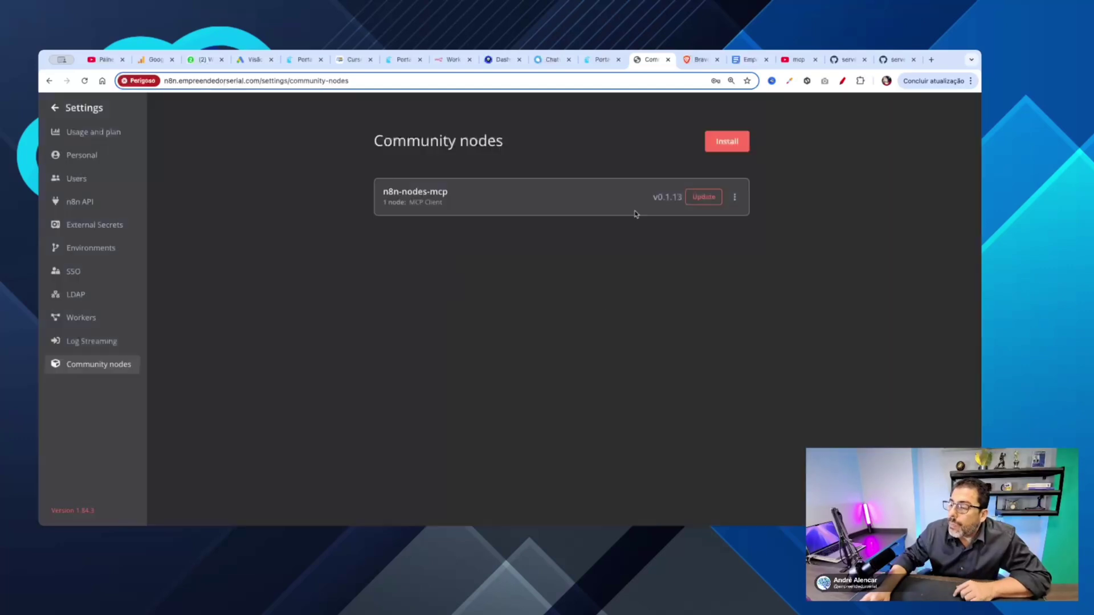
click(637, 212)
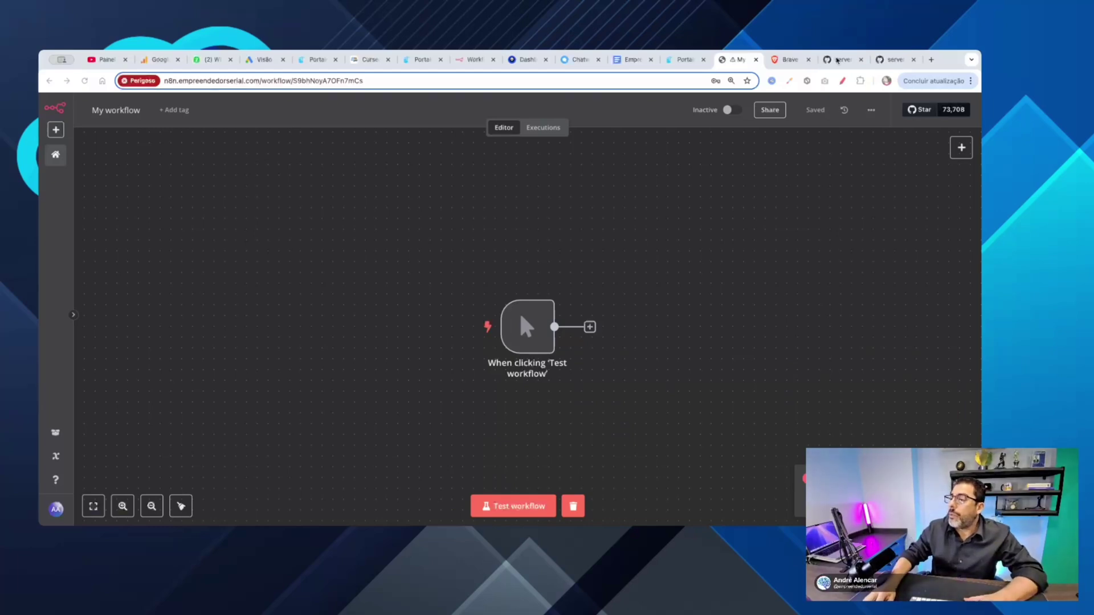
Step: Open the GitHub google-maps server README and scroll down to the NPX configuration block
click(832, 62)
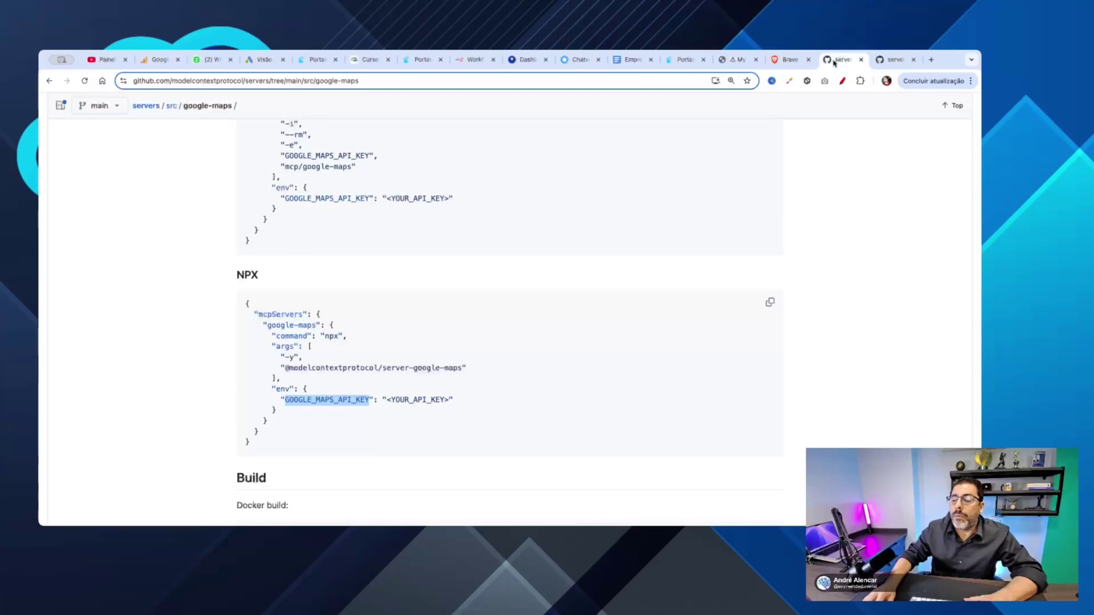
scroll(618, 306, up, 15)
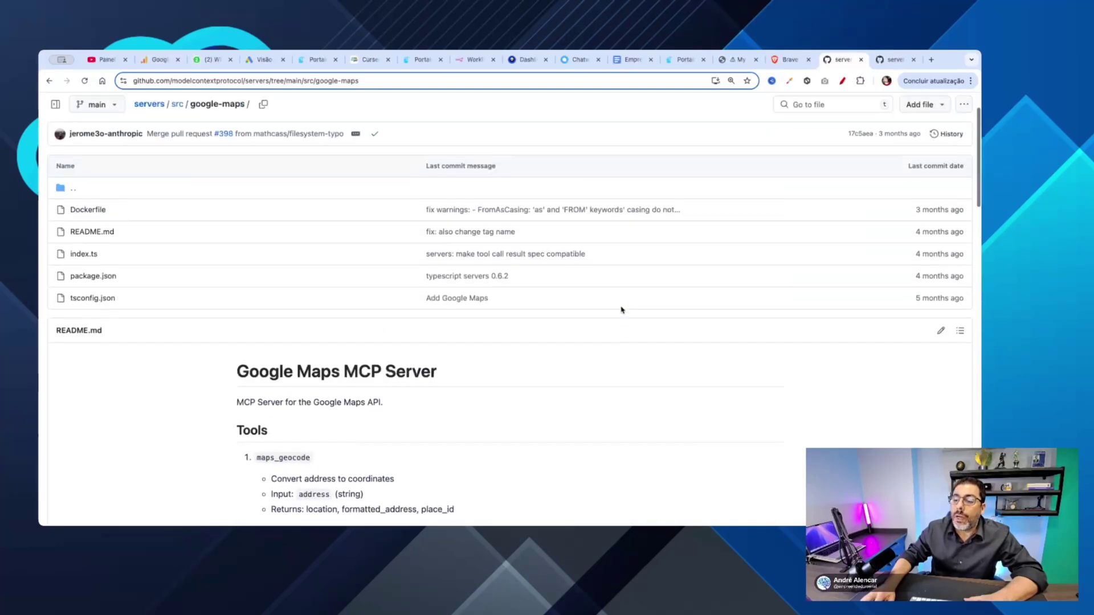
scroll(655, 404, down, 3)
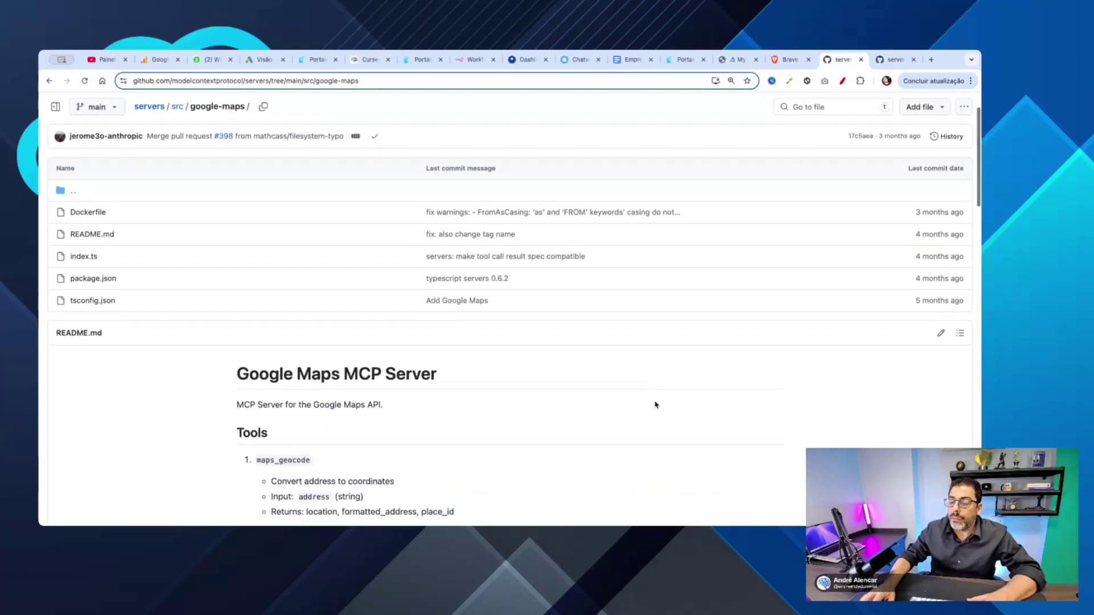
scroll(656, 405, down, 3)
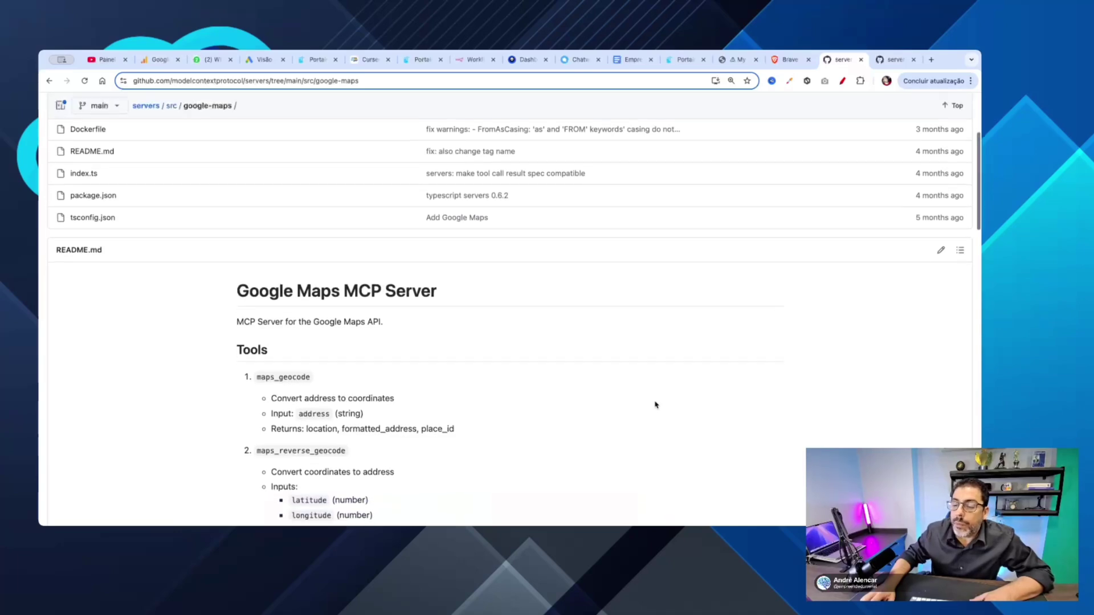
scroll(655, 405, down, 3)
scroll(648, 406, down, 1)
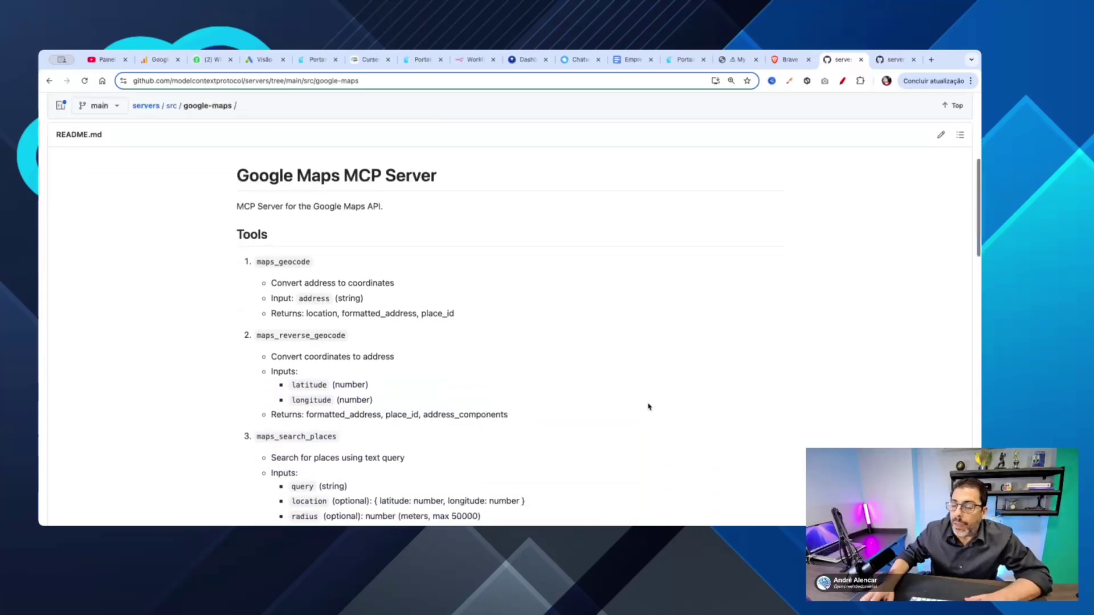
scroll(648, 407, down, 5)
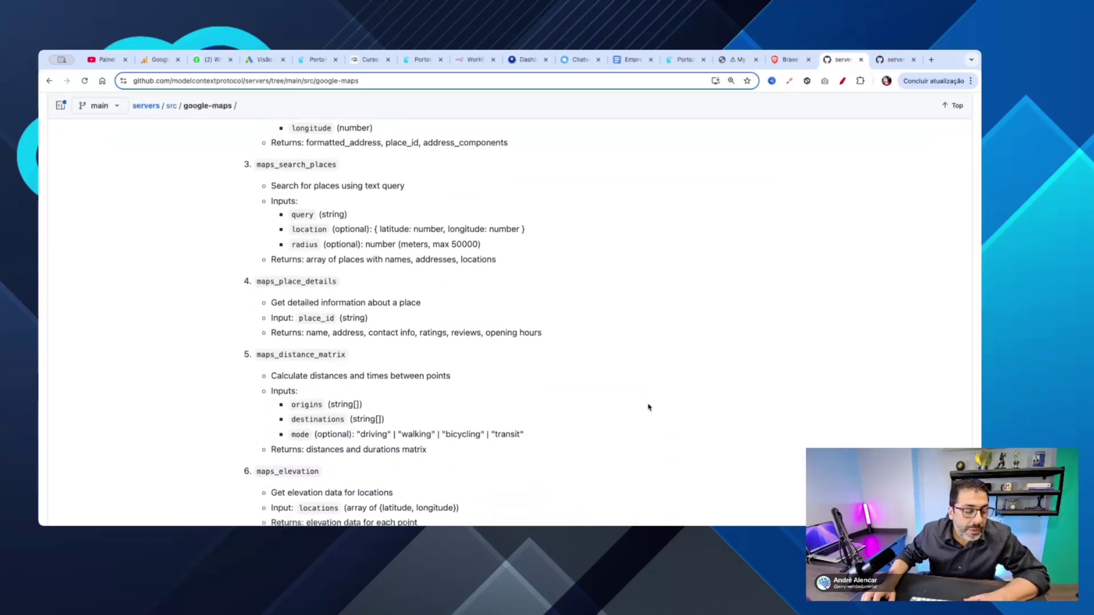
scroll(647, 407, down, 9)
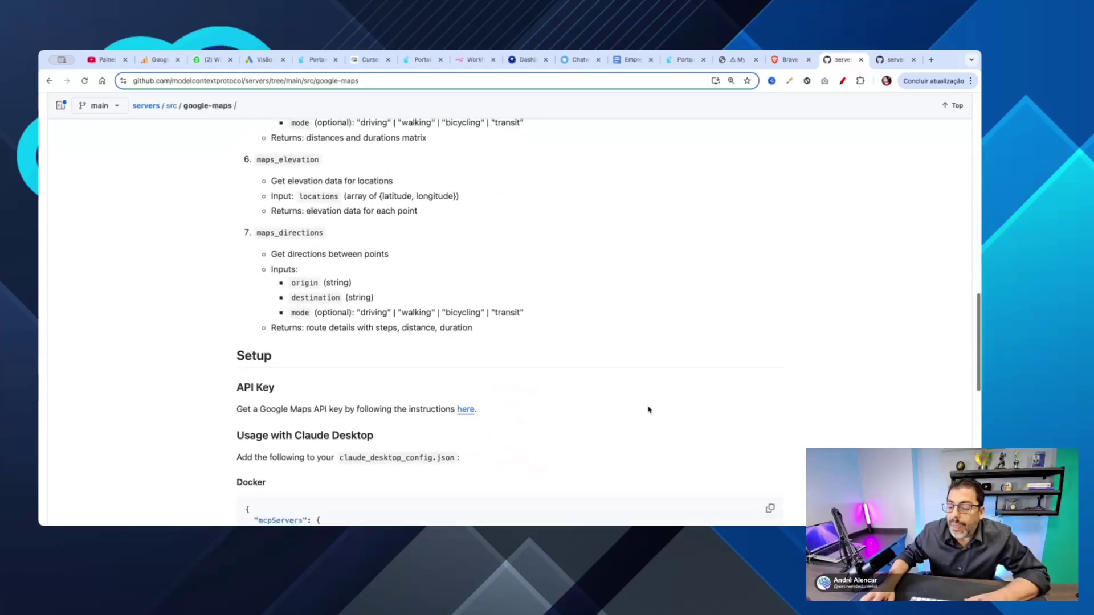
scroll(648, 409, down, 5)
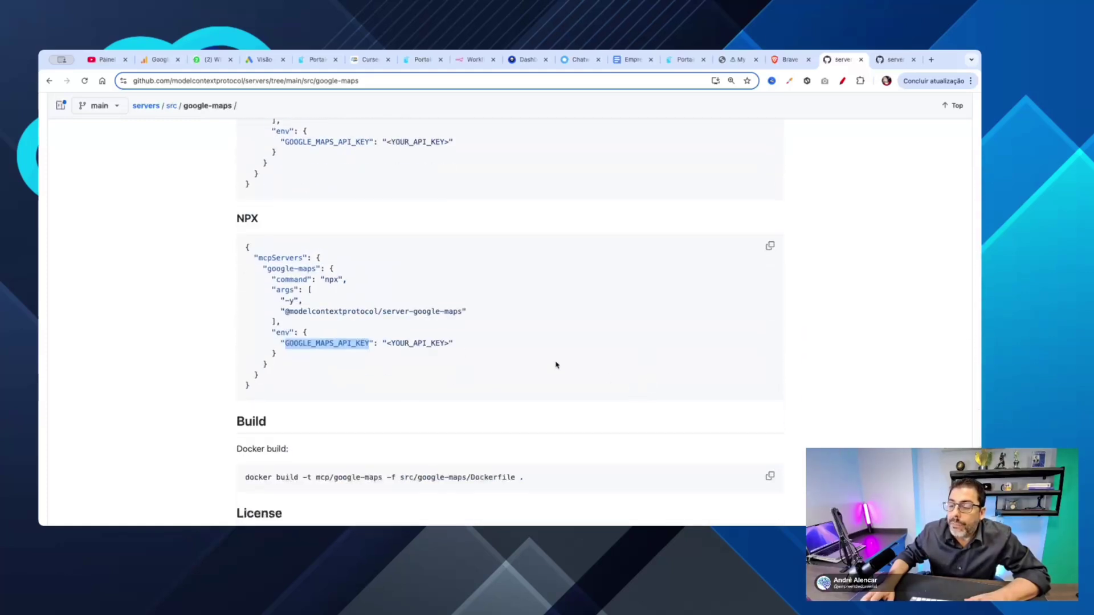
click(285, 302)
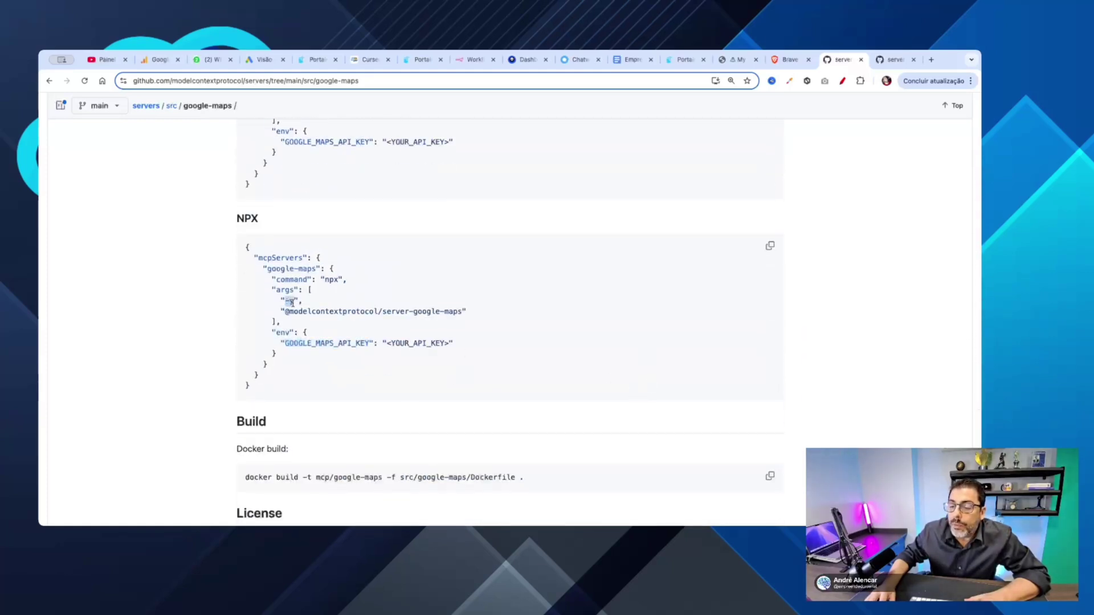
double_click(329, 278)
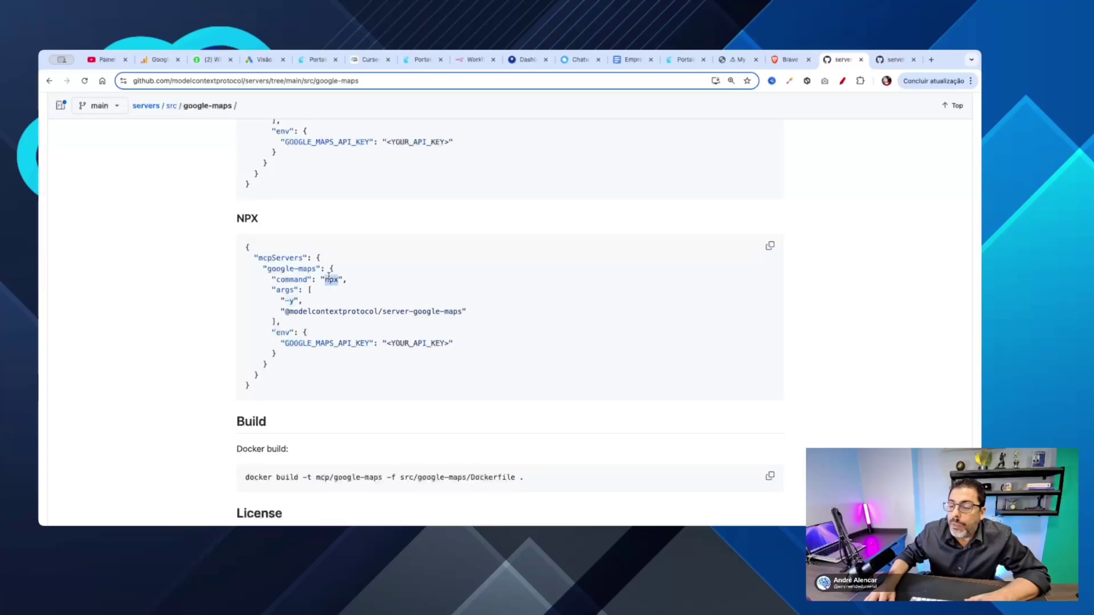
double_click(290, 300)
drag(283, 311, 459, 312)
click(487, 314)
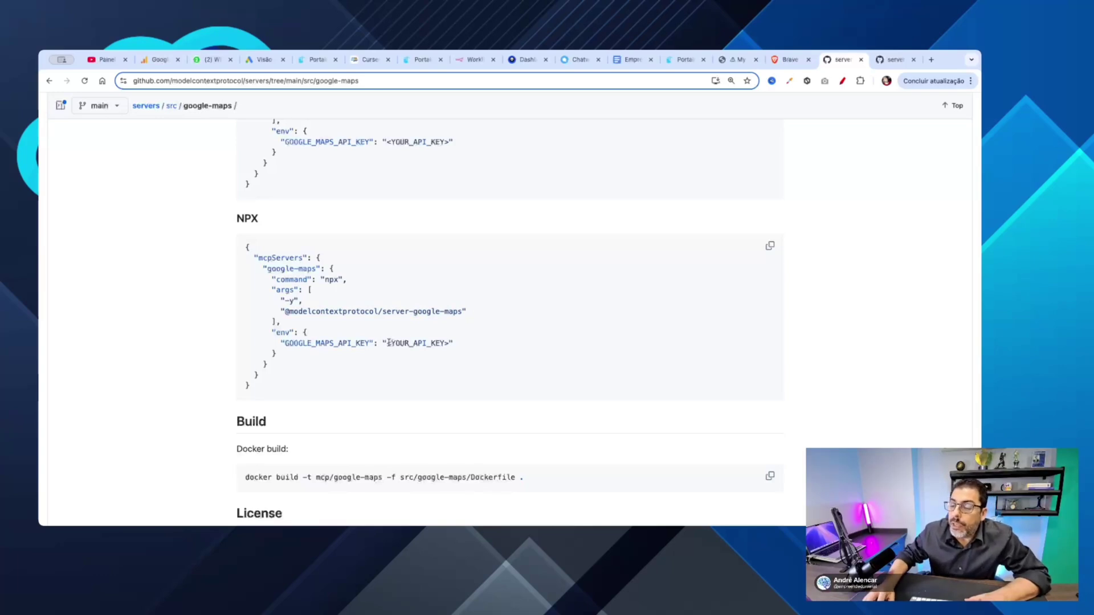
drag(389, 342, 450, 343)
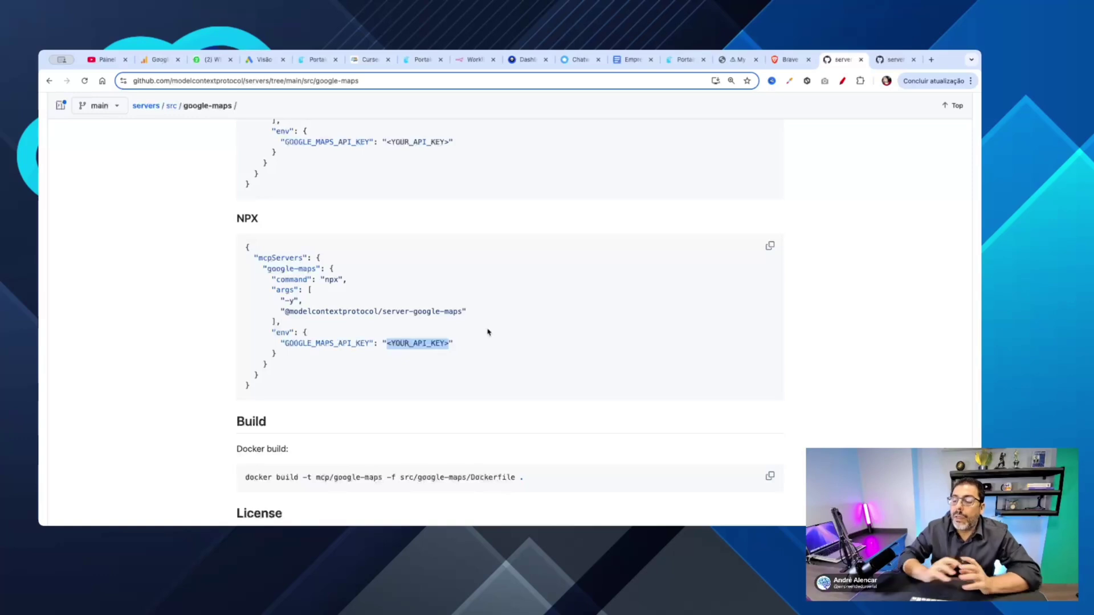
click(450, 342)
drag(450, 343, 405, 346)
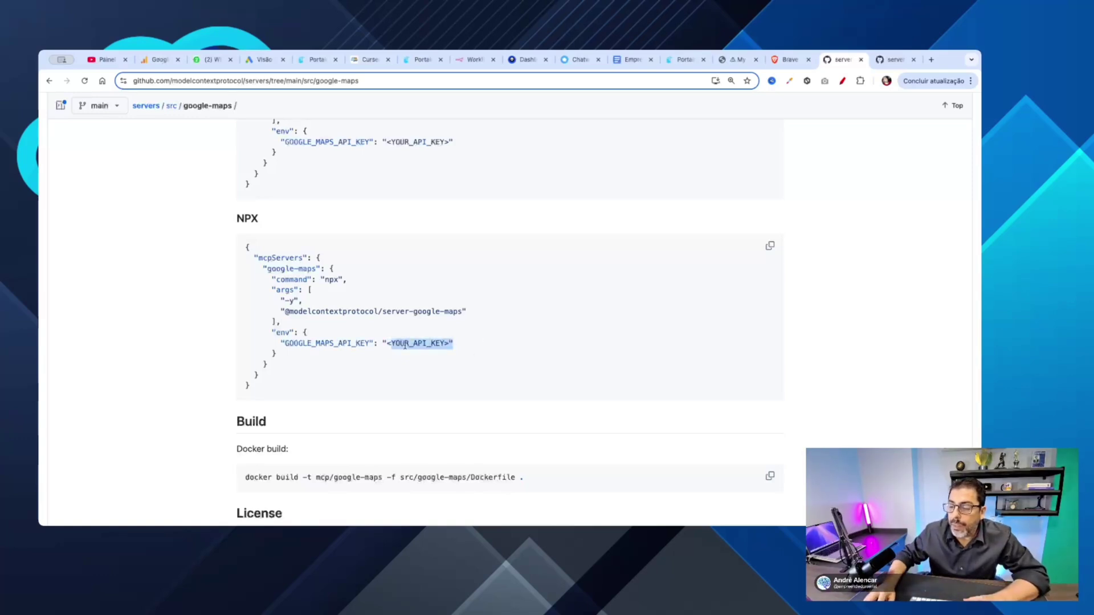
click(528, 342)
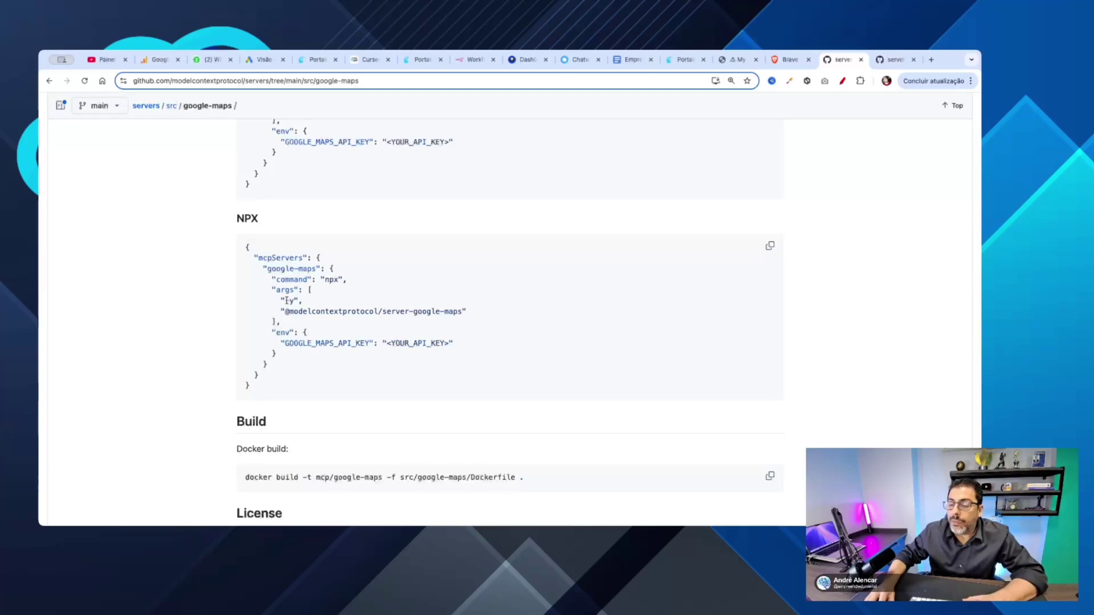
drag(285, 311, 461, 311)
key(ctrl+c)
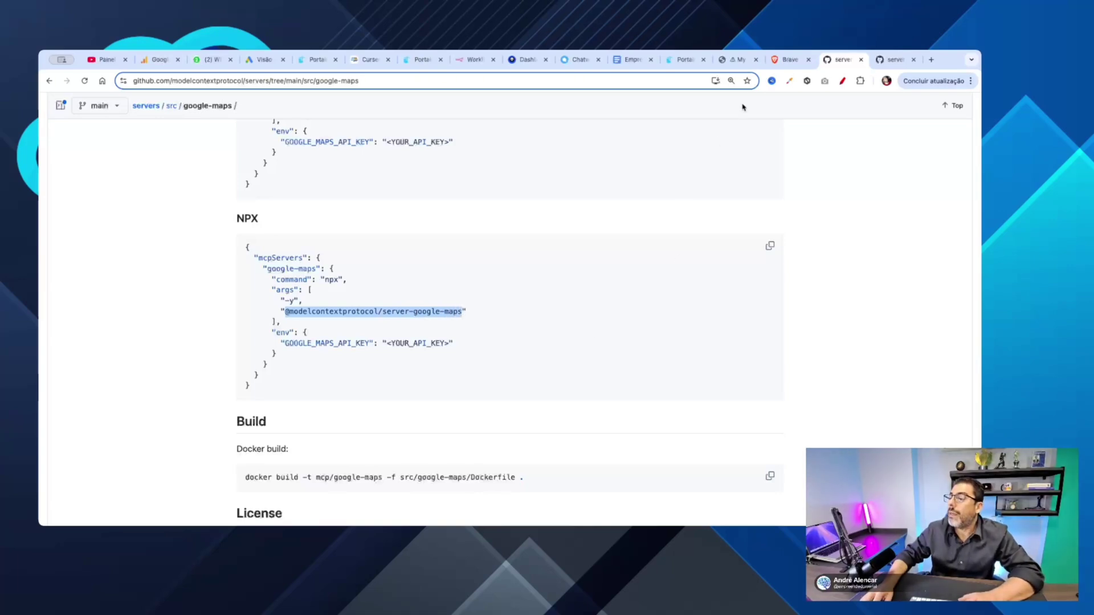
click(737, 59)
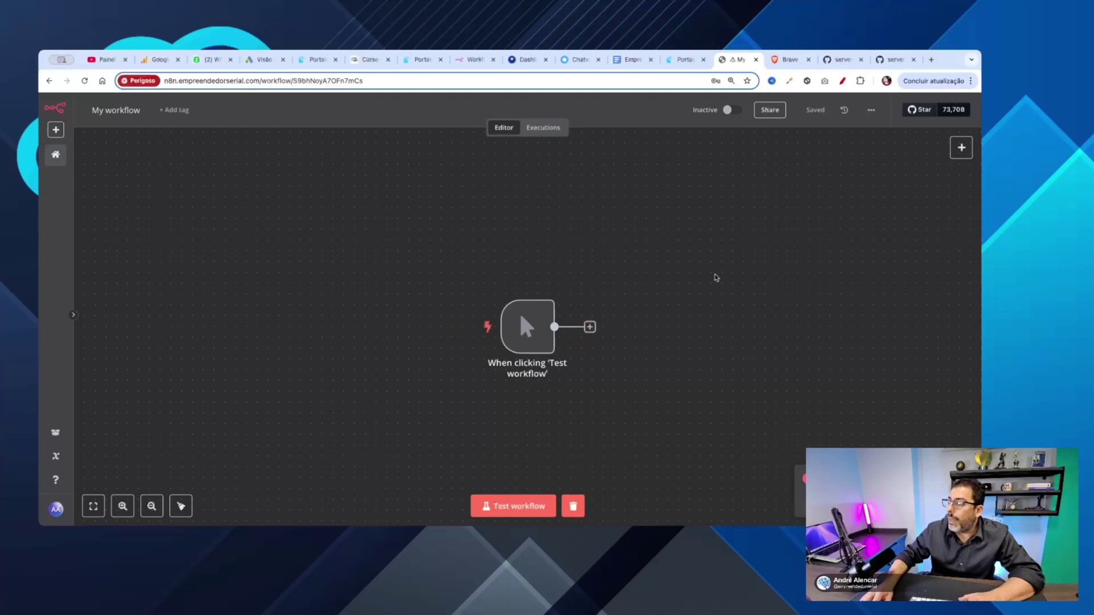
Step: Add an MCP Client node with the List available tools action after the manual trigger
mouse_move(529, 333)
drag(529, 334, 312, 269)
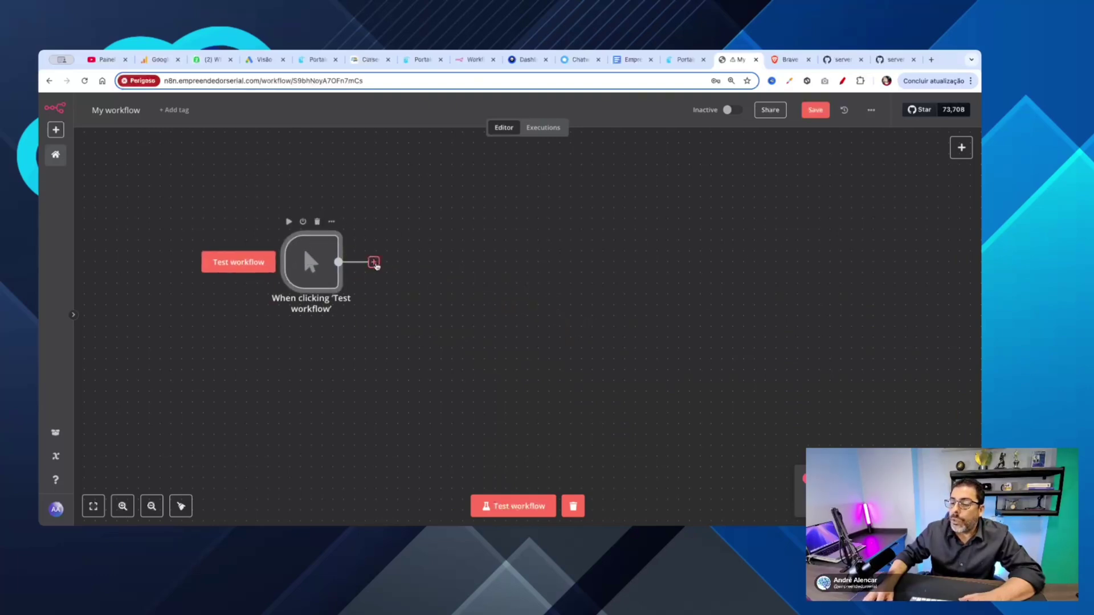
click(374, 262)
text(mc)
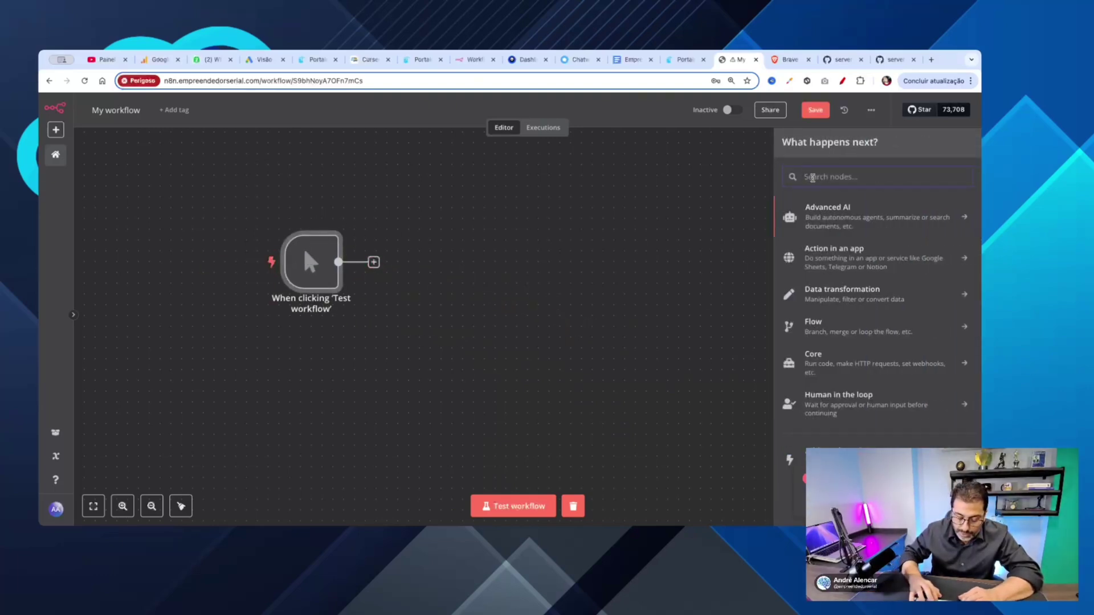
text(p)
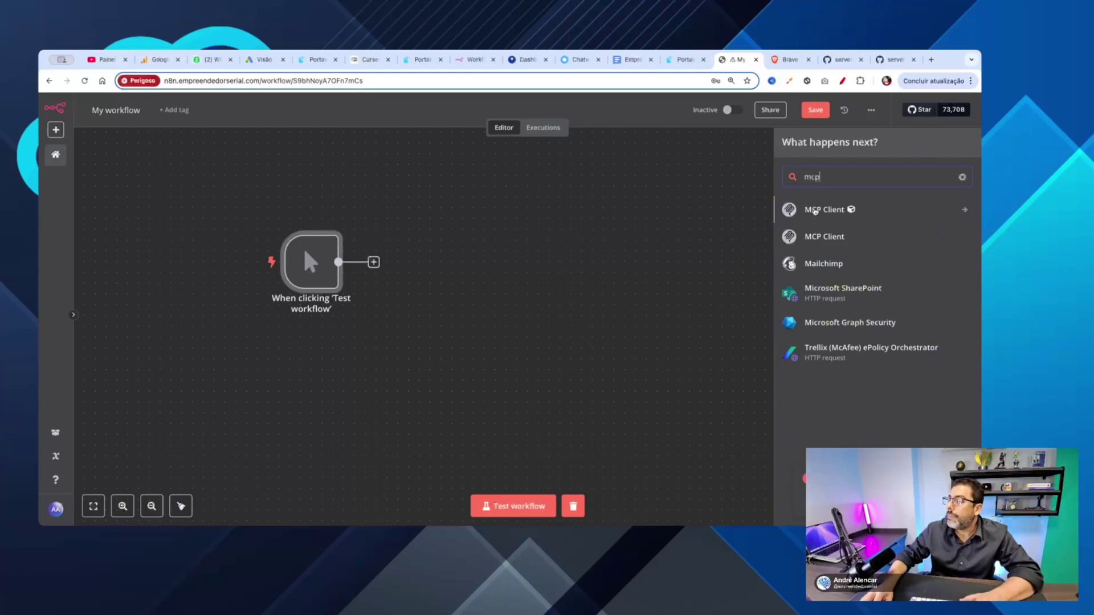
click(814, 210)
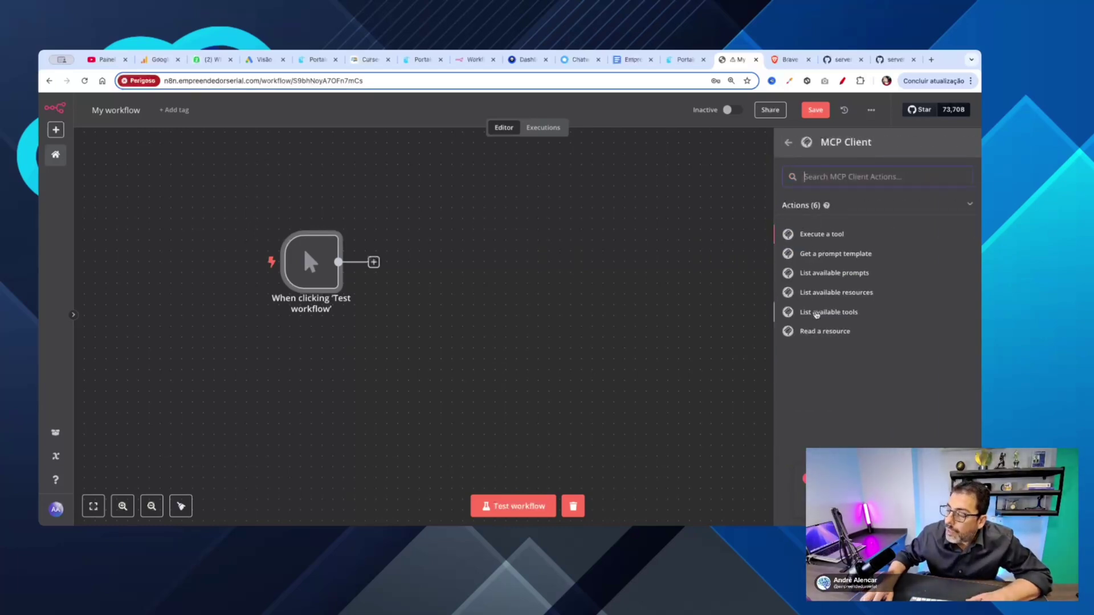
click(816, 312)
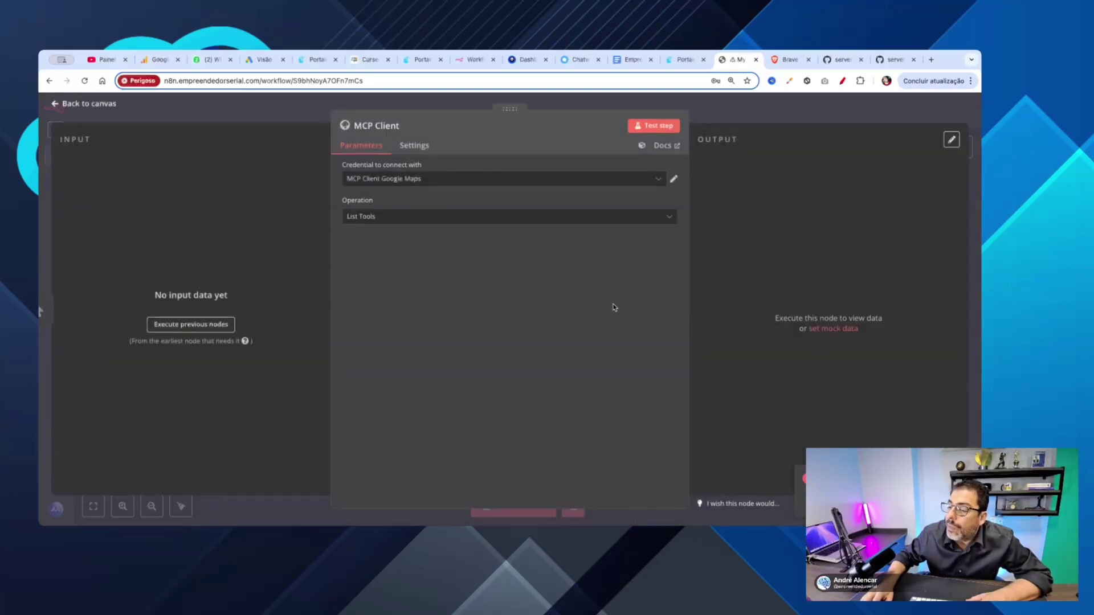
Step: Start creating a new MCP Client credential from the credential dropdown
click(403, 178)
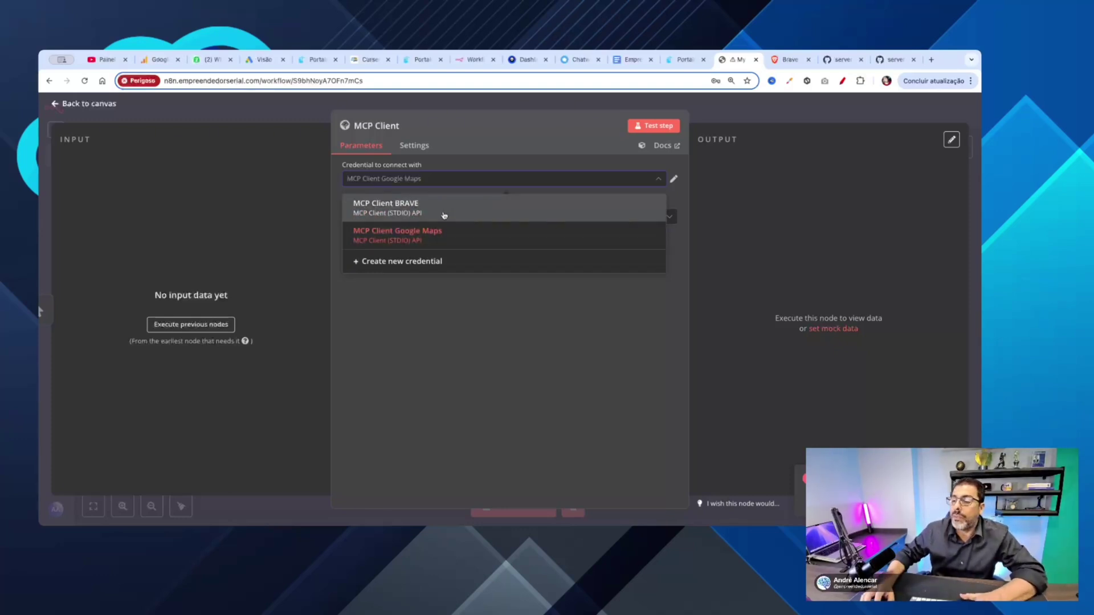
click(624, 333)
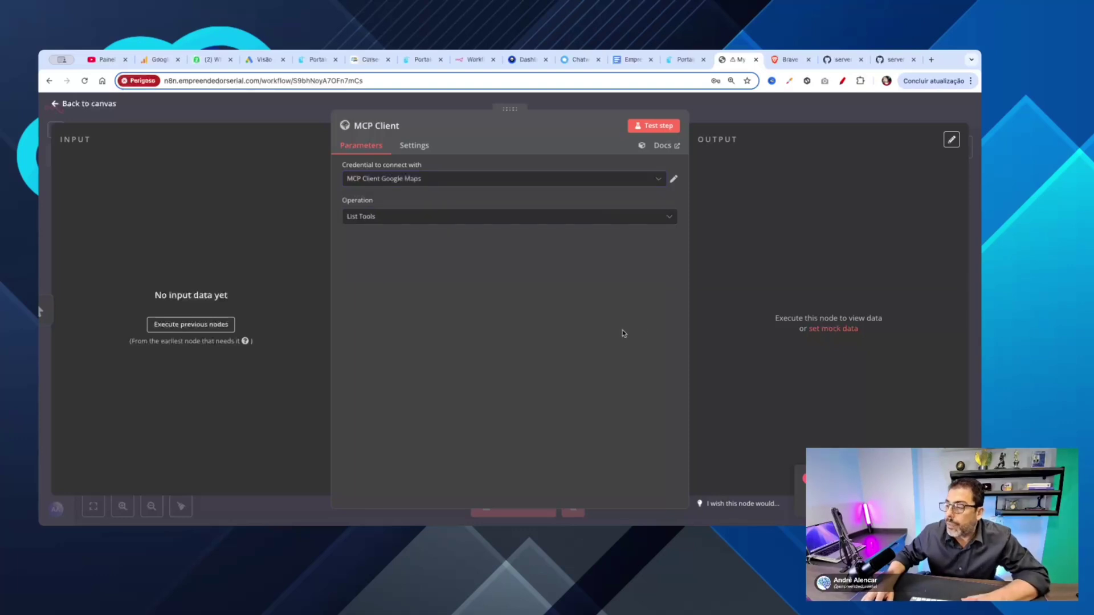
click(658, 180)
click(420, 261)
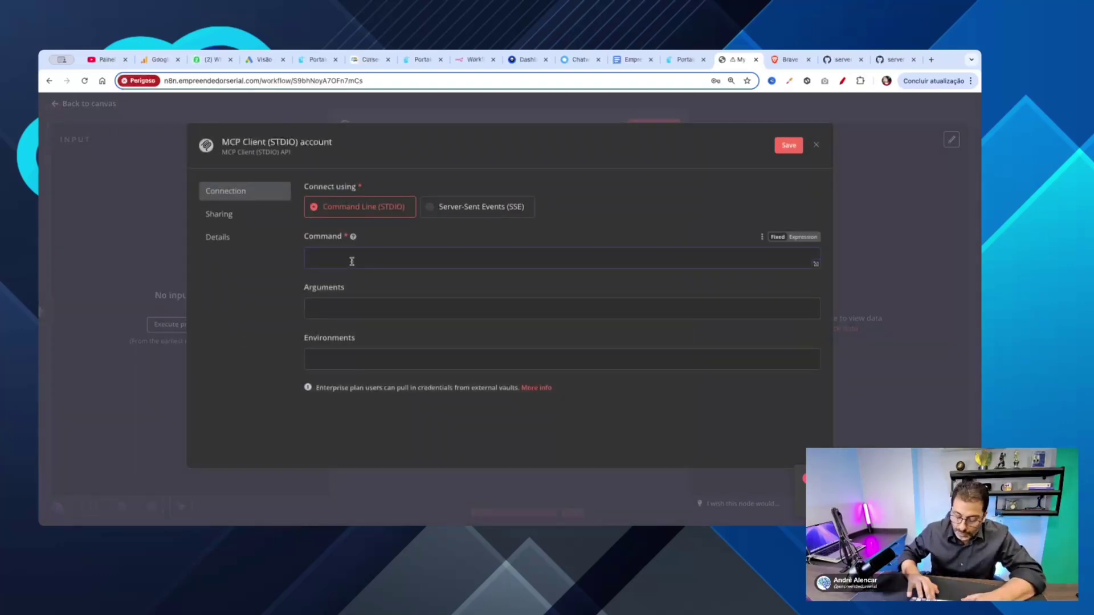
text(npx)
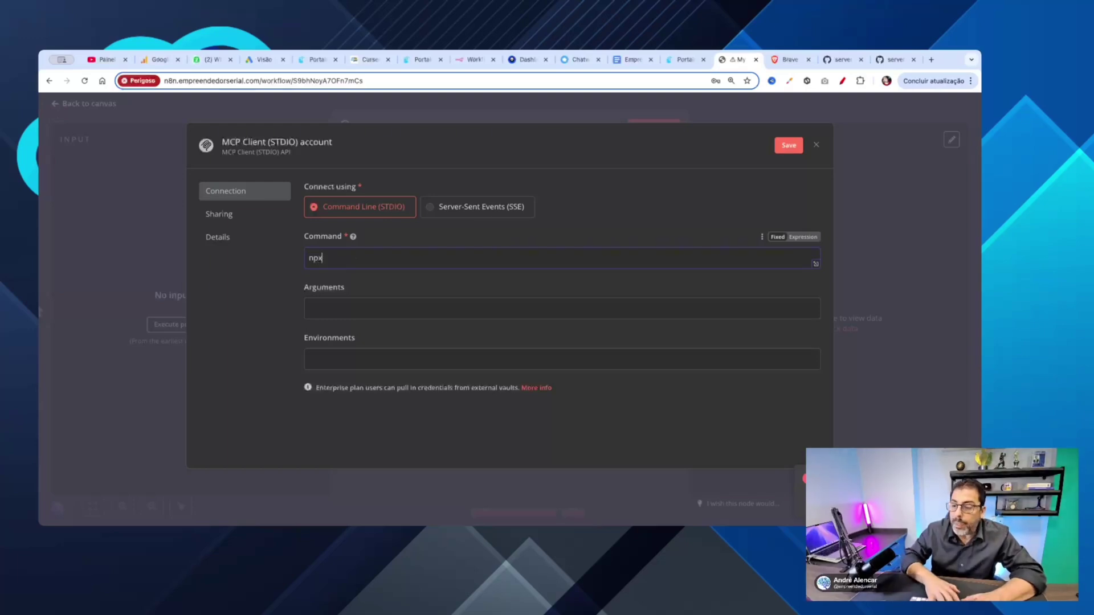
click(331, 309)
key(ctrl+v)
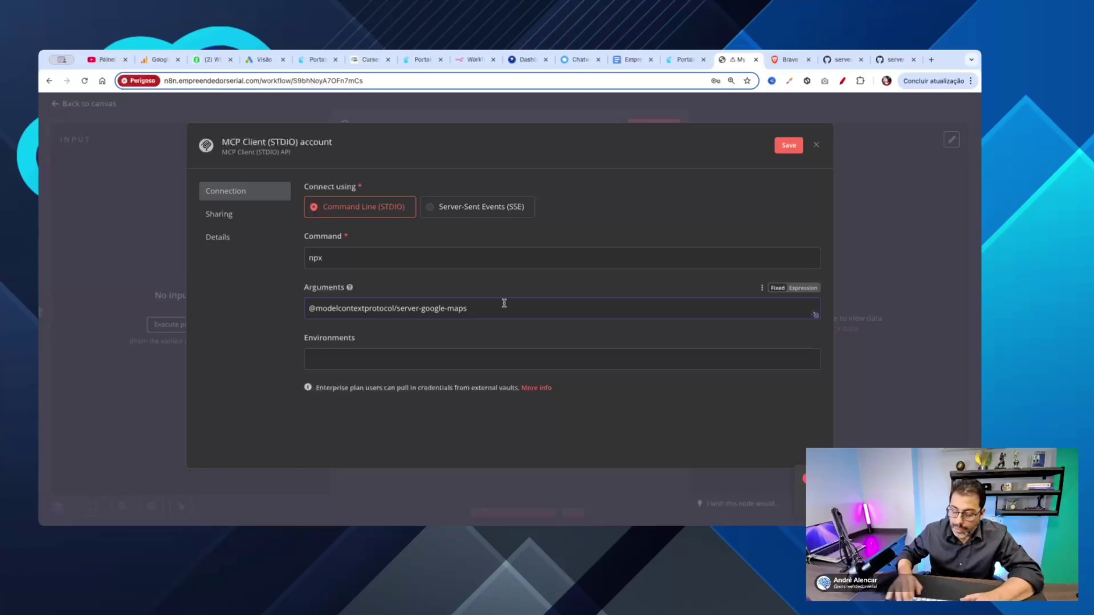
text(-y)
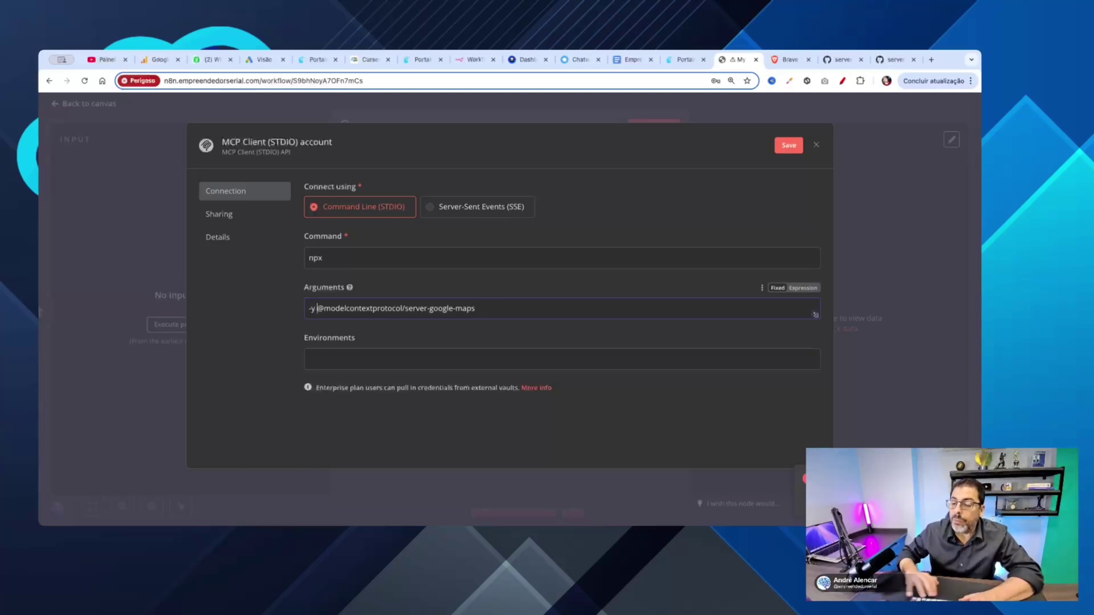
Step: Add a GOOGLE_MAPS_API_KEY environment variable holding the API key, then save and close
click(840, 61)
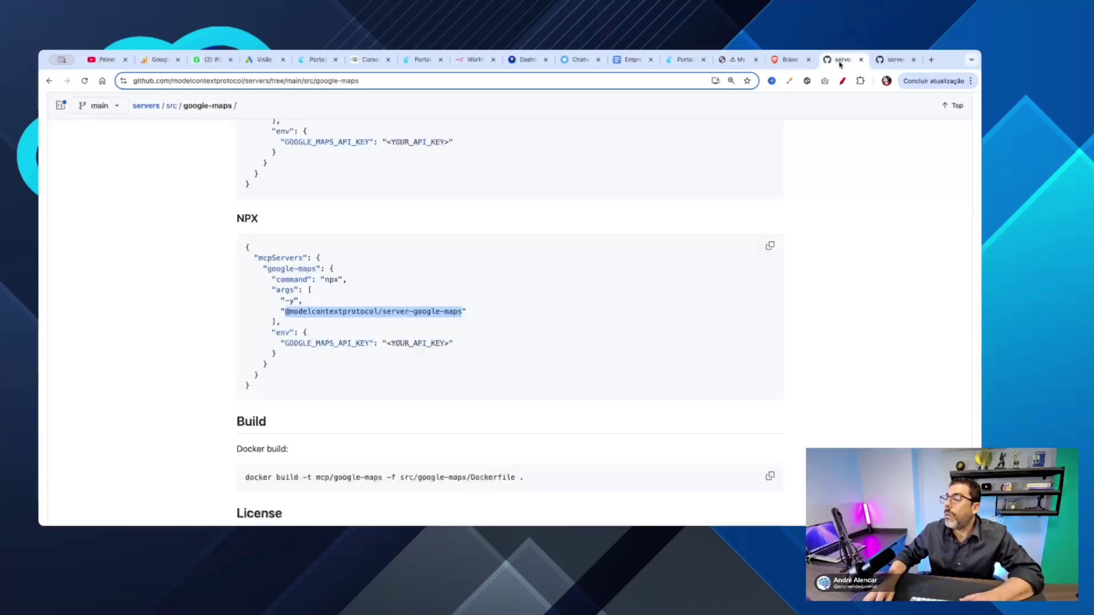
double_click(308, 345)
key(ctrl+c)
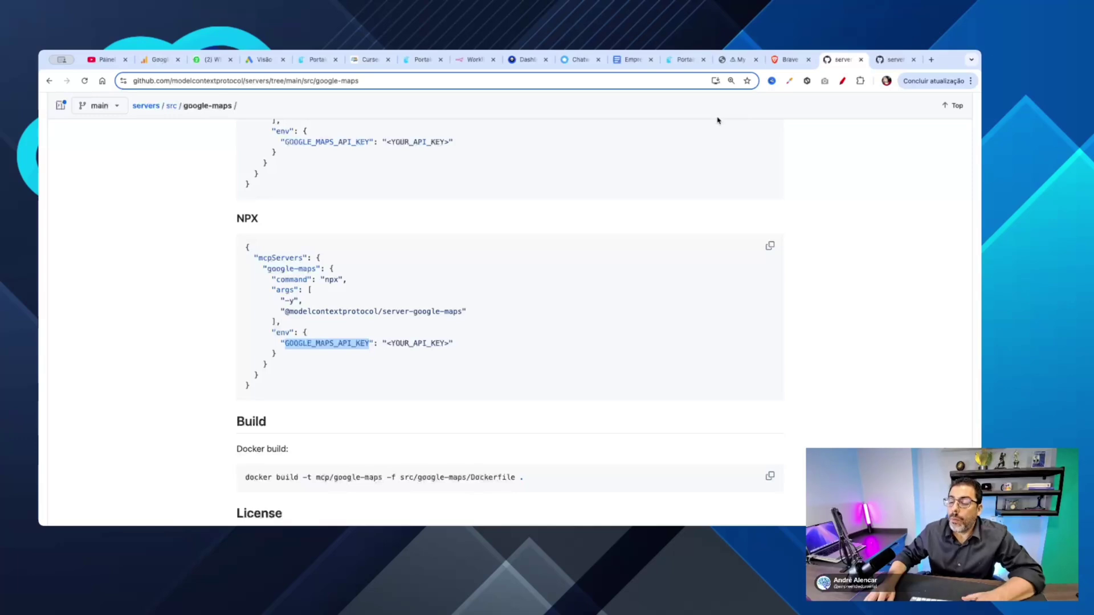
click(727, 62)
click(349, 357)
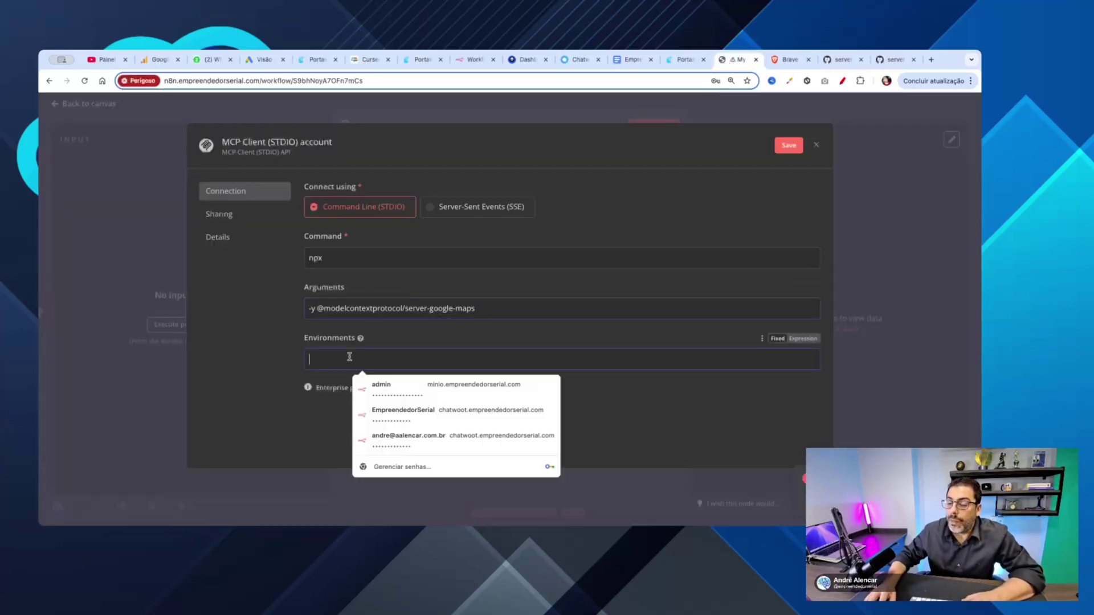
key(ctrl+v)
click(802, 340)
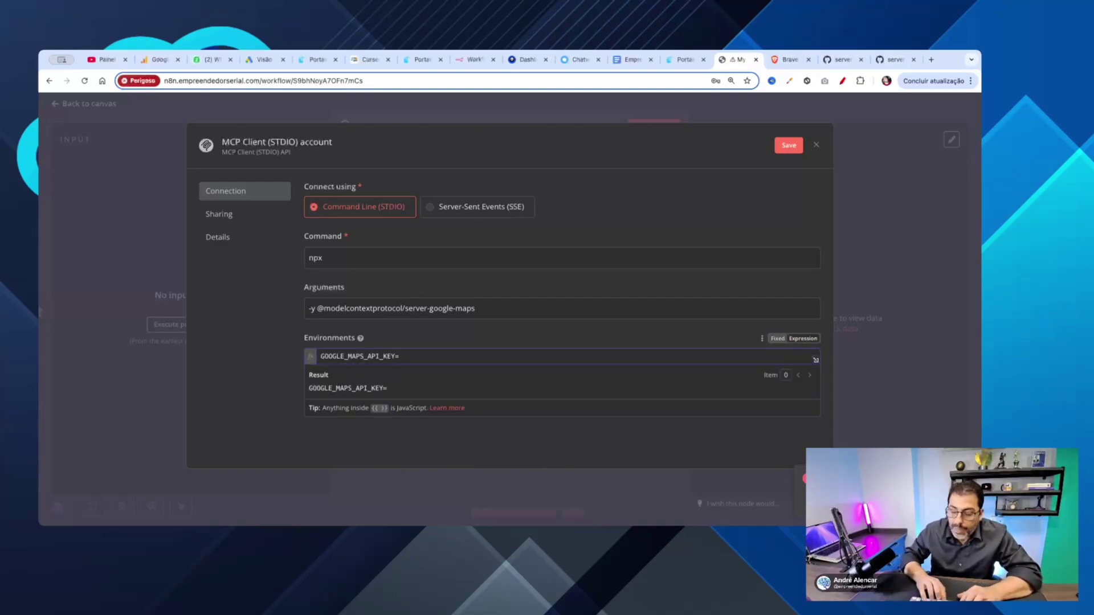
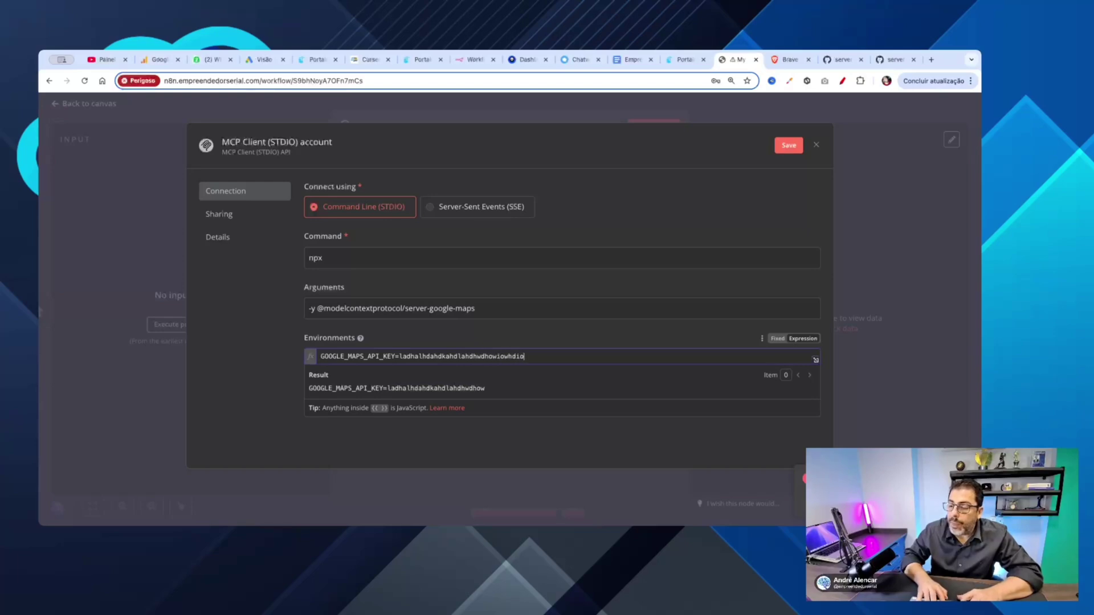
click(596, 443)
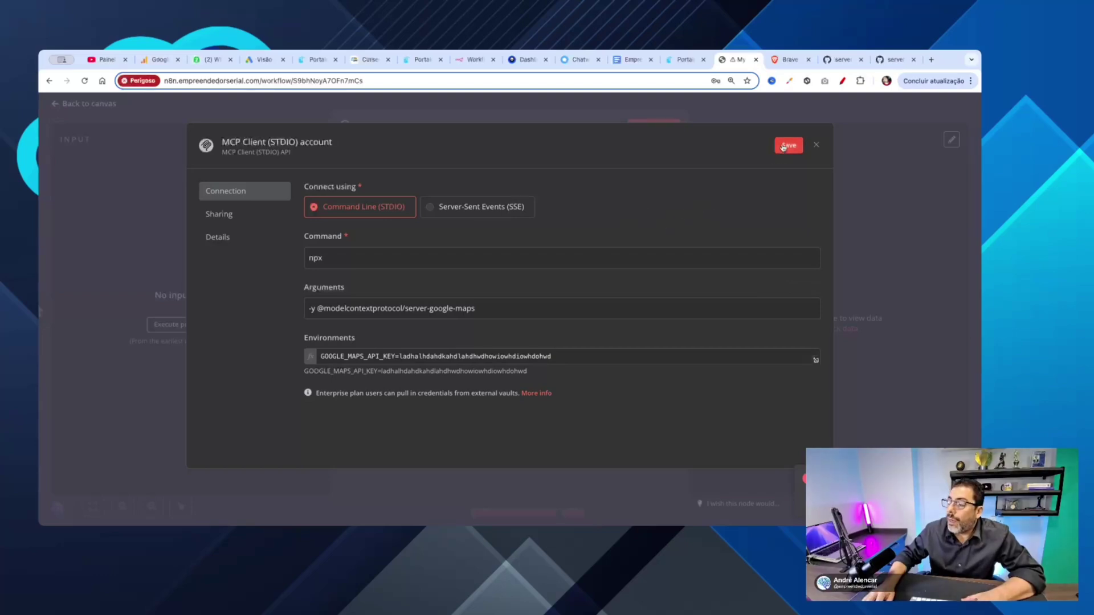
click(784, 147)
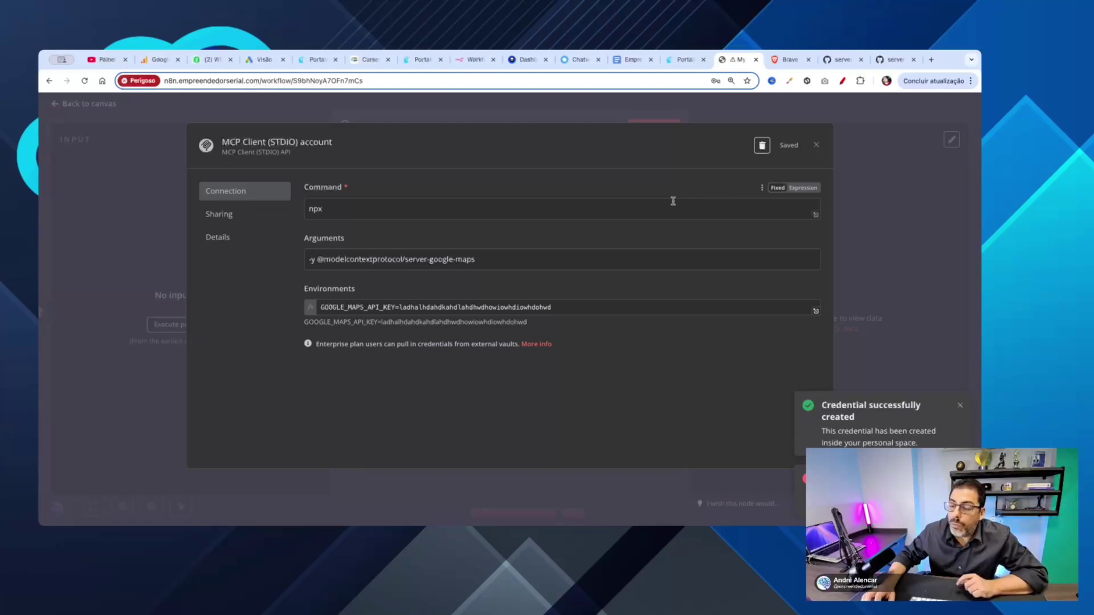
click(818, 148)
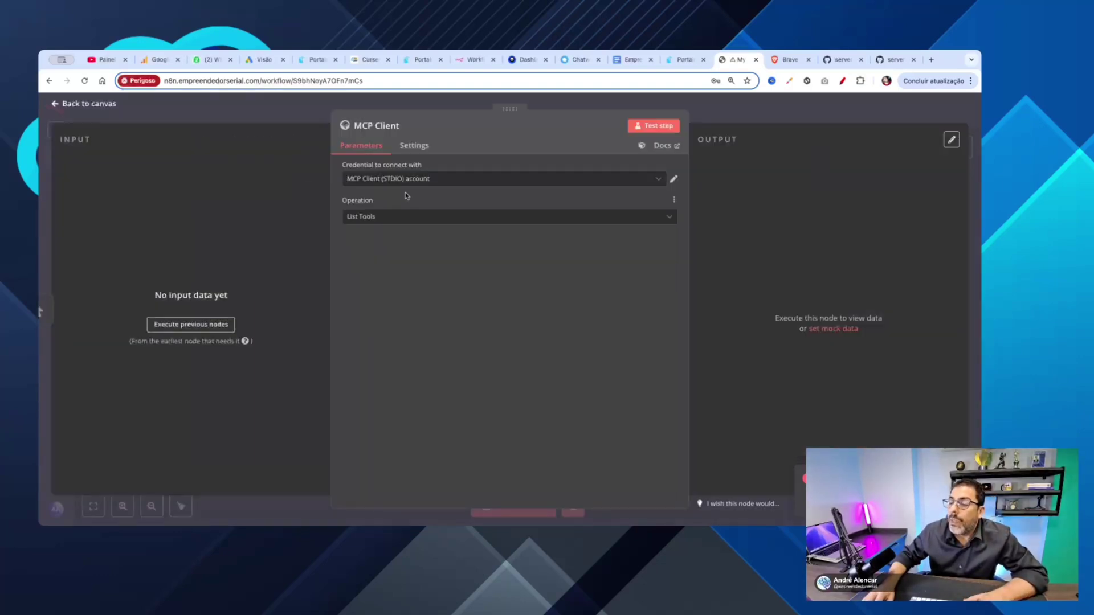
Step: Assign the MCP Client Google Maps credential, go back to the canvas and reposition the node
click(395, 179)
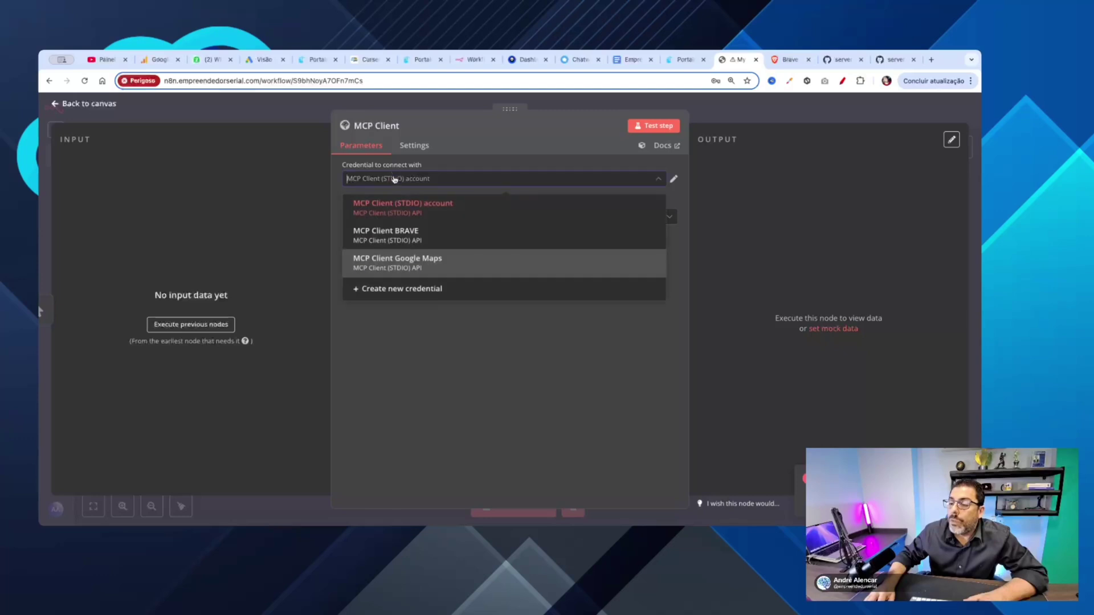
click(404, 262)
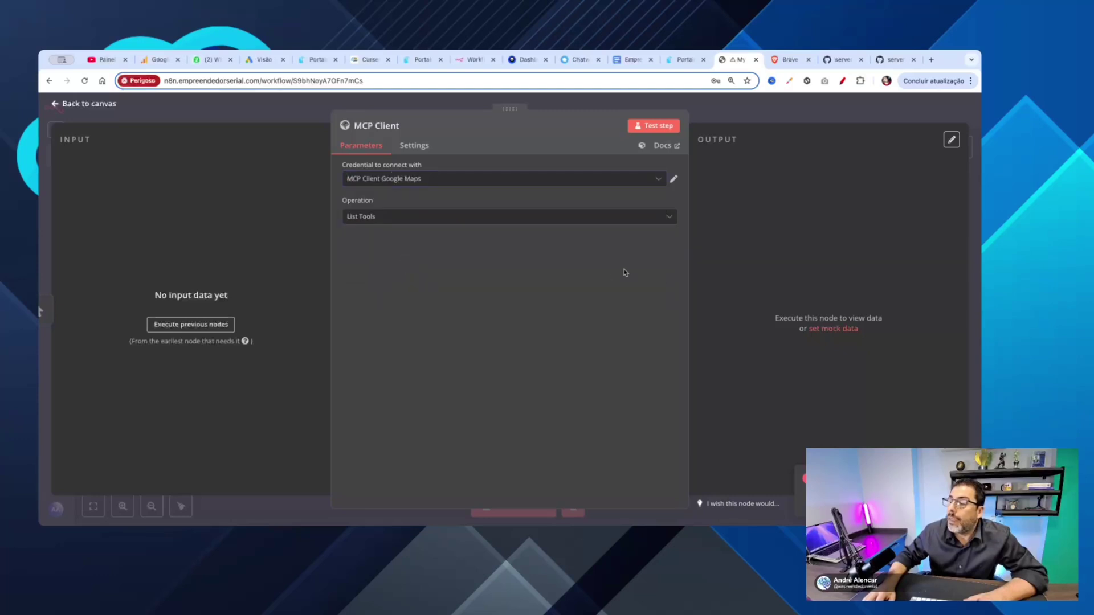
click(56, 105)
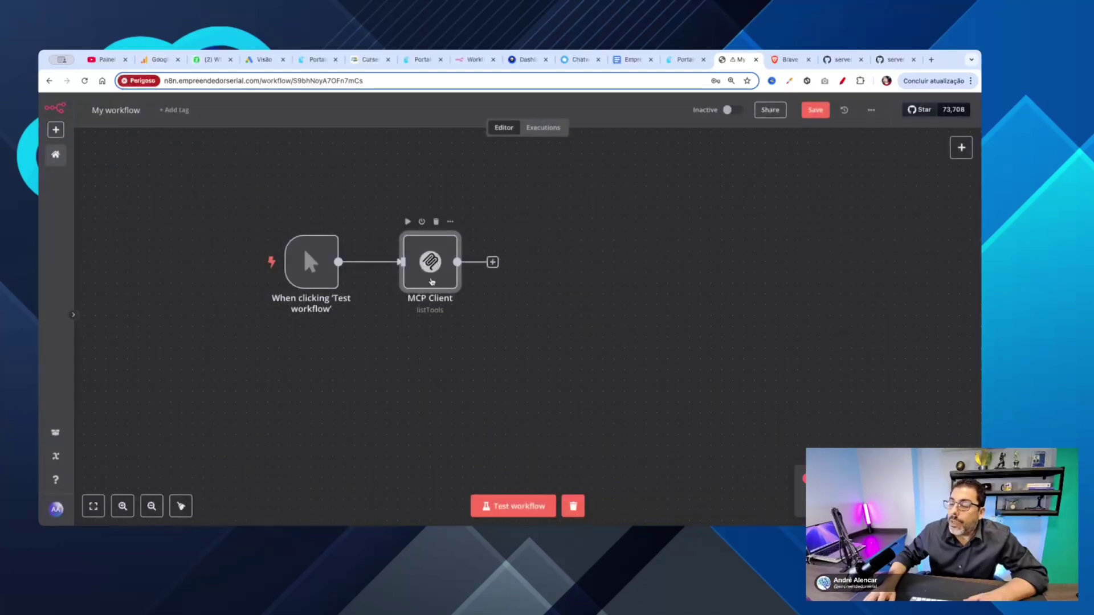
drag(457, 274, 554, 274)
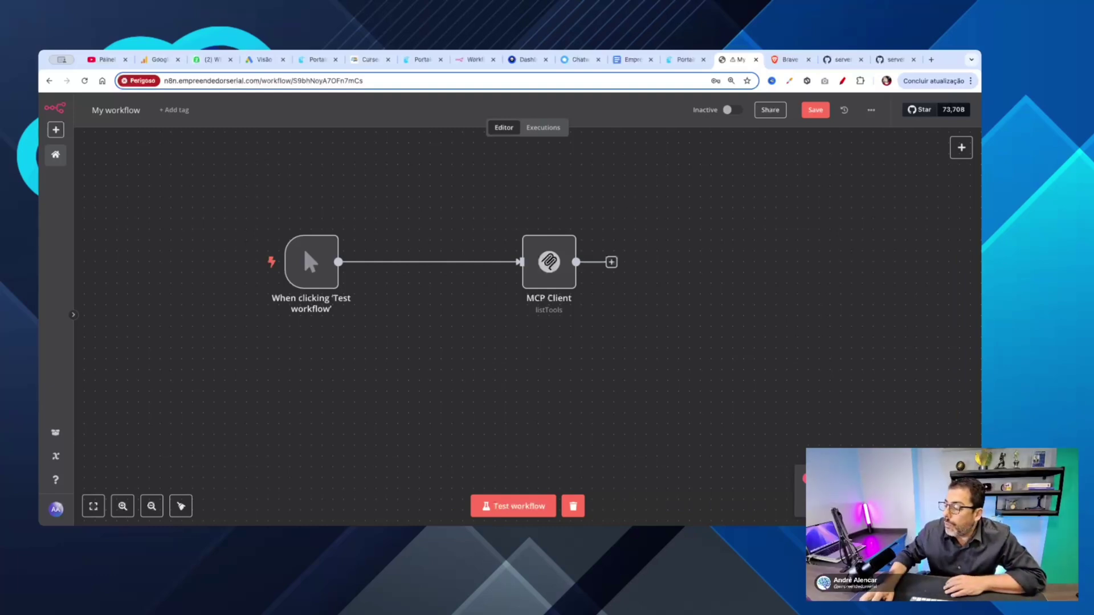
drag(548, 275, 515, 275)
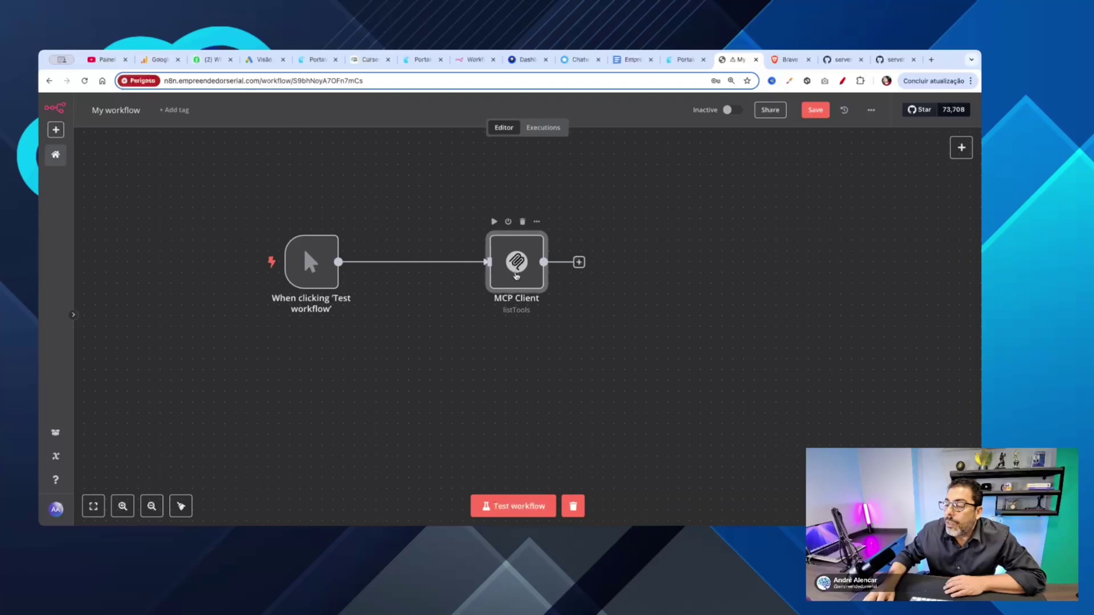
double_click(515, 276)
click(654, 125)
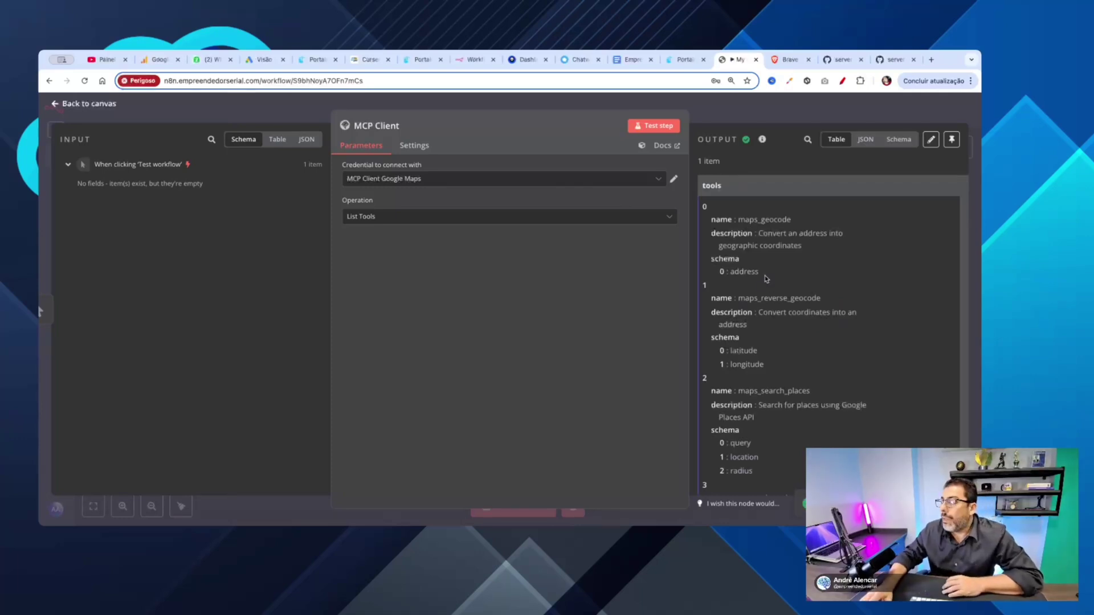
double_click(757, 221)
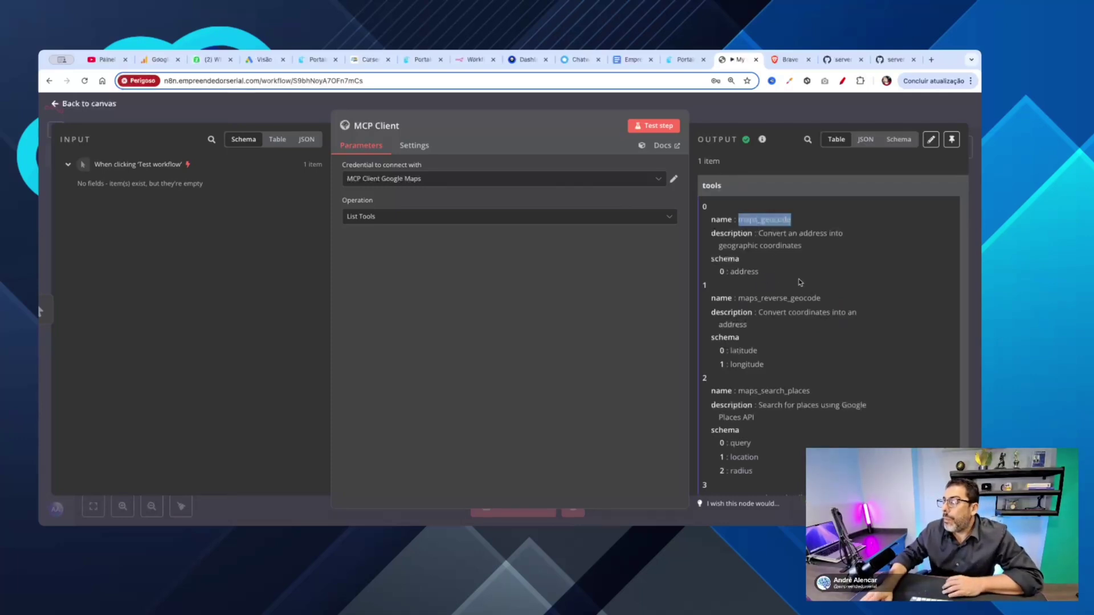
scroll(799, 279, down, 1)
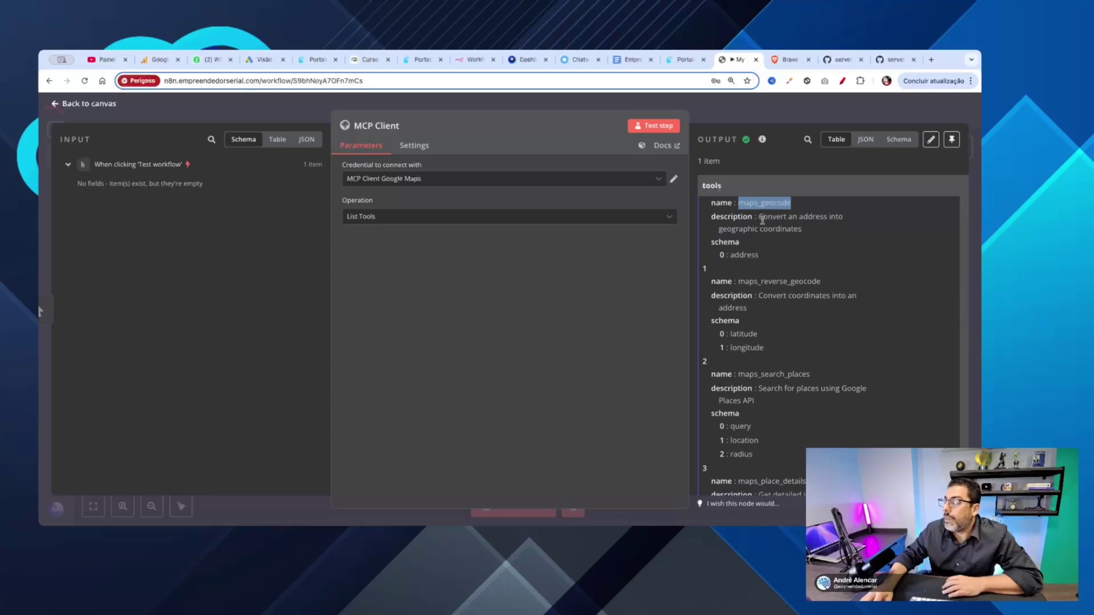
drag(759, 217, 840, 233)
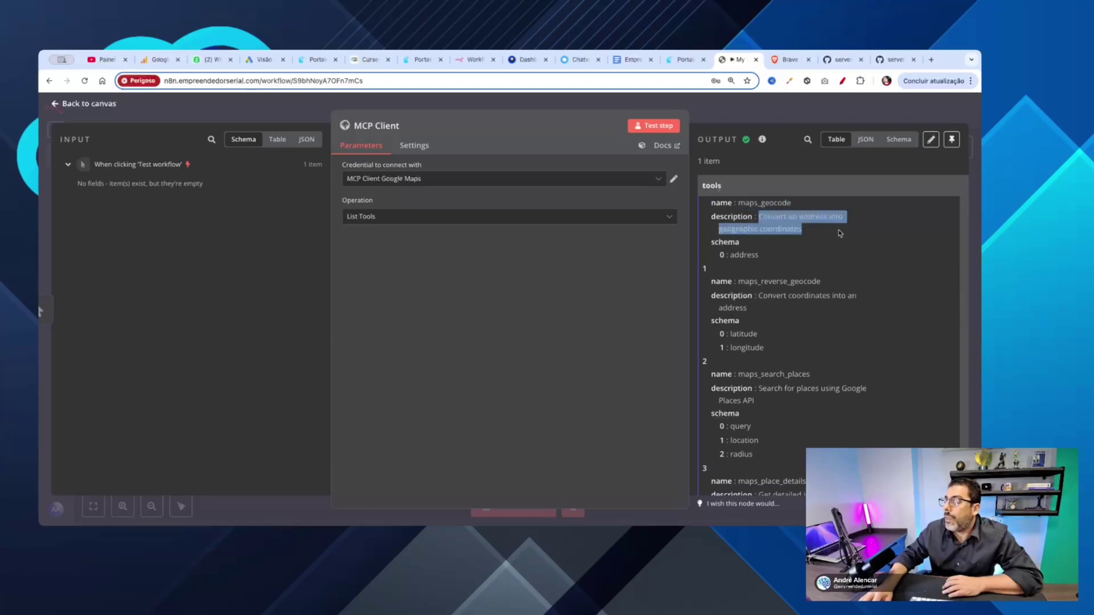
scroll(820, 255, down, 2)
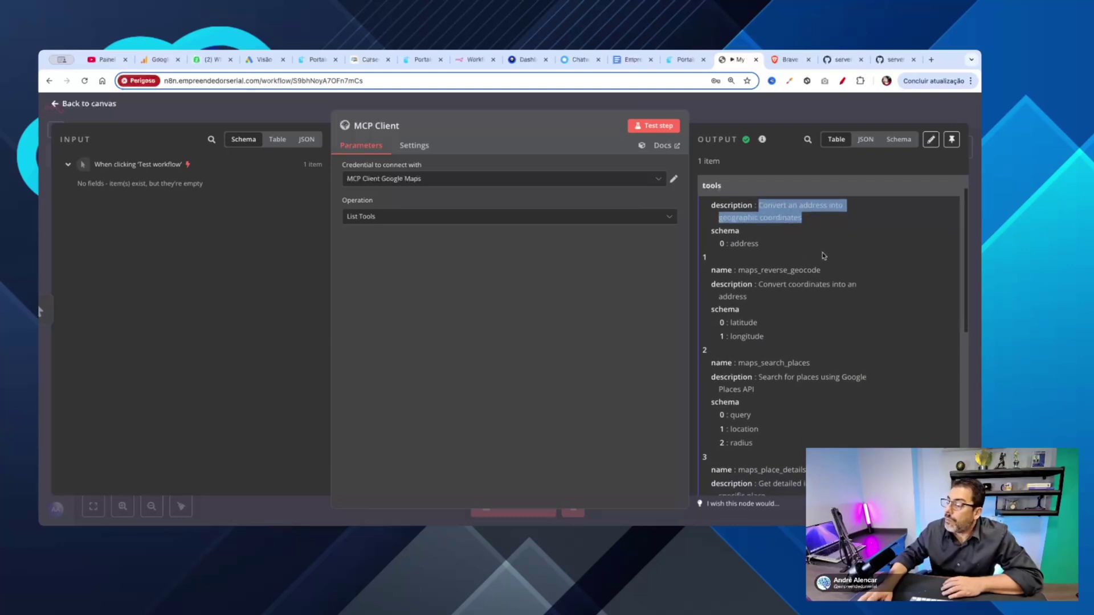
double_click(772, 260)
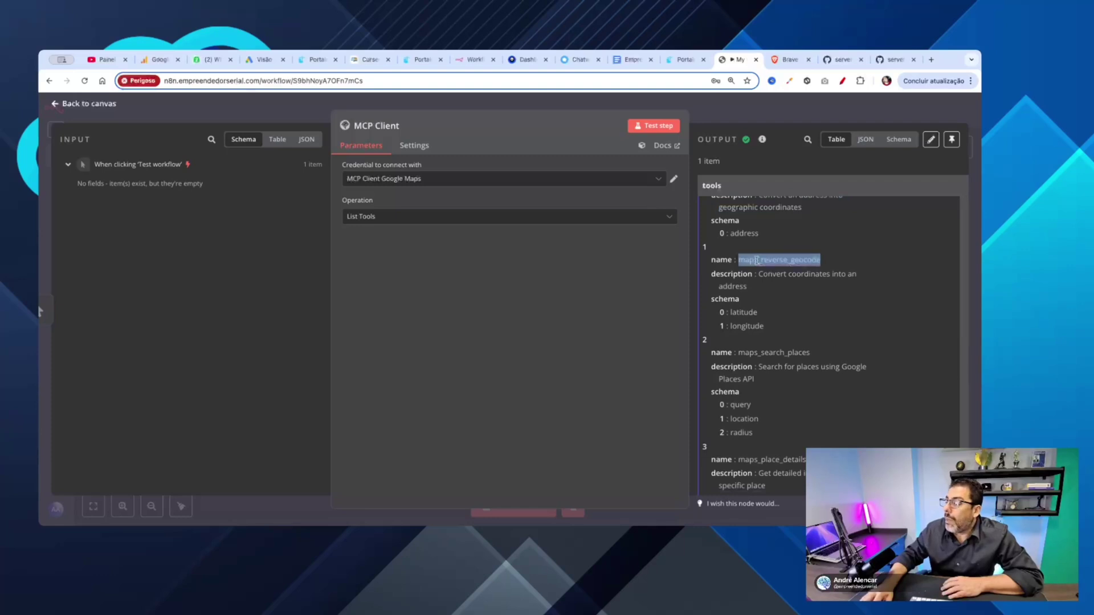
scroll(835, 266, down, 5)
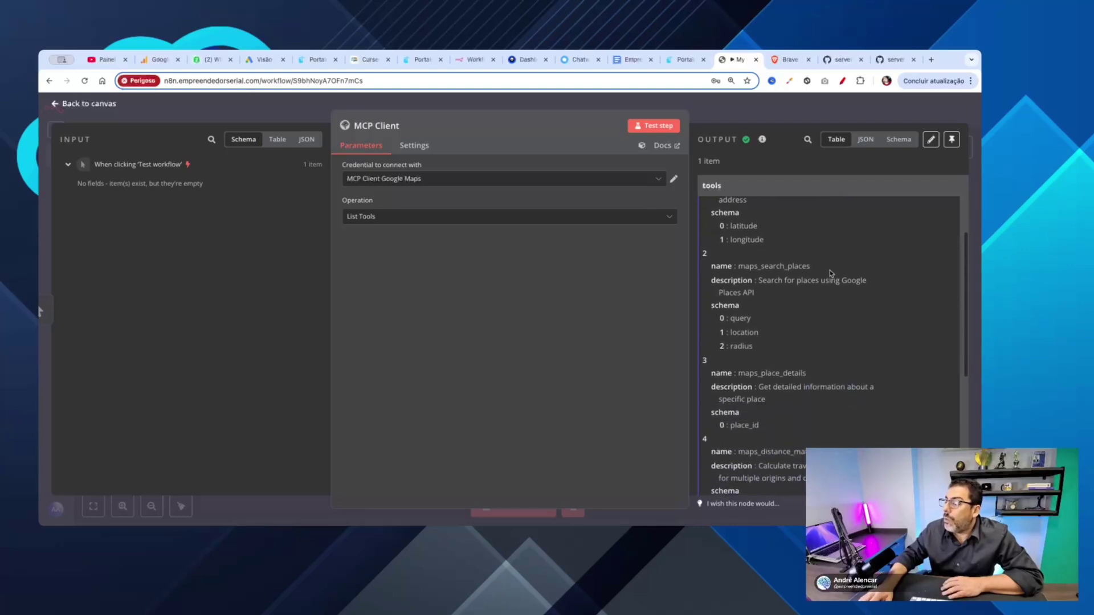
double_click(762, 266)
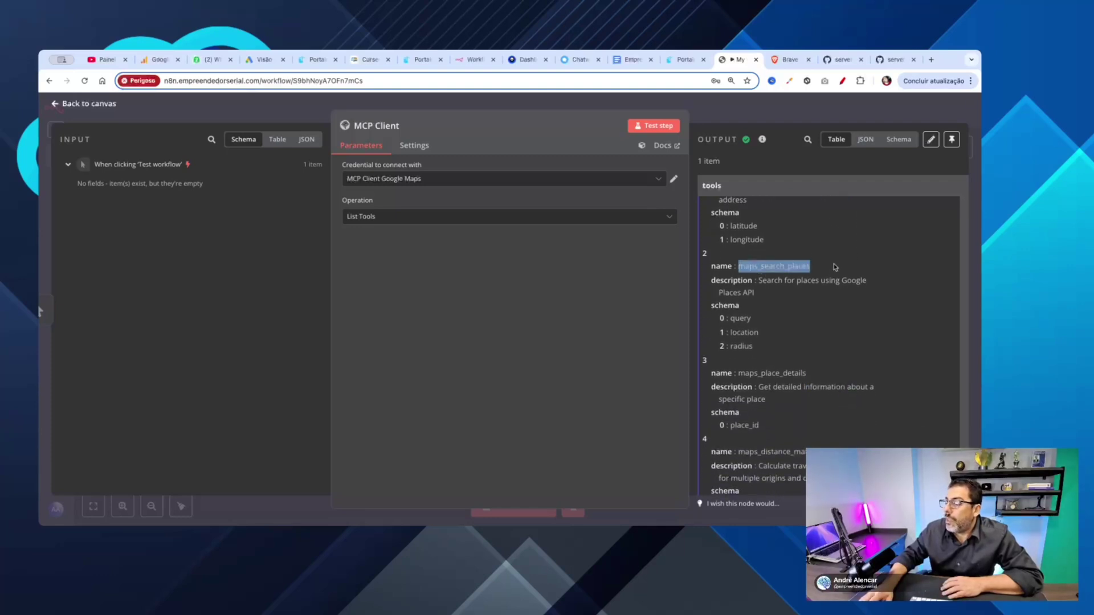
scroll(835, 267, down, 5)
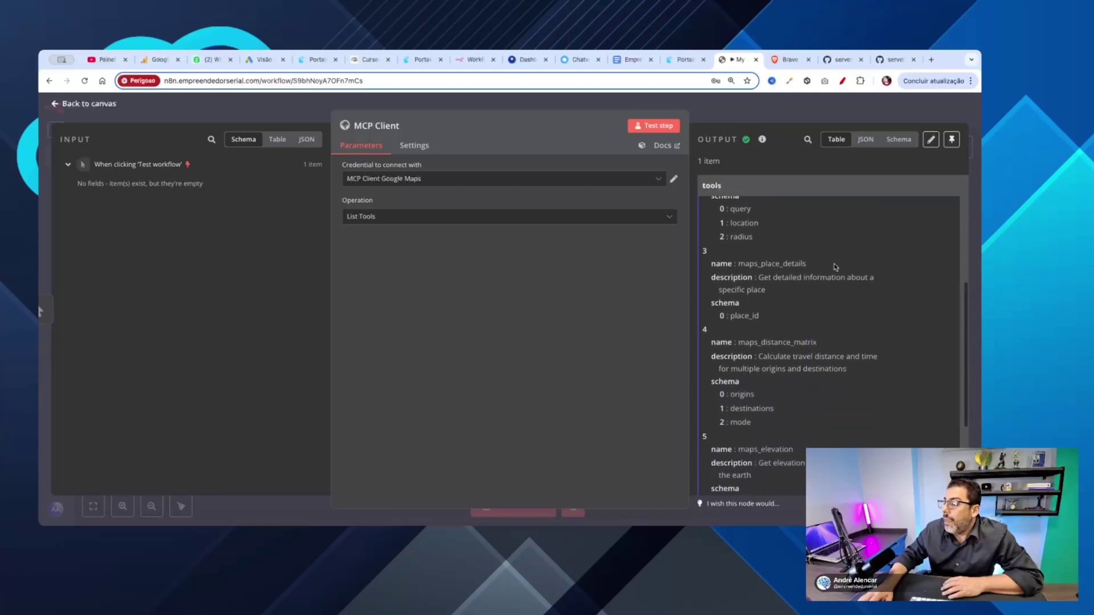
scroll(835, 267, up, 1)
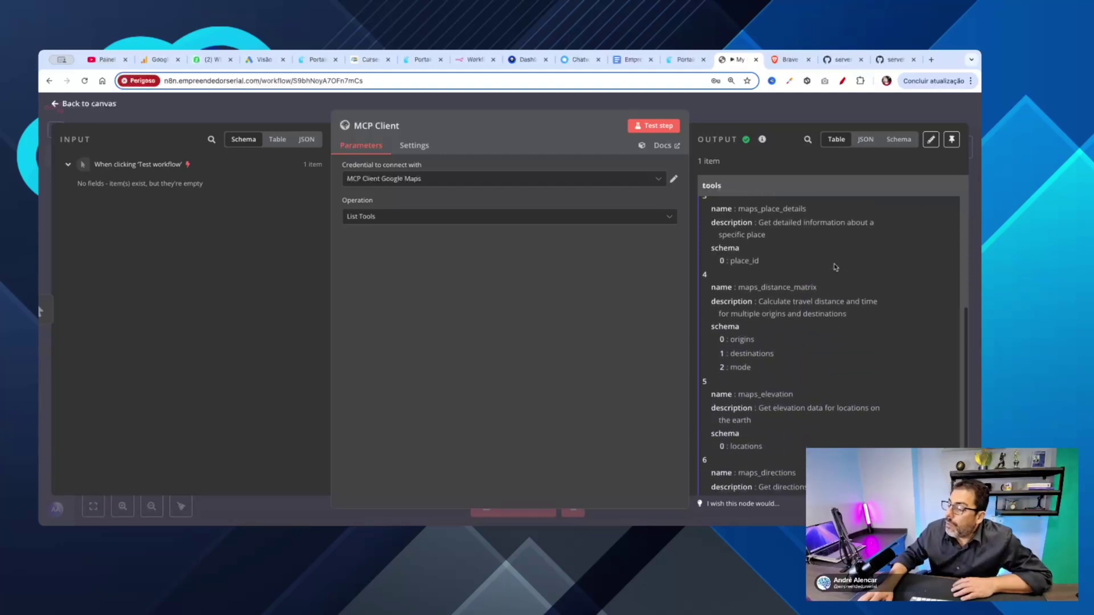
double_click(763, 287)
scroll(867, 293, down, 3)
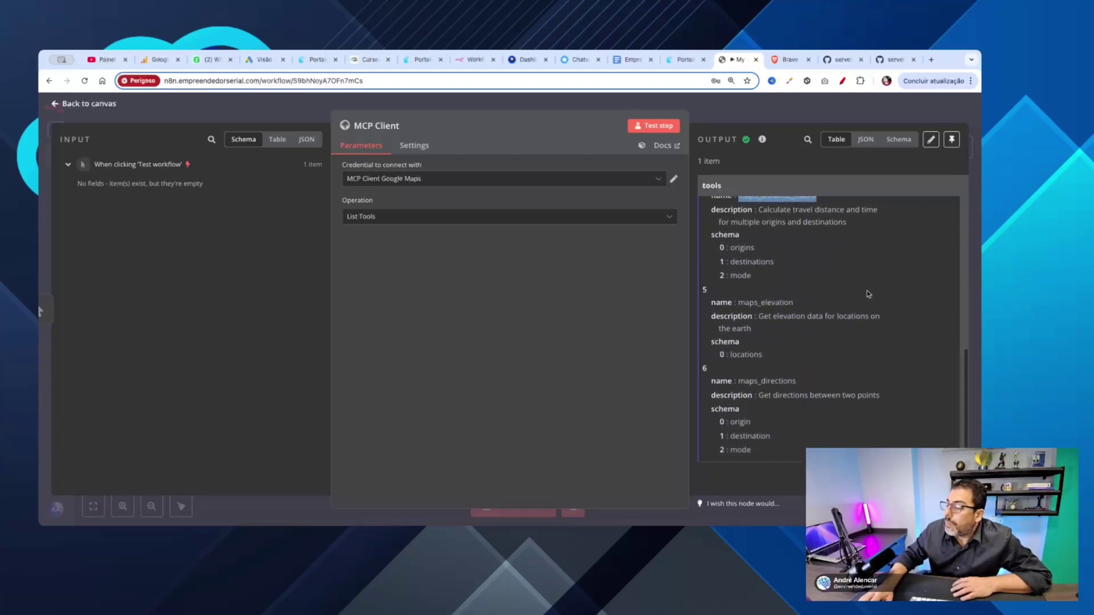
double_click(762, 303)
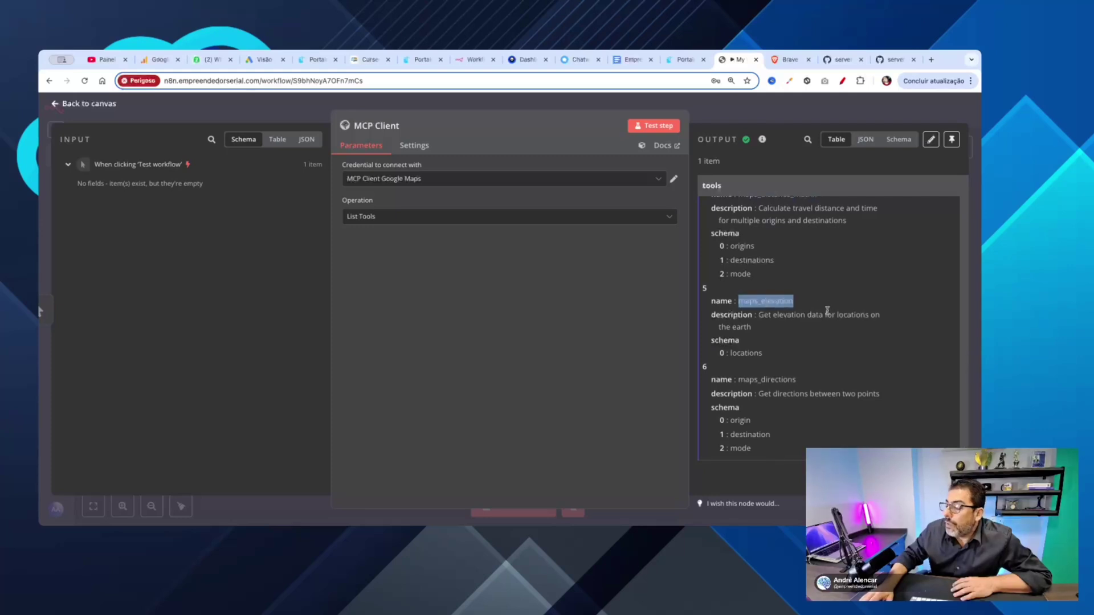
double_click(765, 381)
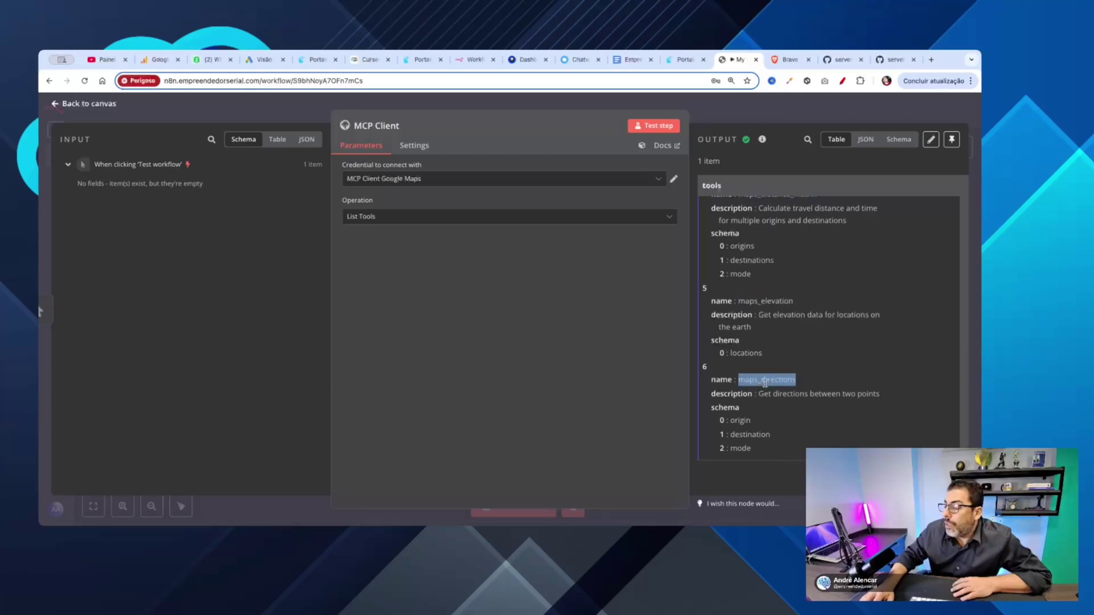
click(827, 369)
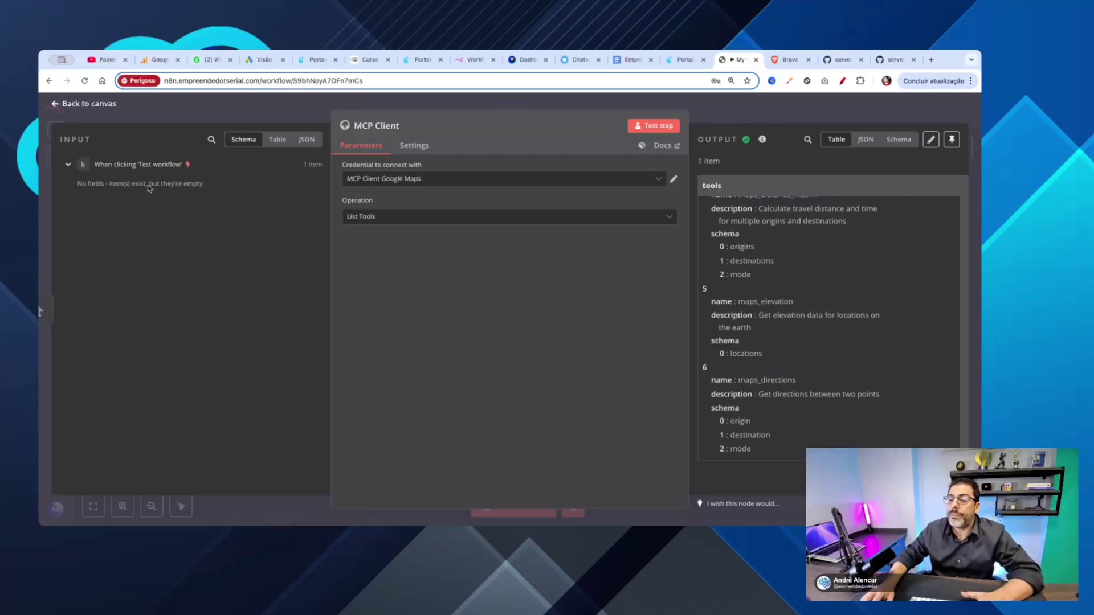
click(55, 104)
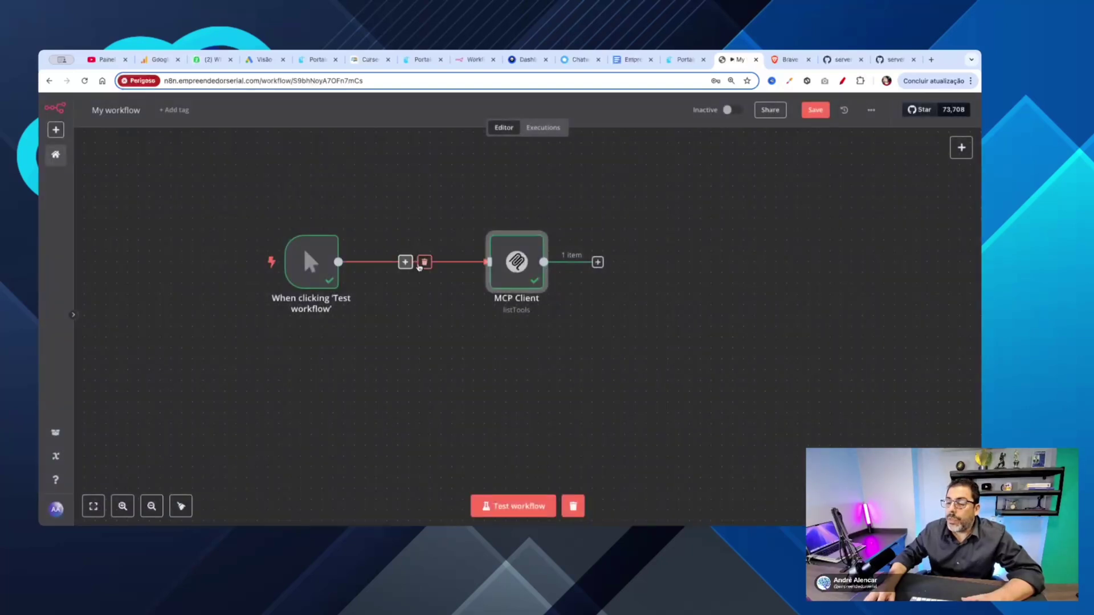
Step: Remove the trigger-to-MCP Client link and add an AI Agent node from Advanced AI
click(424, 263)
drag(517, 263, 549, 327)
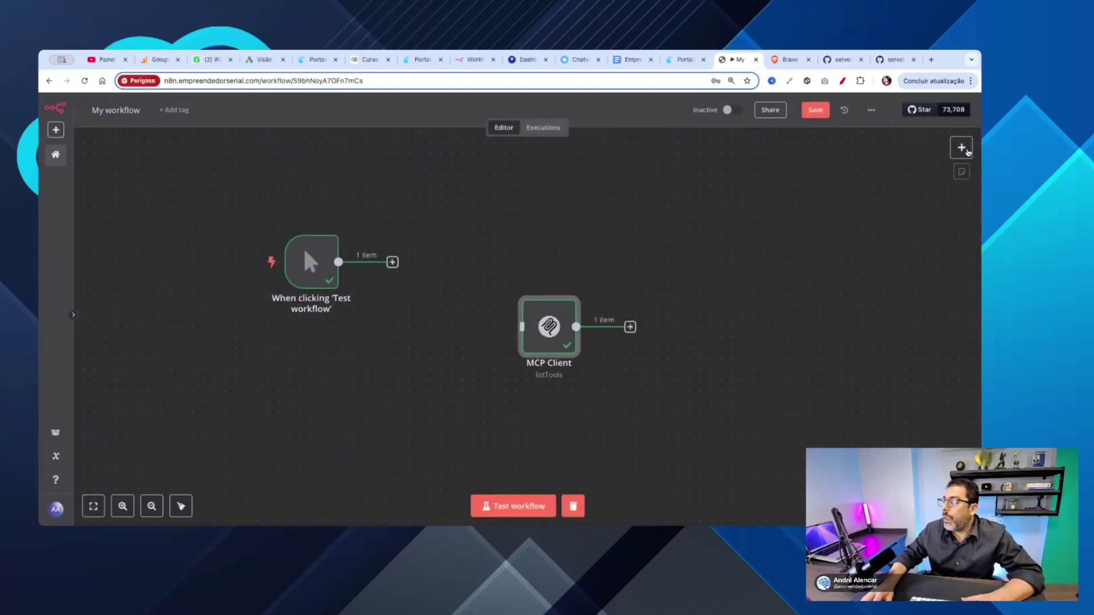
click(961, 147)
text(age)
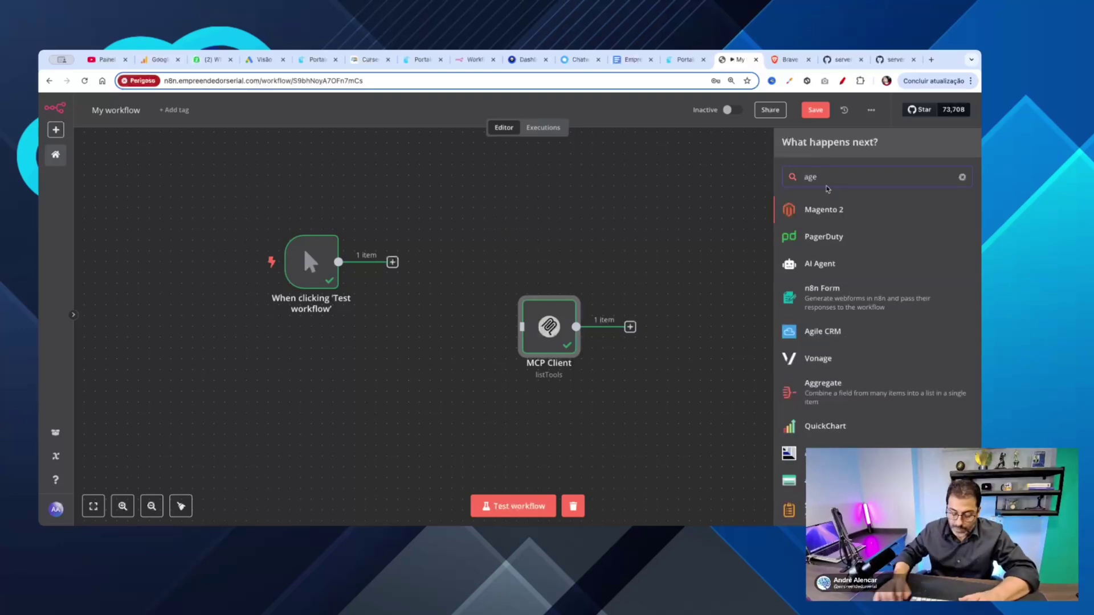
text(n)
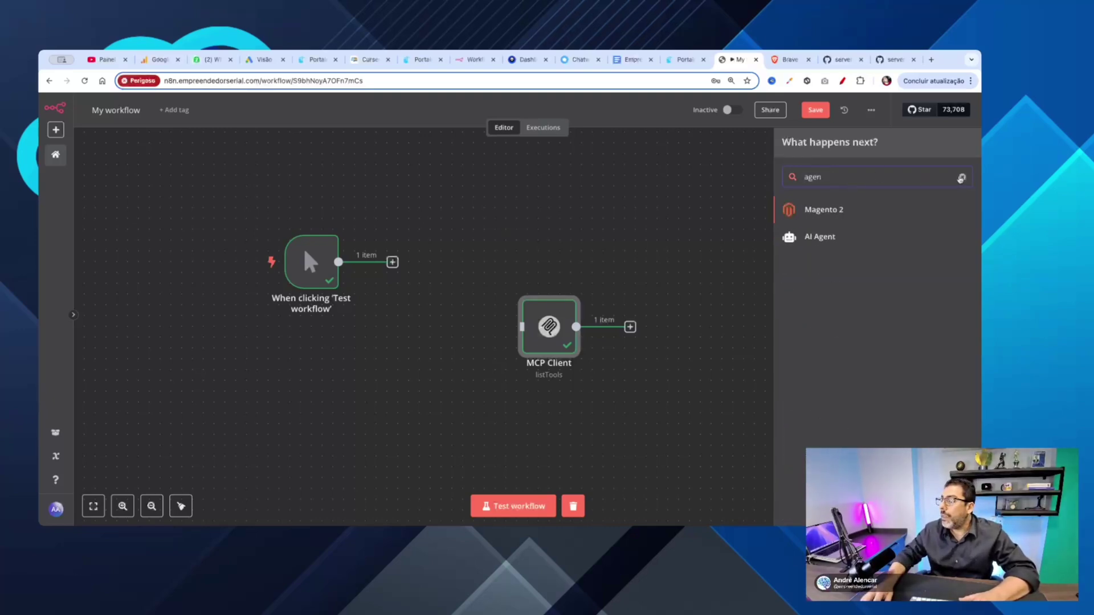
click(962, 177)
click(880, 215)
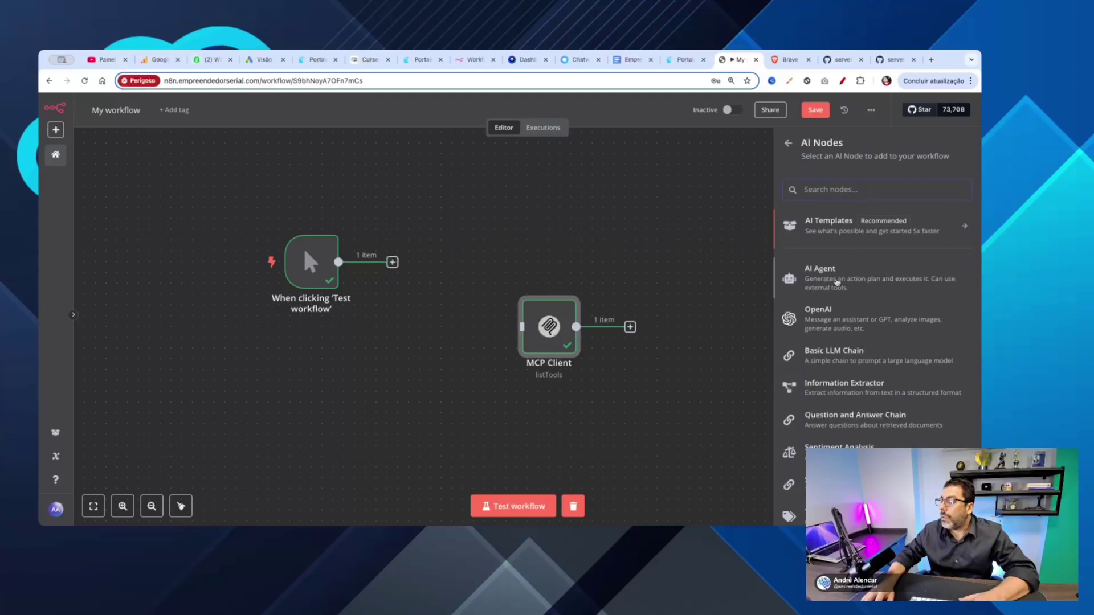
click(838, 279)
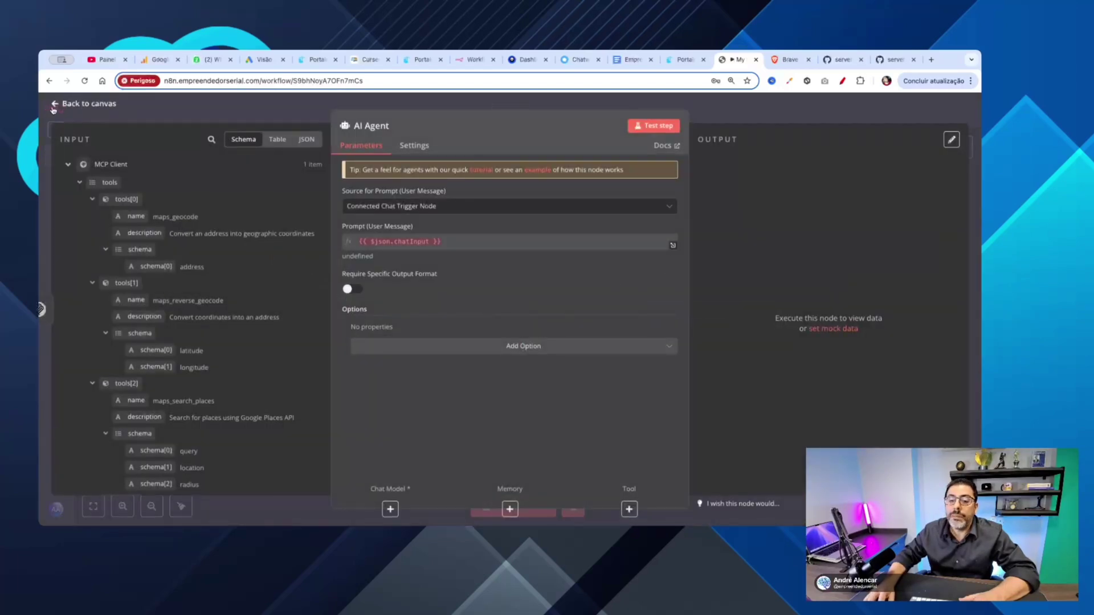
click(54, 105)
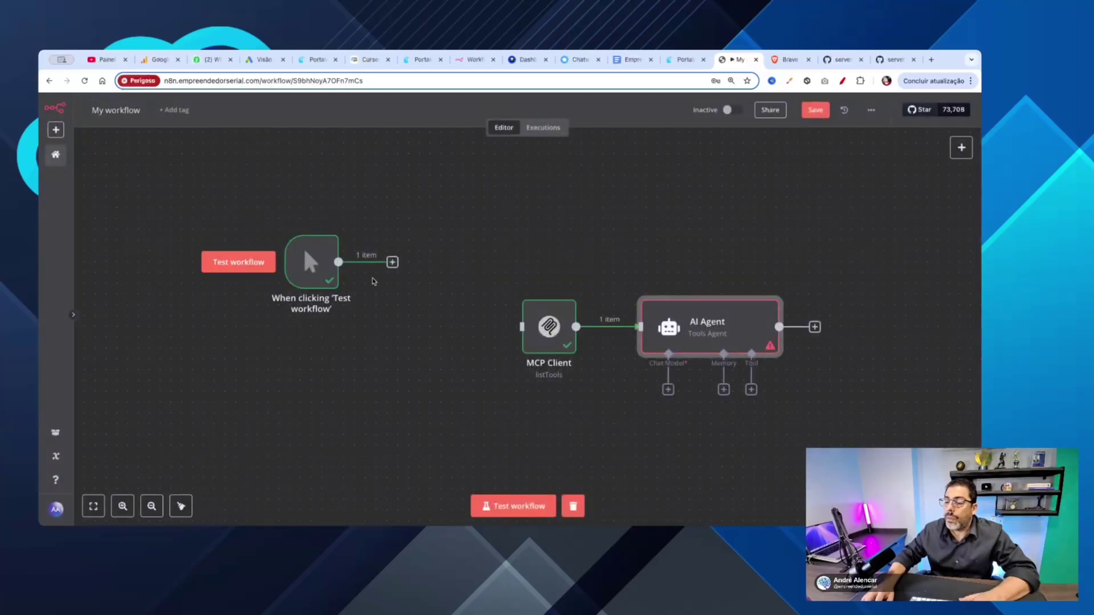
Step: Delete the manual trigger node and move the MCP Client and AI Agent up beside each other
mouse_move(323, 246)
click(317, 224)
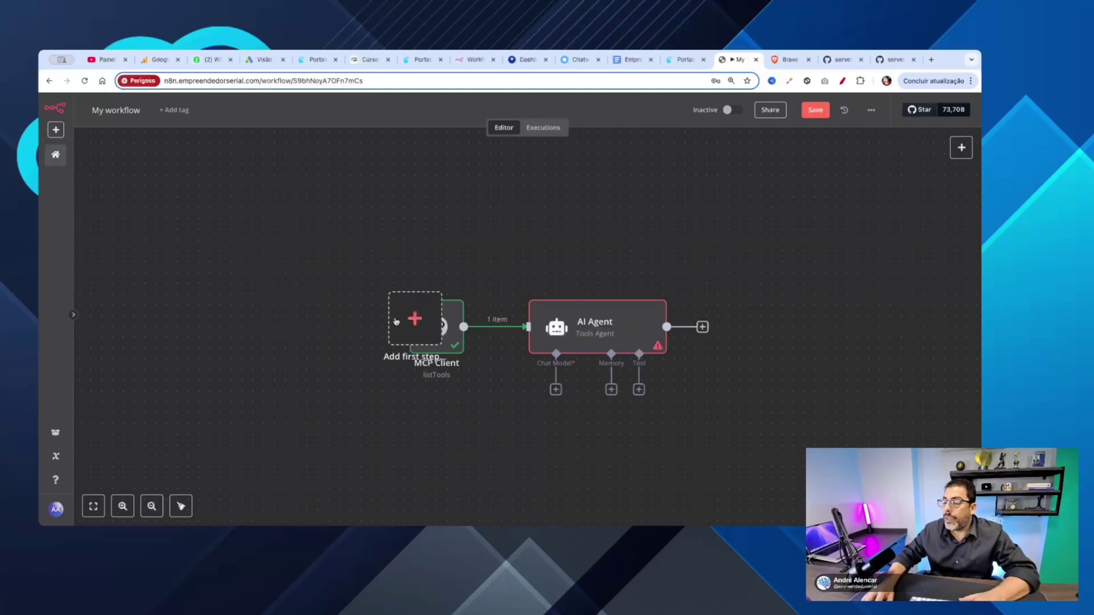
drag(451, 331, 310, 243)
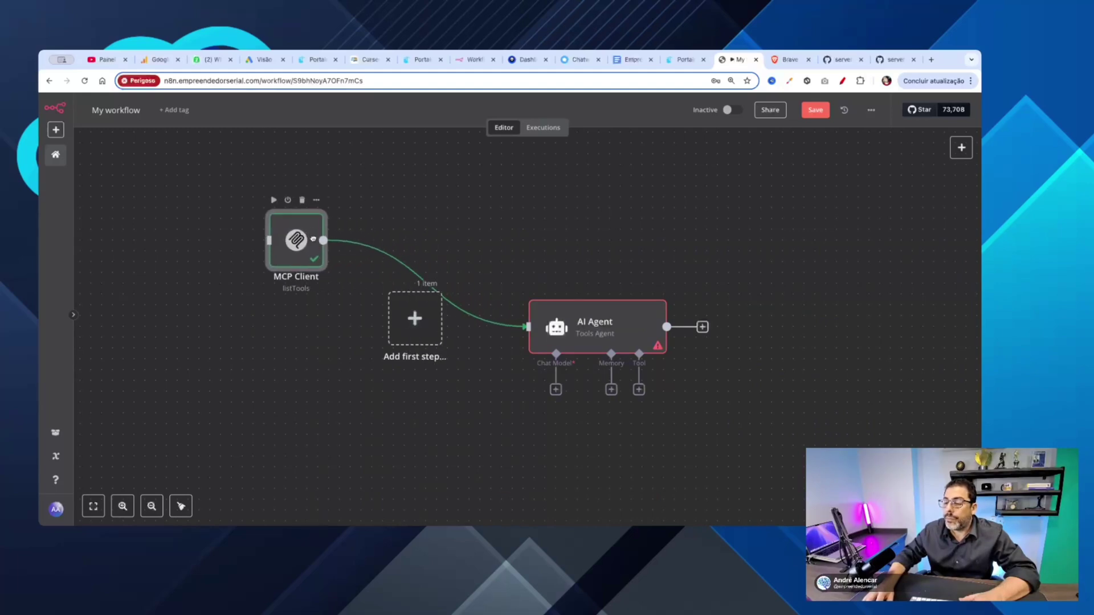
drag(590, 323, 539, 215)
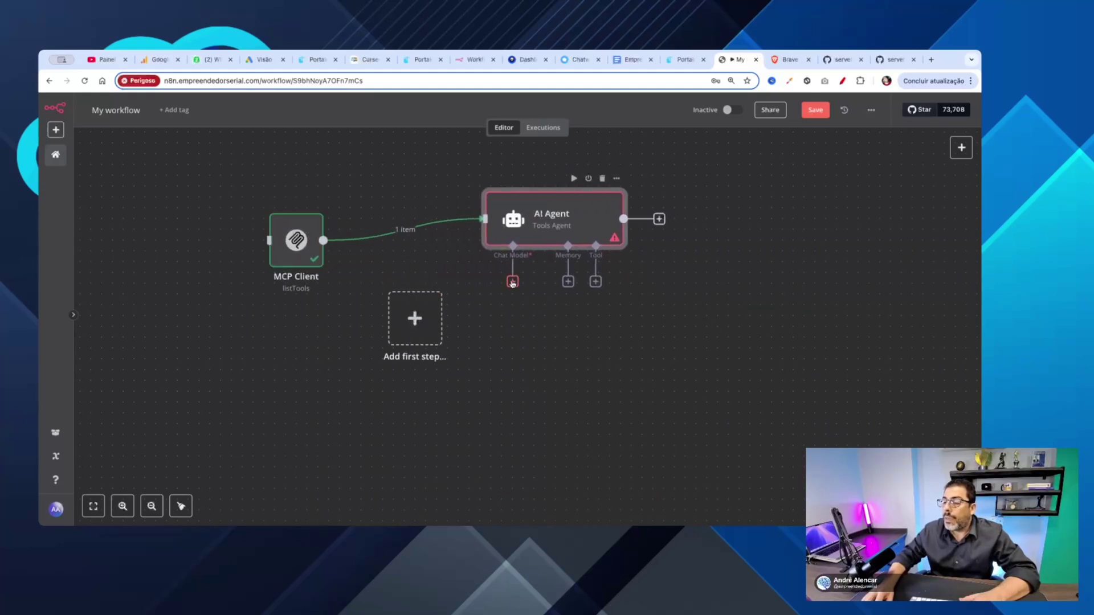
Step: Attach an OpenAI Chat Model and a Simple Memory to the AI Agent
click(512, 282)
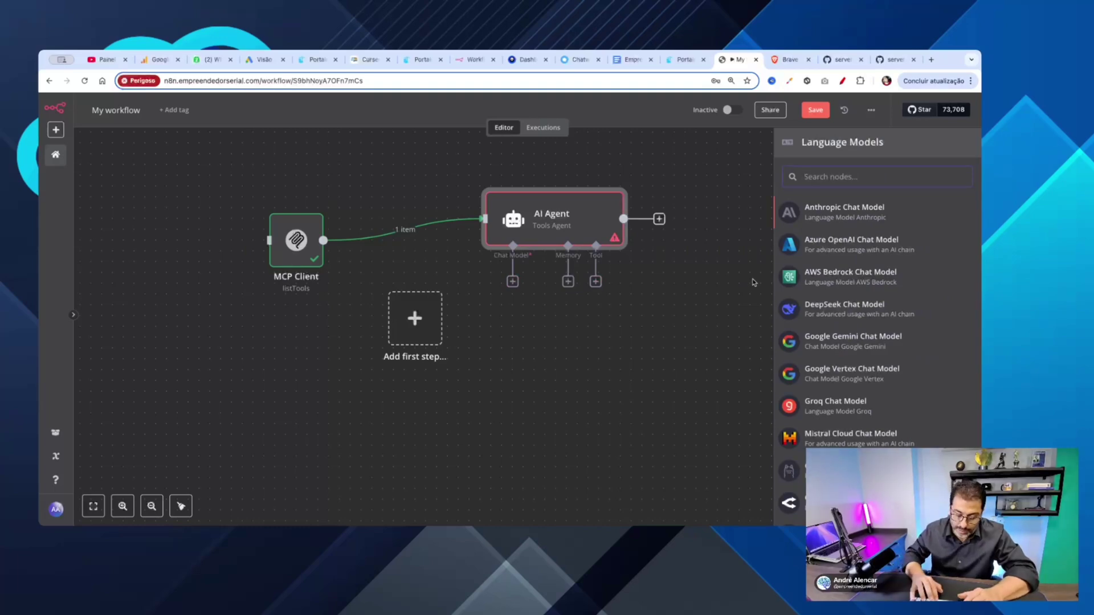
text(op)
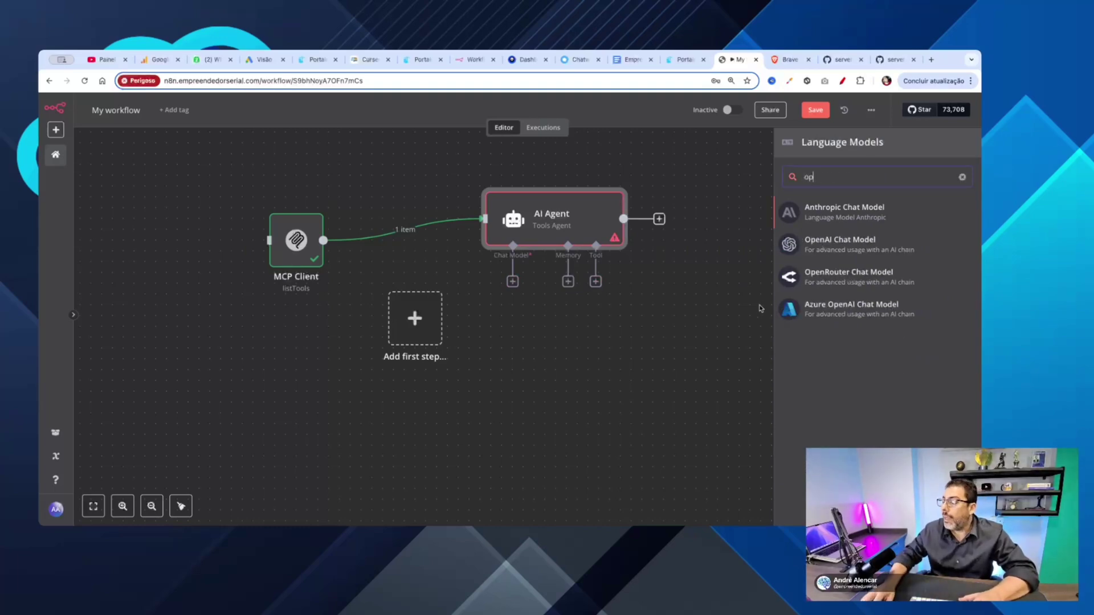
click(823, 245)
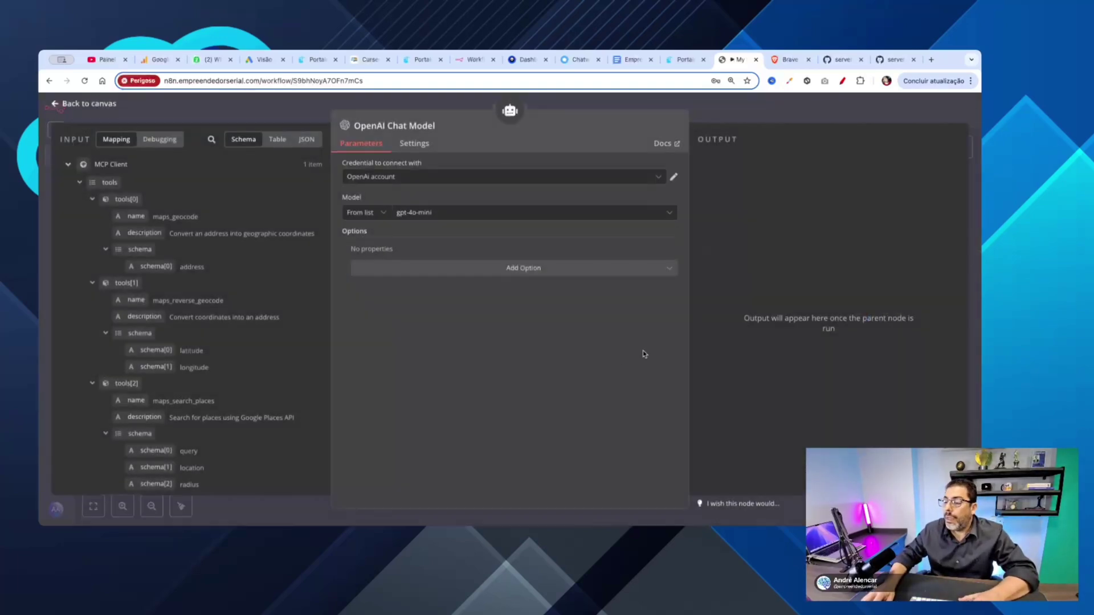
click(62, 108)
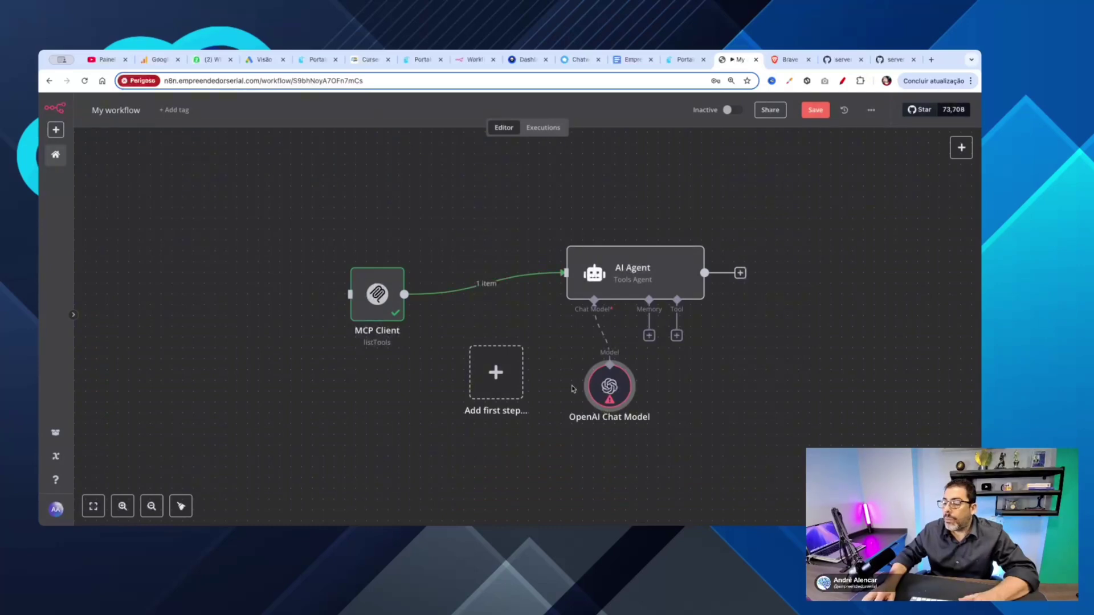
click(649, 336)
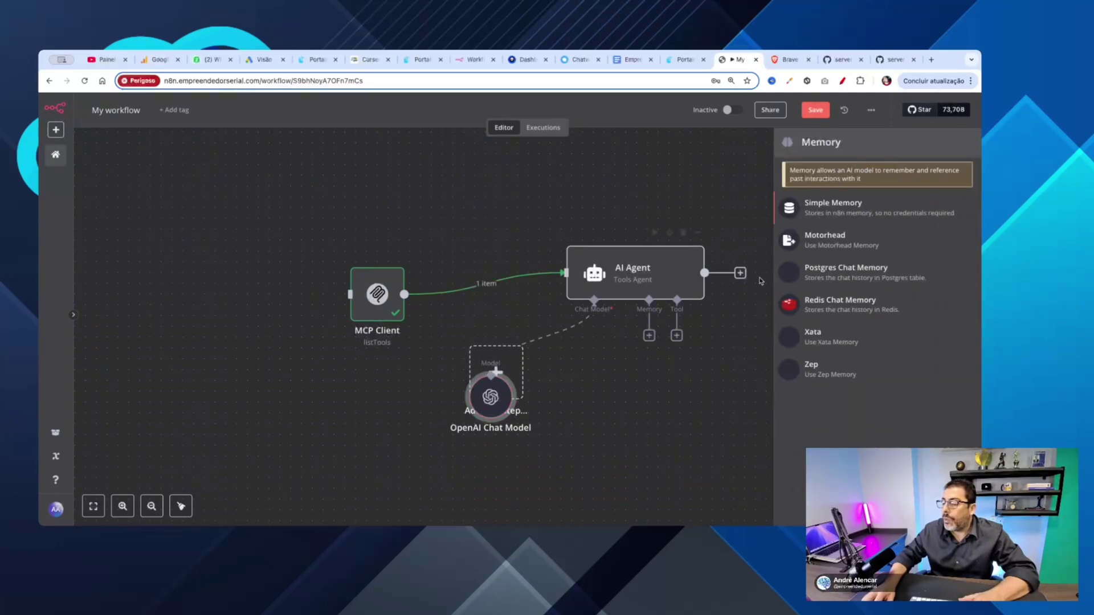
click(825, 213)
click(57, 106)
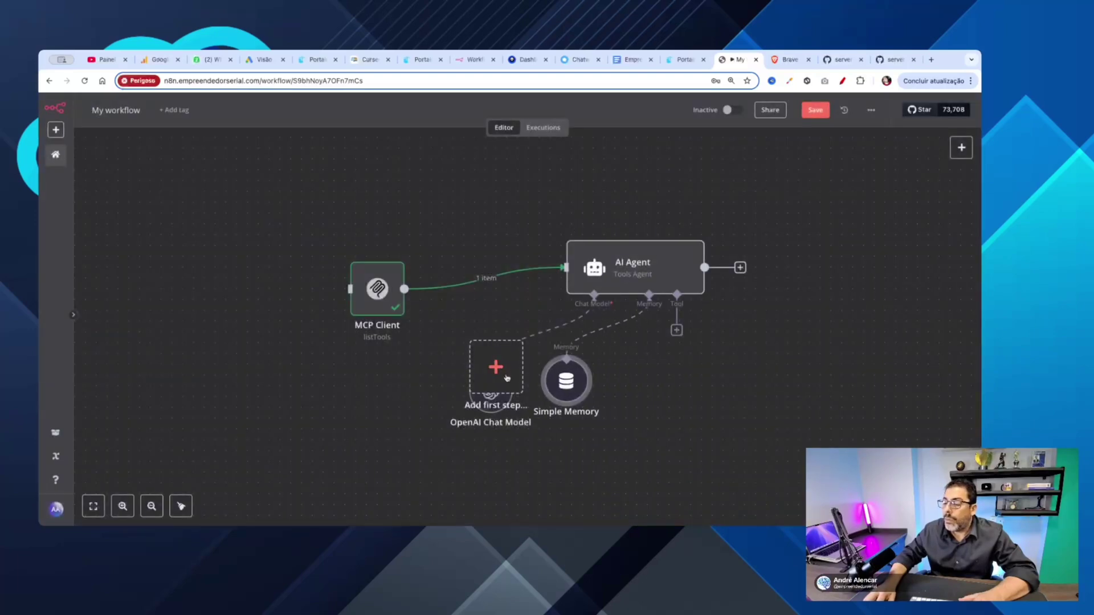
Step: Rearrange the AI Agent, placeholder, Simple Memory and MCP Client nodes so none overlap
drag(595, 277, 553, 255)
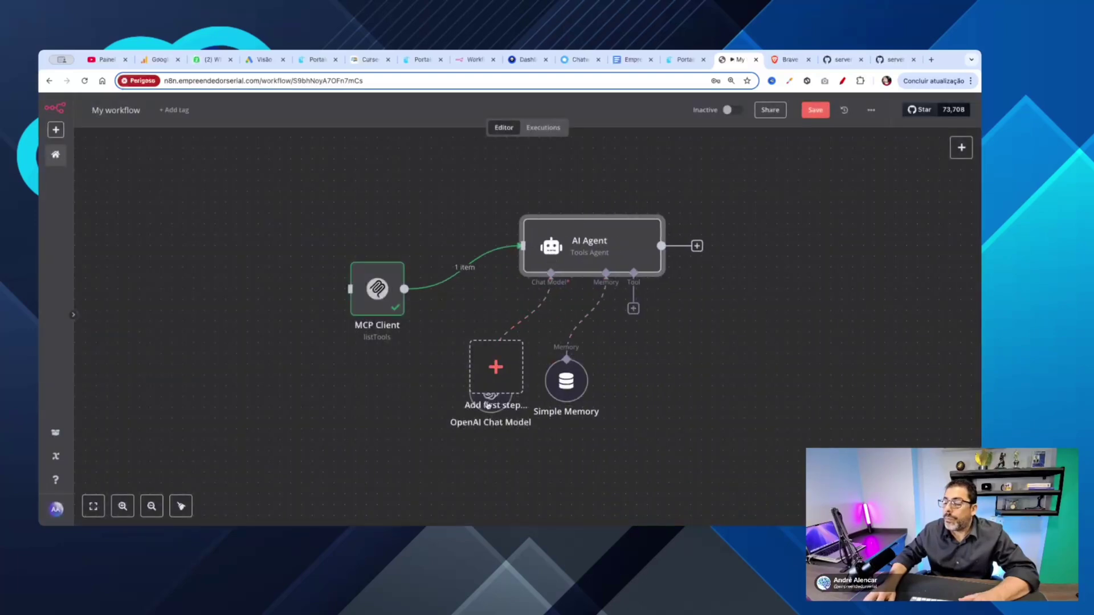
drag(482, 403, 277, 425)
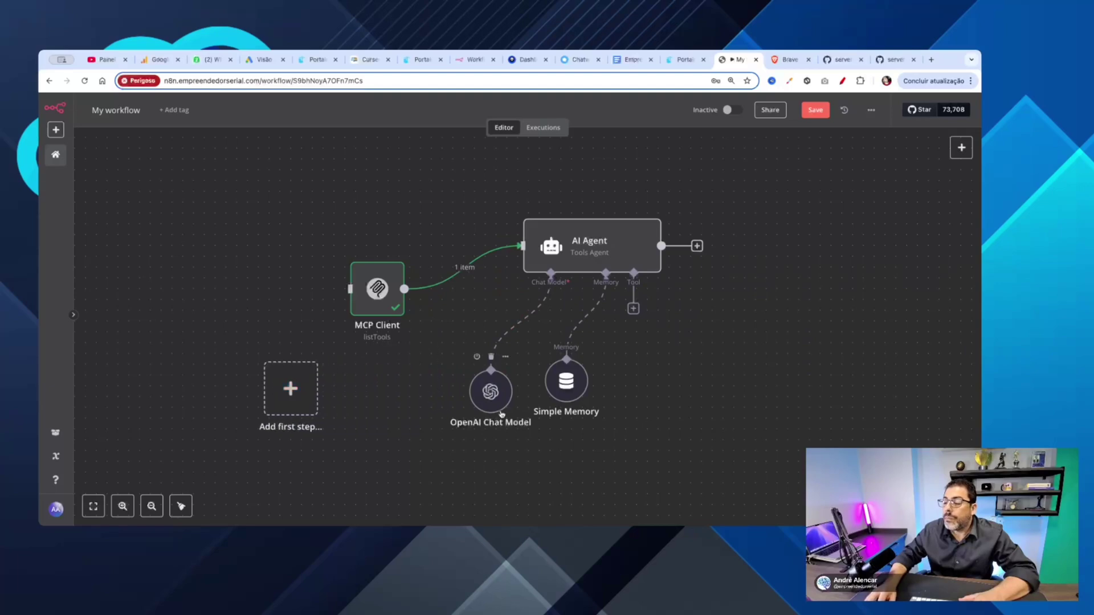
click(571, 256)
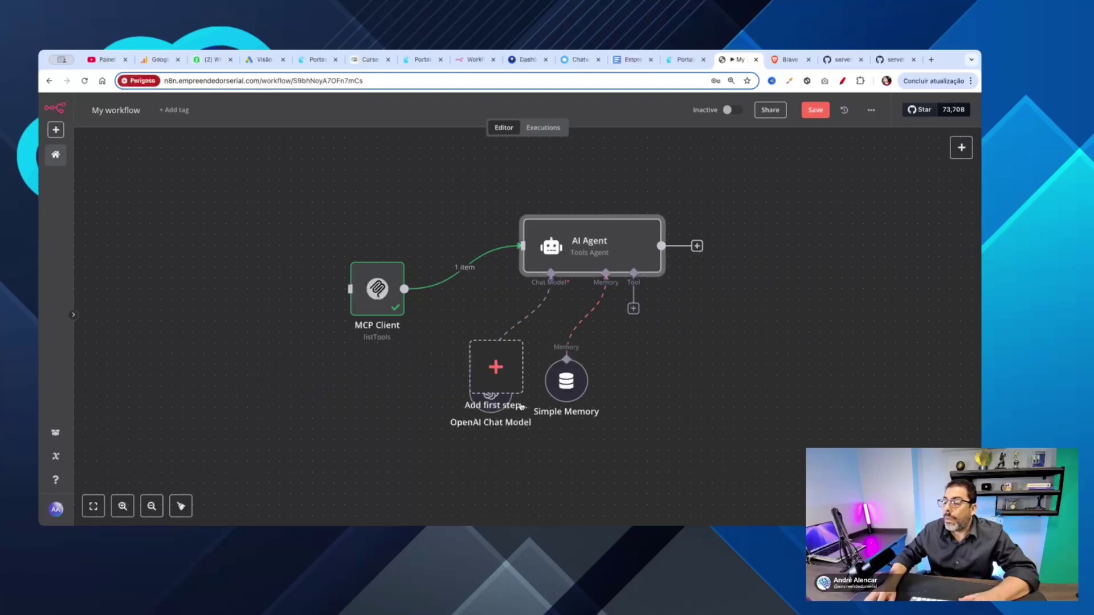
drag(485, 375, 376, 374)
drag(562, 390, 585, 389)
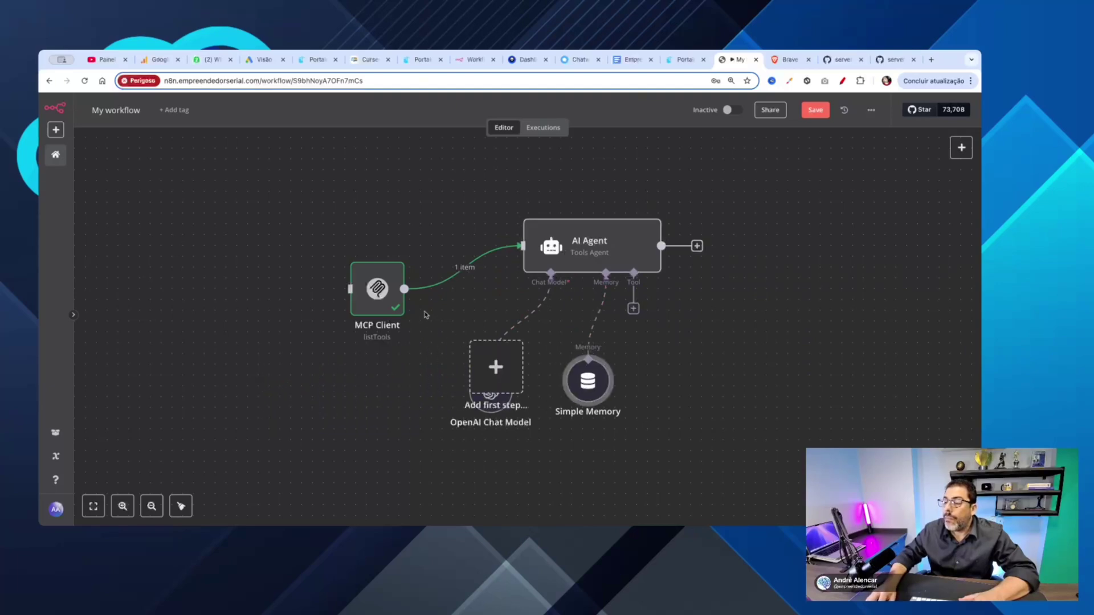
drag(379, 289, 357, 267)
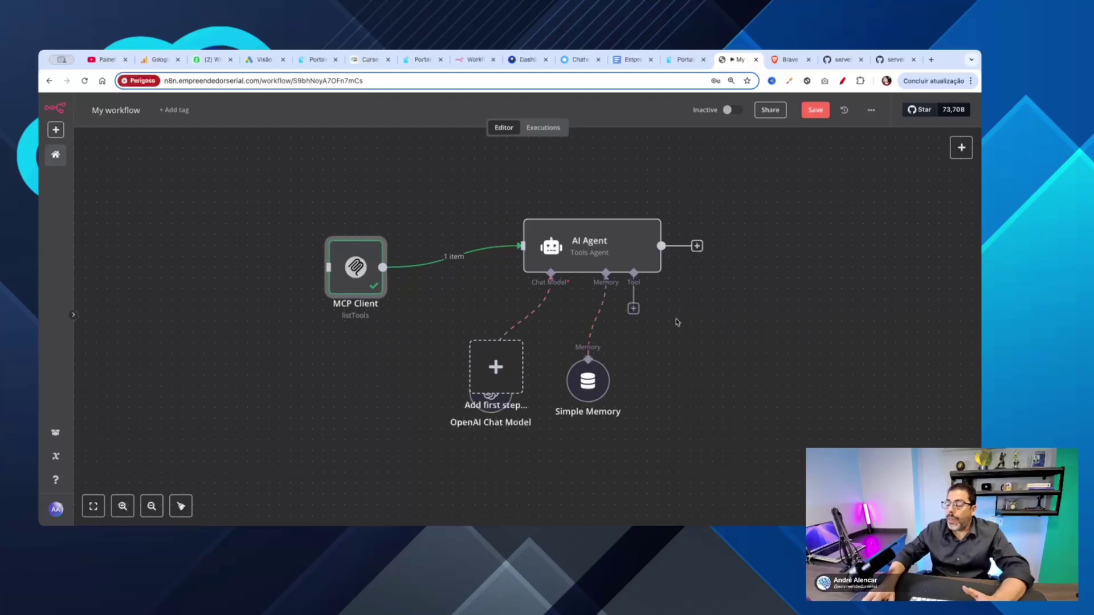
Step: Attach an MCP Client Tool to the AI Agent and rename it 'MCP Client - Lista'
click(634, 309)
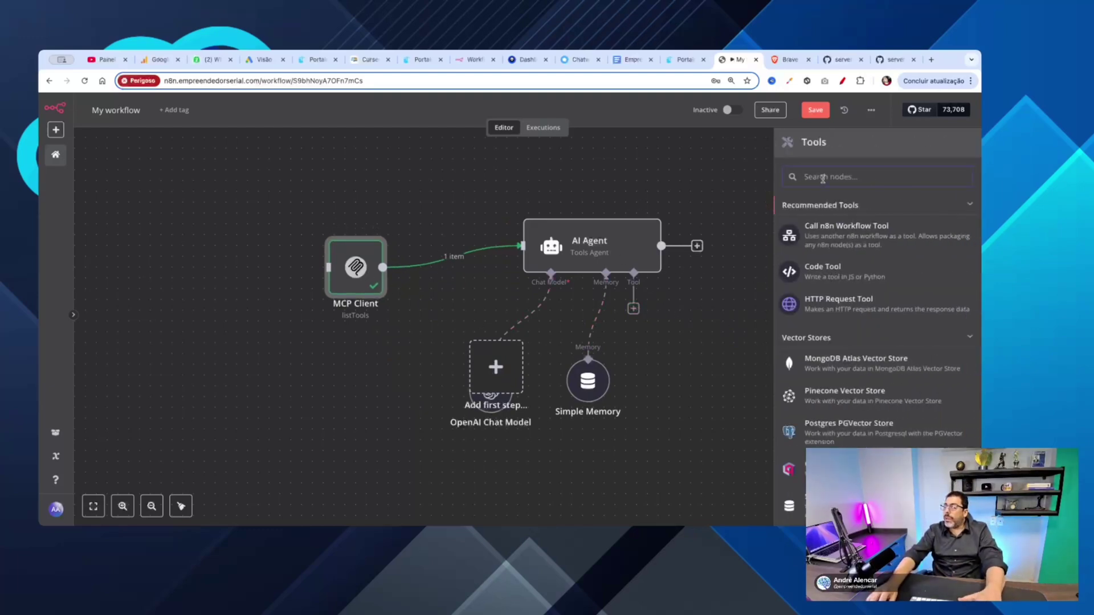
text(mcp)
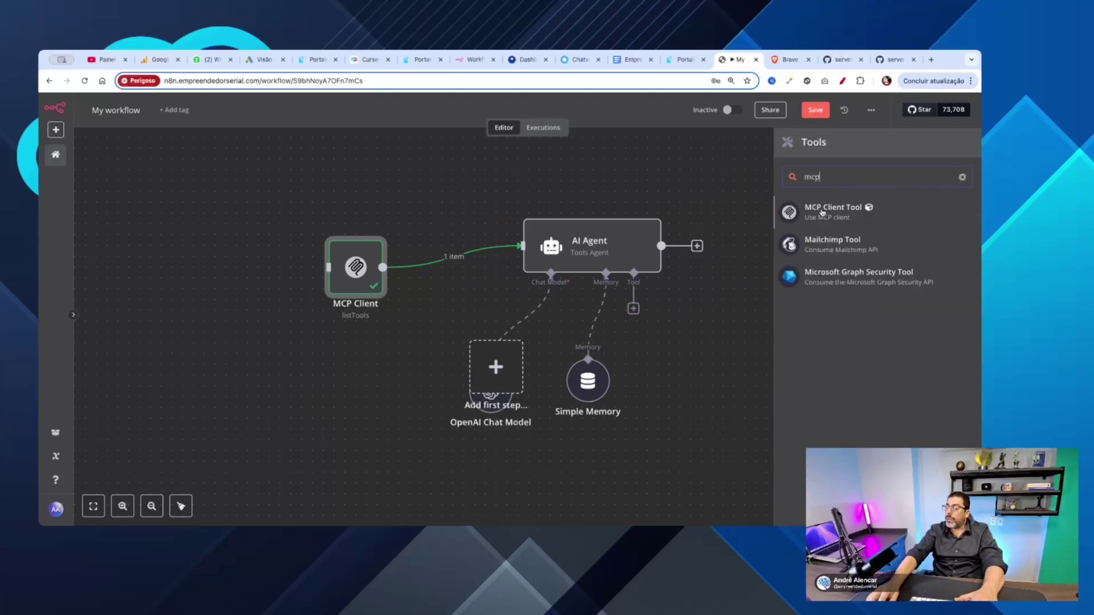
click(824, 212)
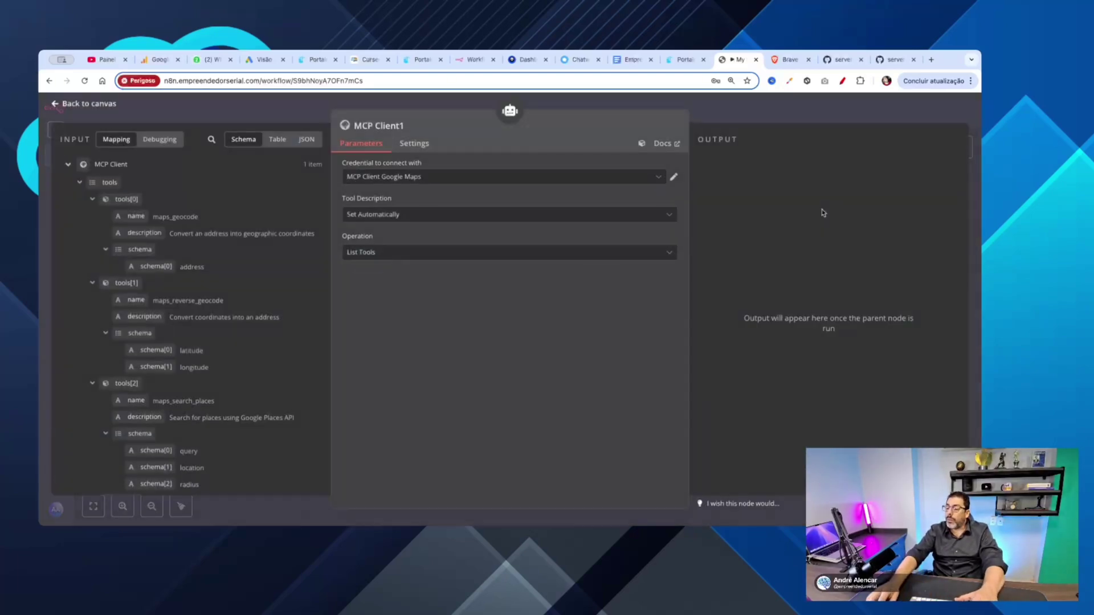
click(407, 127)
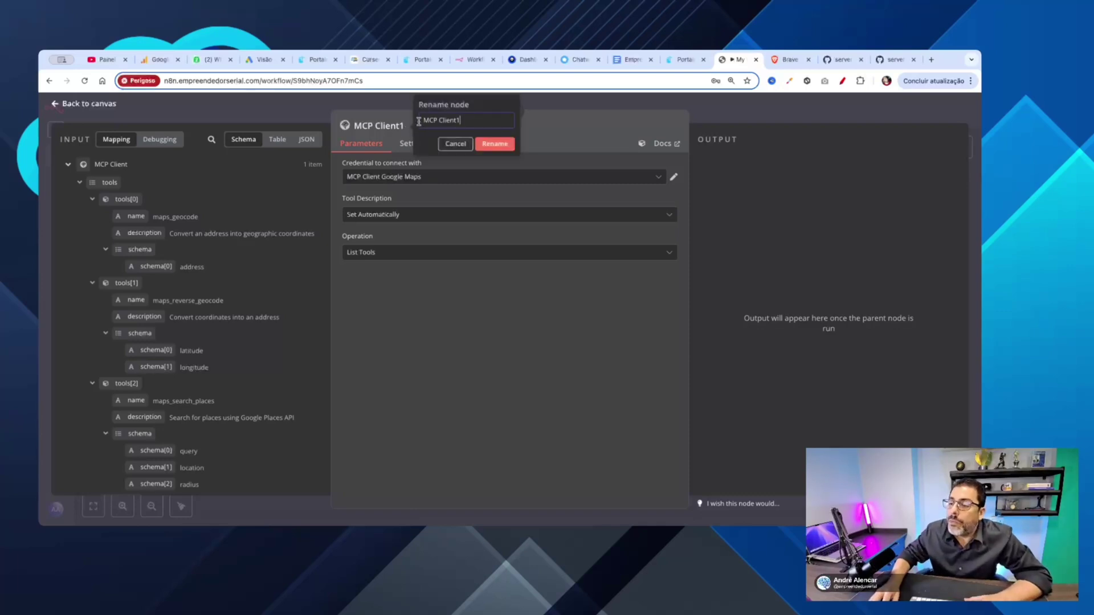
key(BackSpace)
text(- lIST)
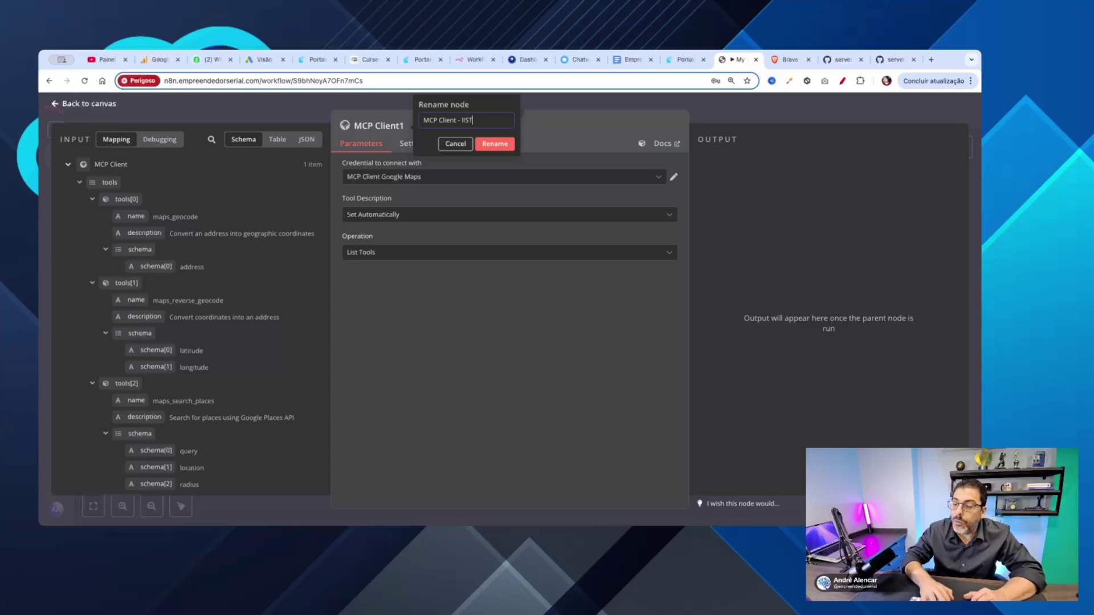
key(BackSpace)
key(BackSpace)
key(BackSpace)
key(BackSpace)
text(Li)
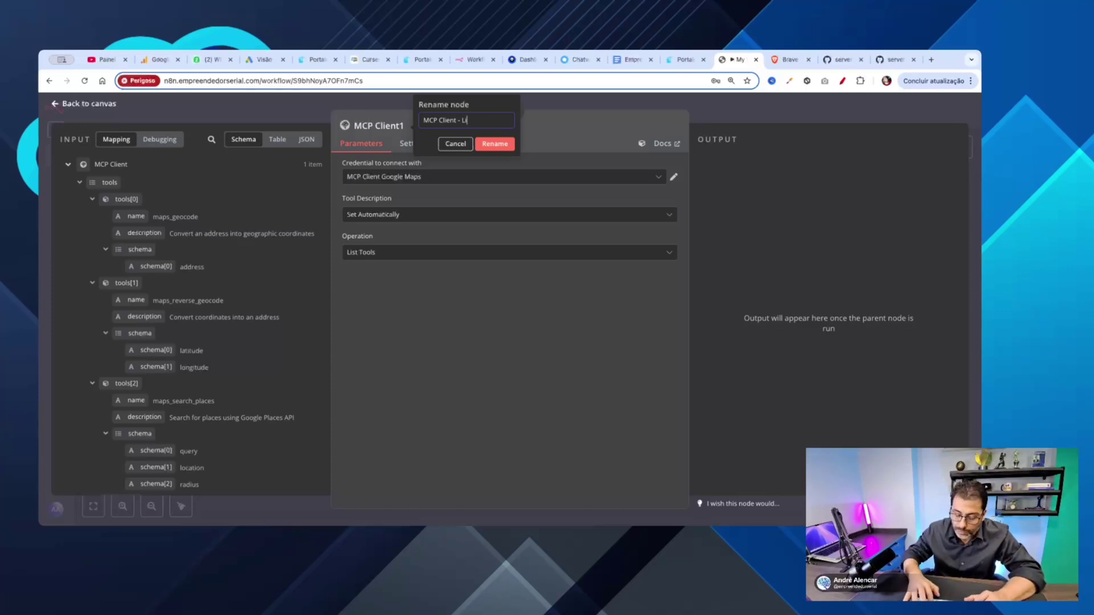
text(sta)
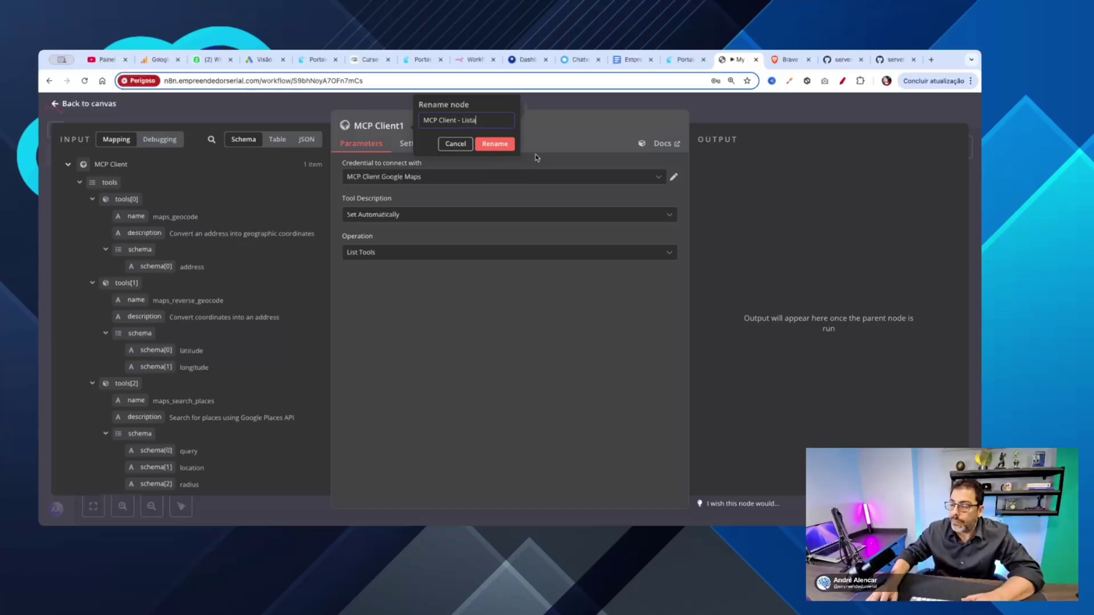
click(493, 143)
Step: Keep the 'MCP Client Google Maps' credential on the node and go back to the canvas
click(390, 177)
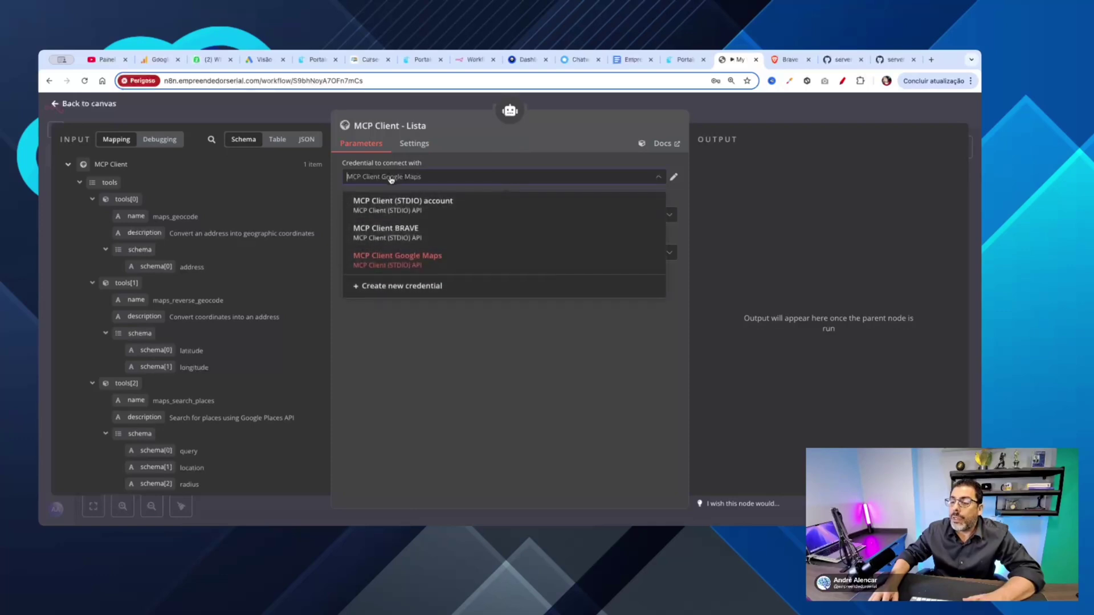
click(391, 263)
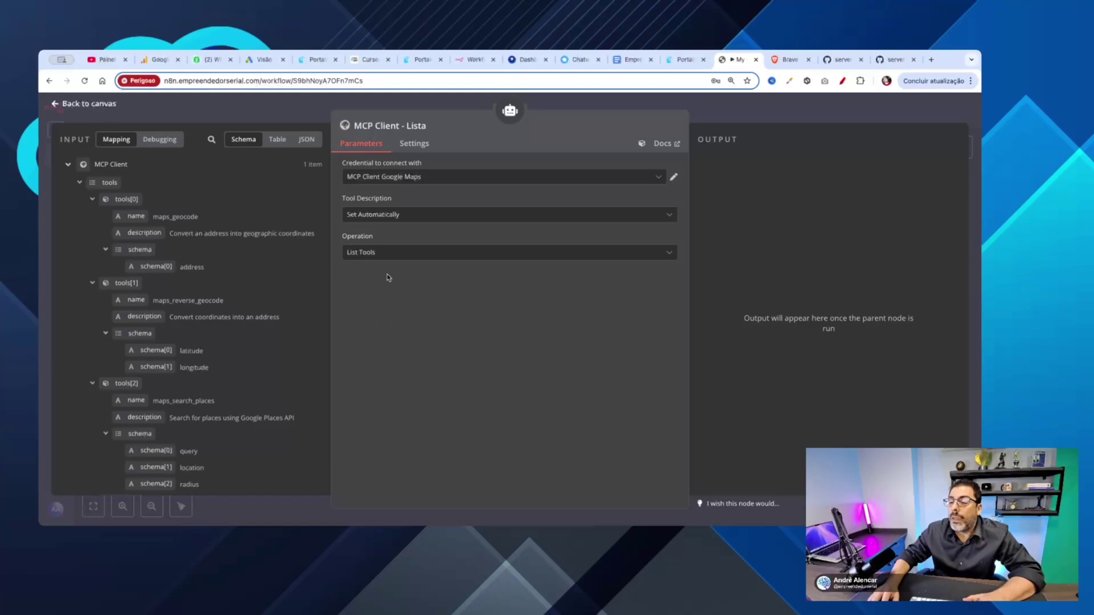
click(58, 104)
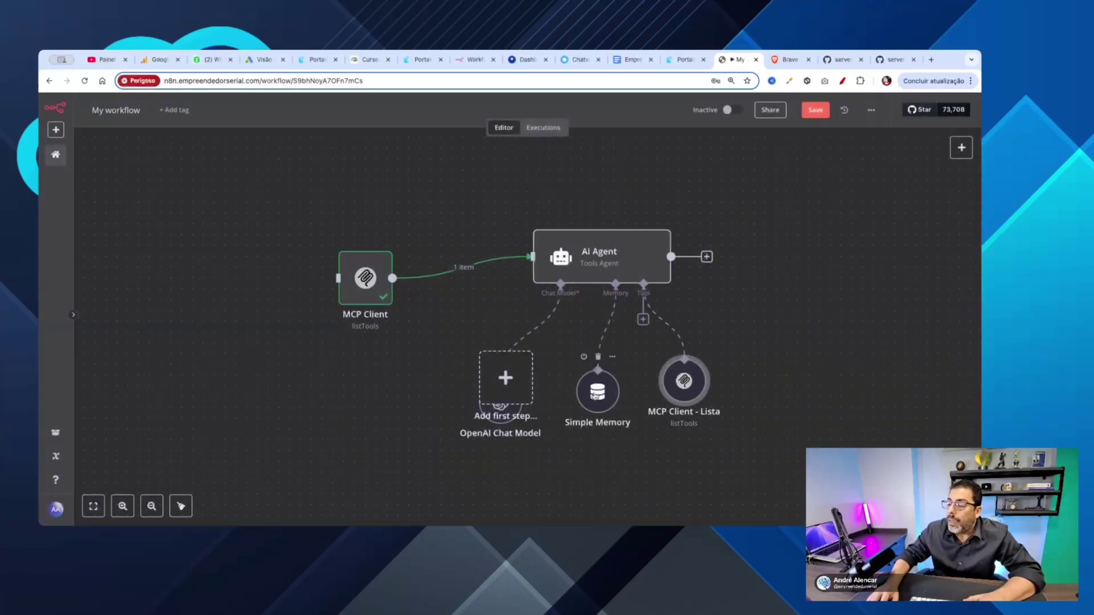
Step: Nudge the AI Agent and MCP Client nodes up and to the left
drag(597, 392, 586, 392)
drag(601, 260, 580, 228)
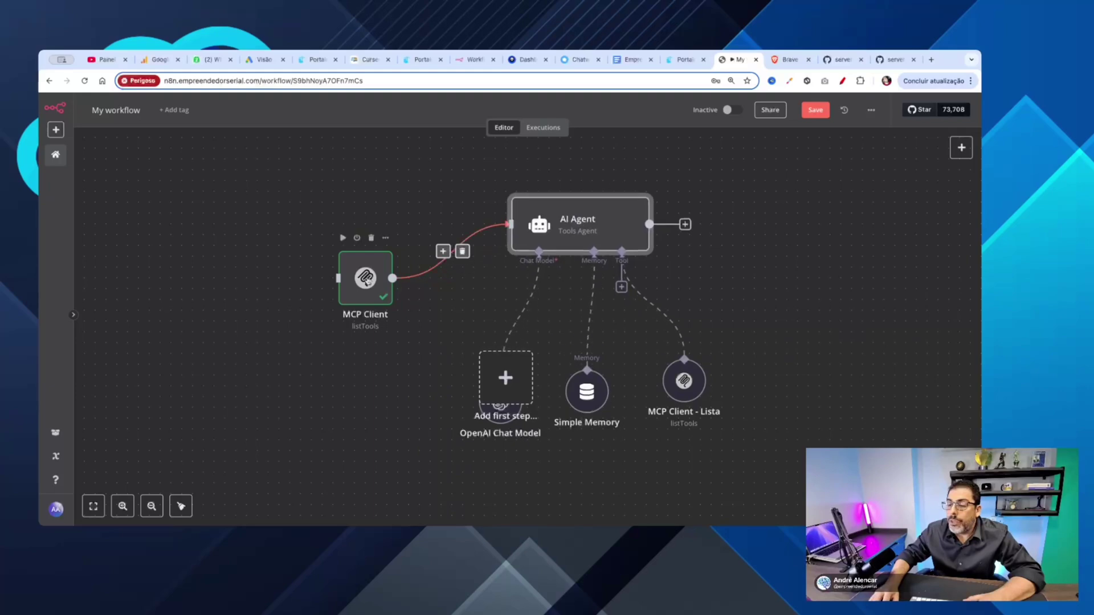
drag(365, 274, 355, 252)
Step: Rename the workflow from 'My workflow' to 'aula-001' and save it
click(127, 116)
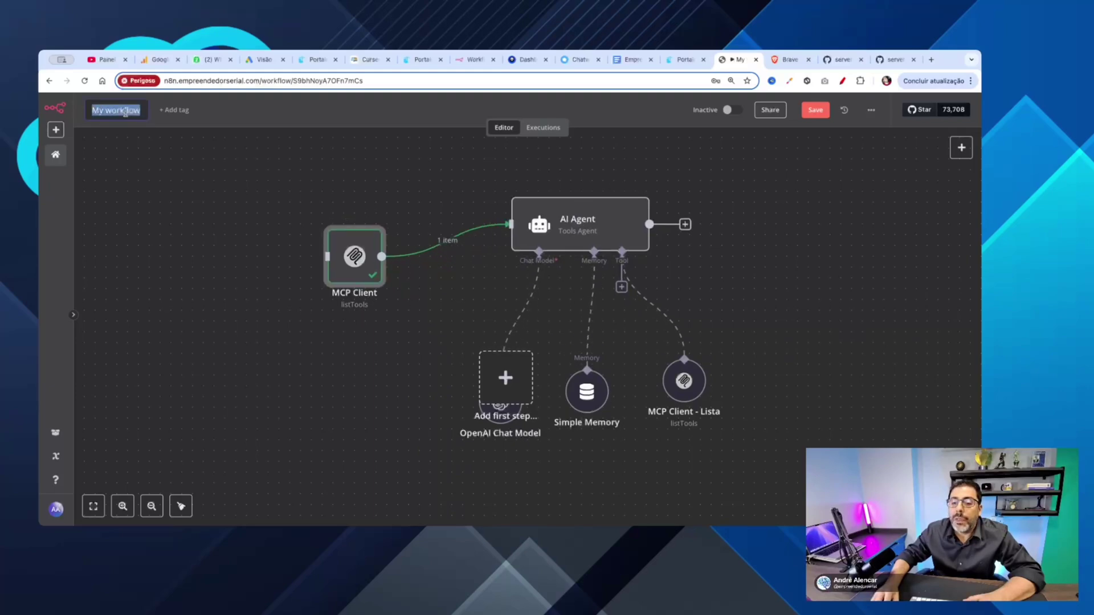
text(aula)
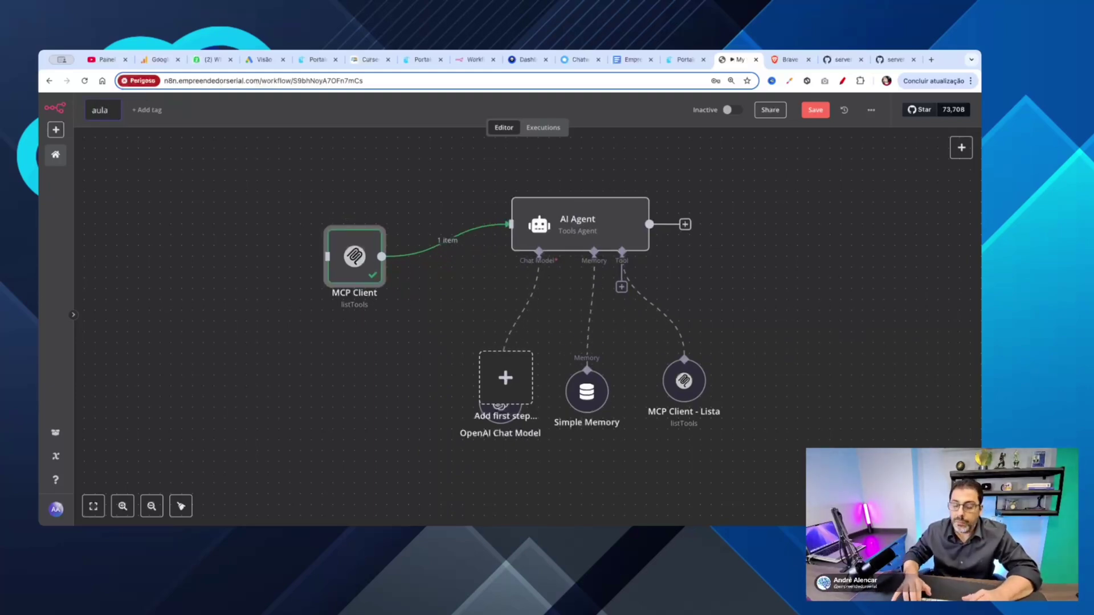
text(-001)
key(Return)
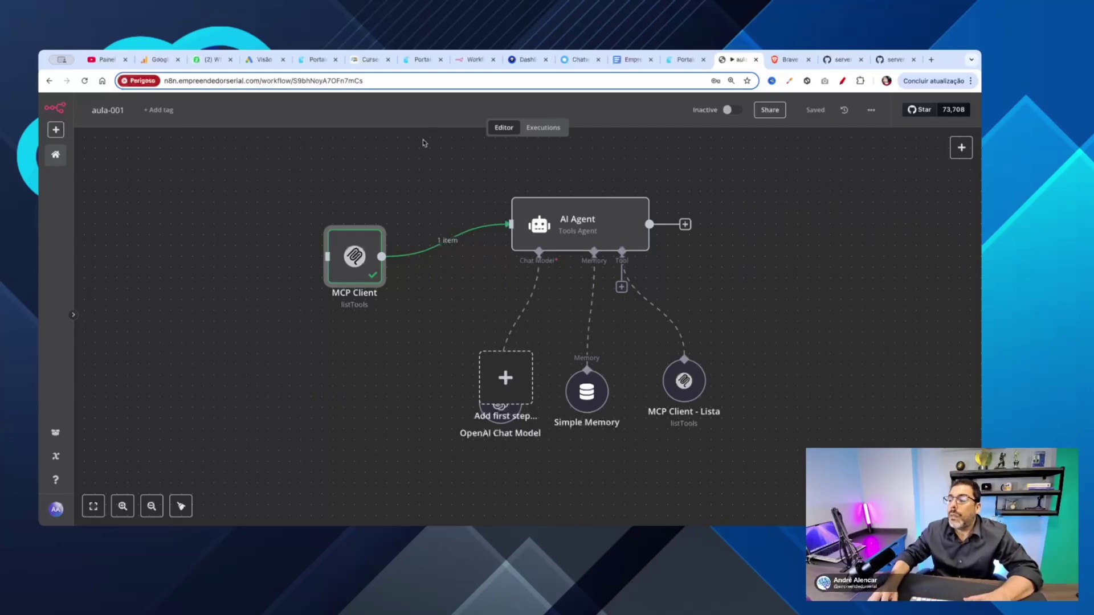
click(834, 295)
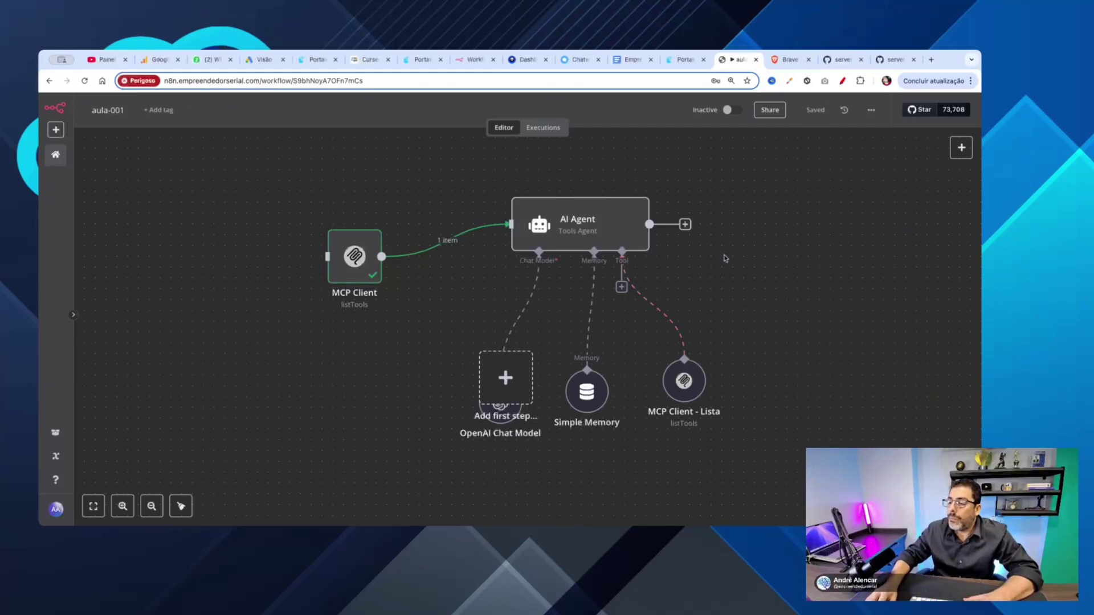
Step: Raise the AI Agent and pull OpenAI Chat Model, Simple Memory and MCP Client - Lista up beneath it
drag(556, 228, 557, 207)
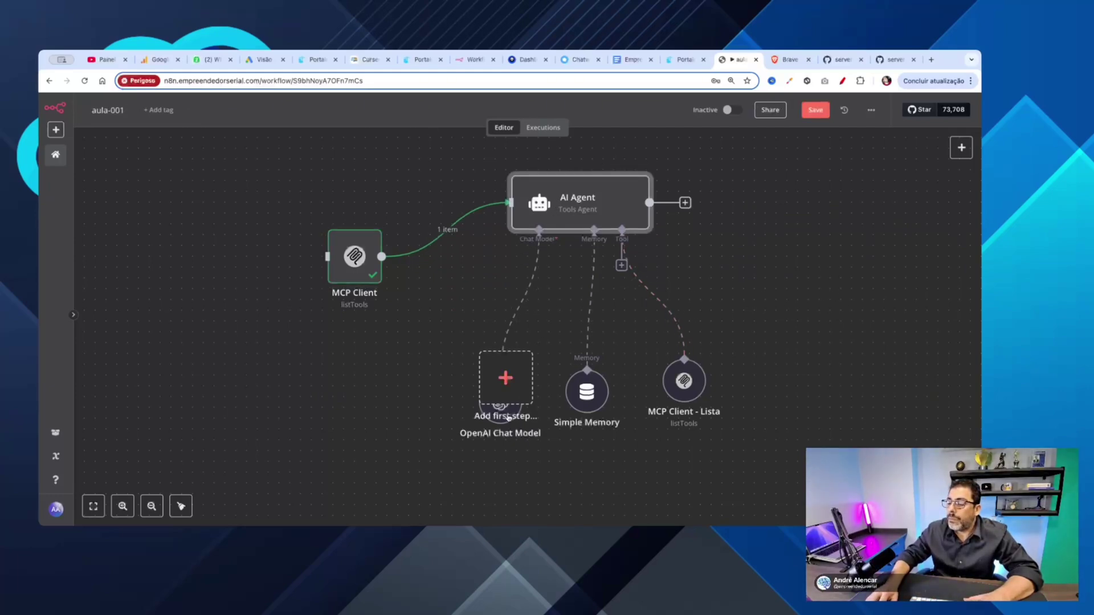
drag(489, 401, 435, 281)
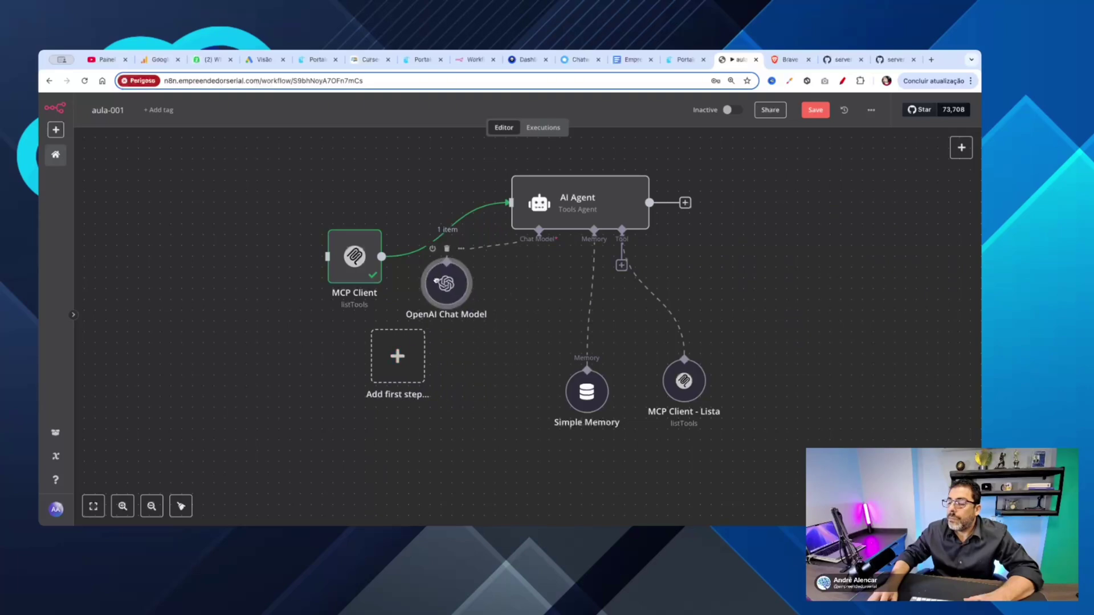
drag(590, 393, 568, 318)
drag(684, 379, 673, 335)
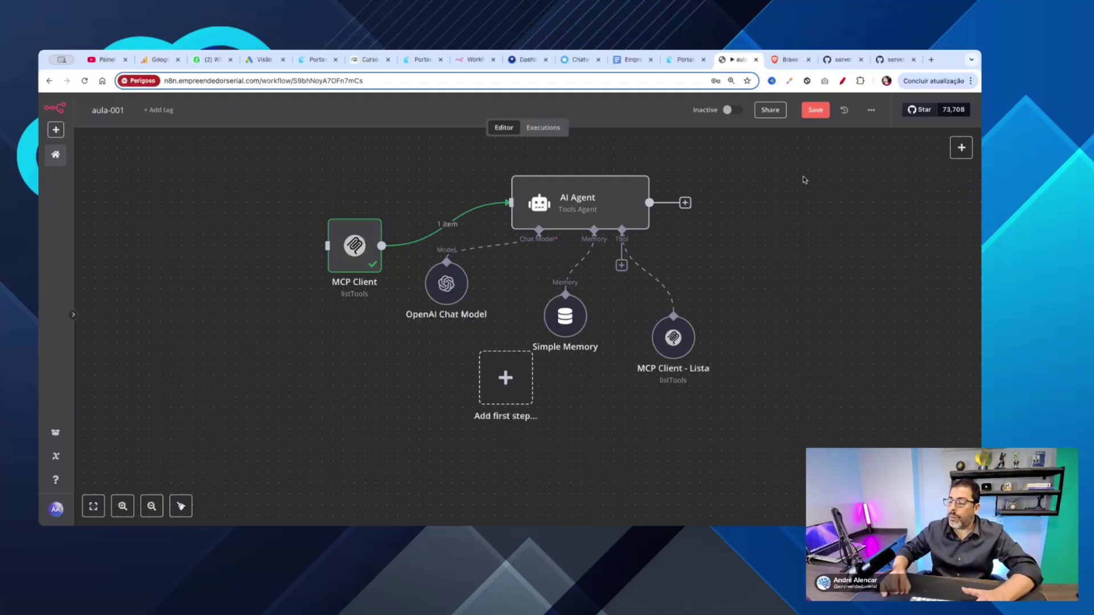
drag(667, 346, 644, 343)
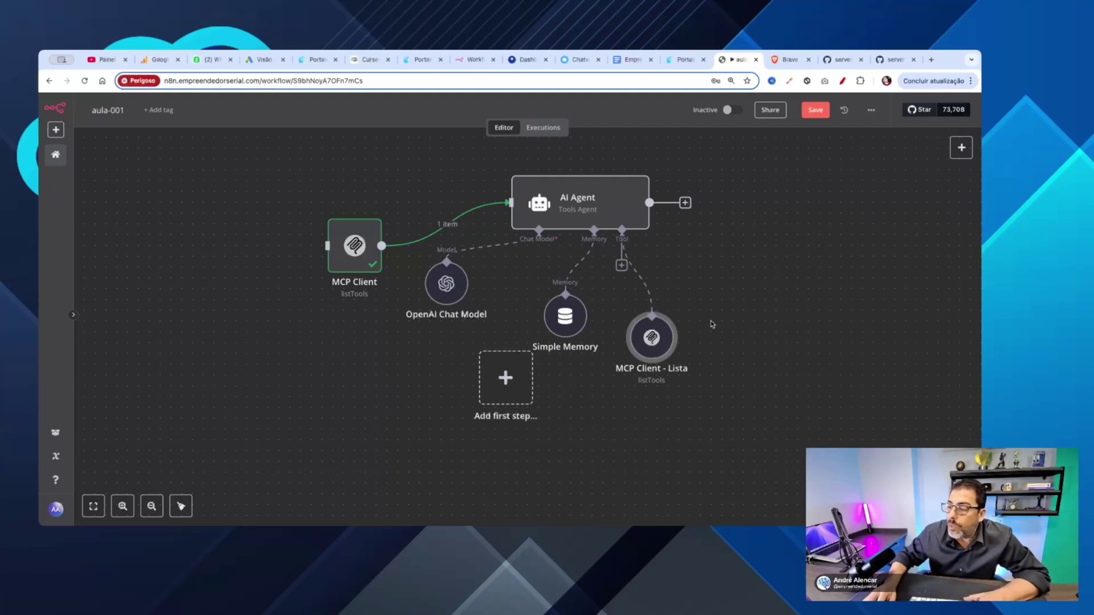
Step: Add a second MCP Client Tool to the AI Agent and start retyping its name as 'MCP Client -'
click(622, 265)
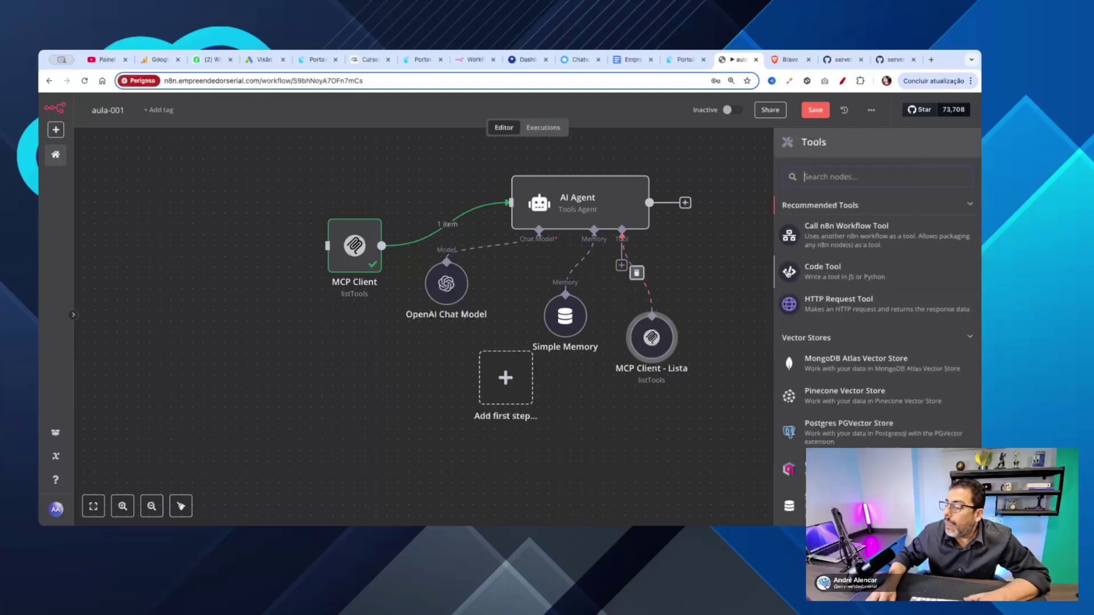
text(m)
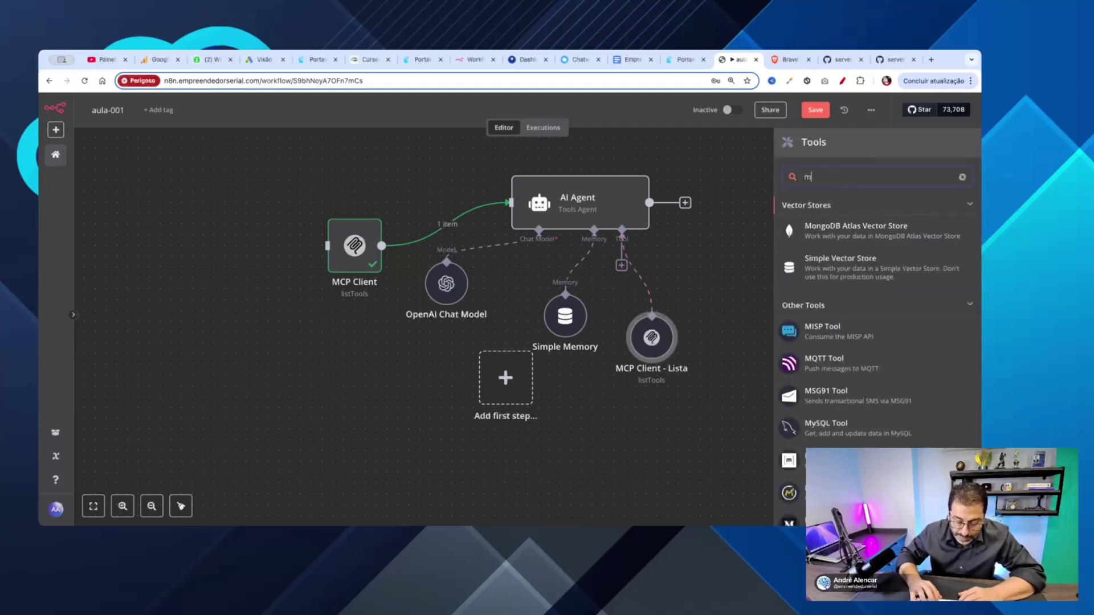
text(c)
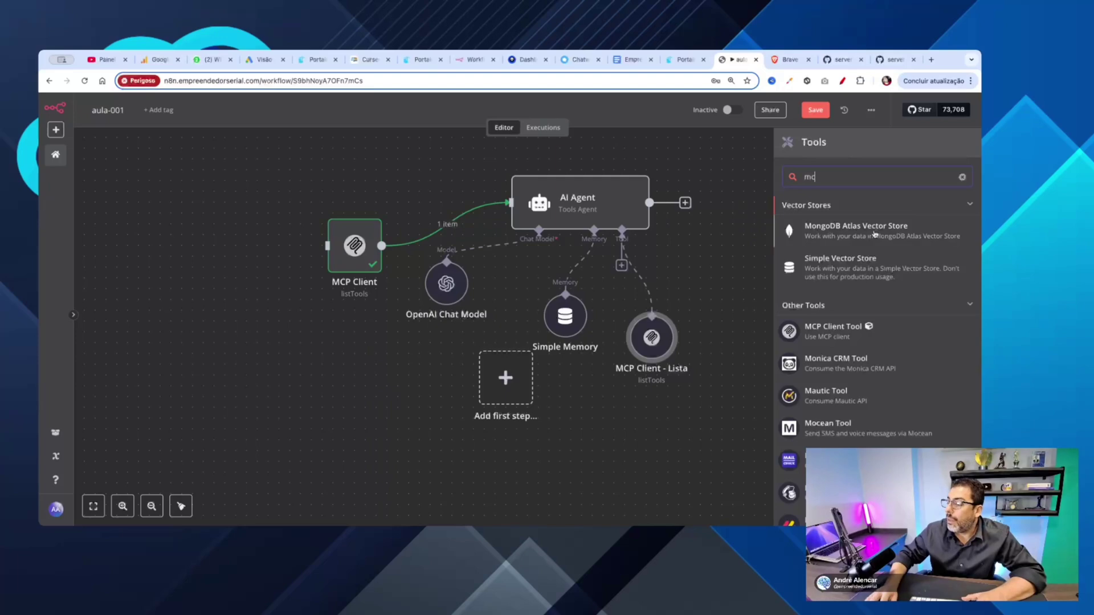
click(835, 329)
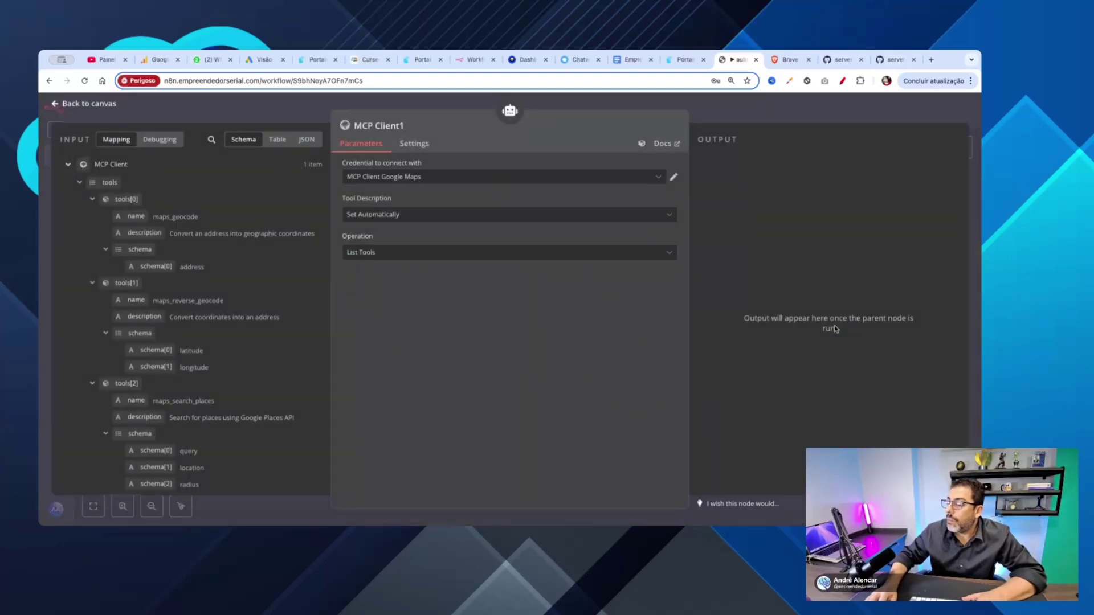
click(408, 125)
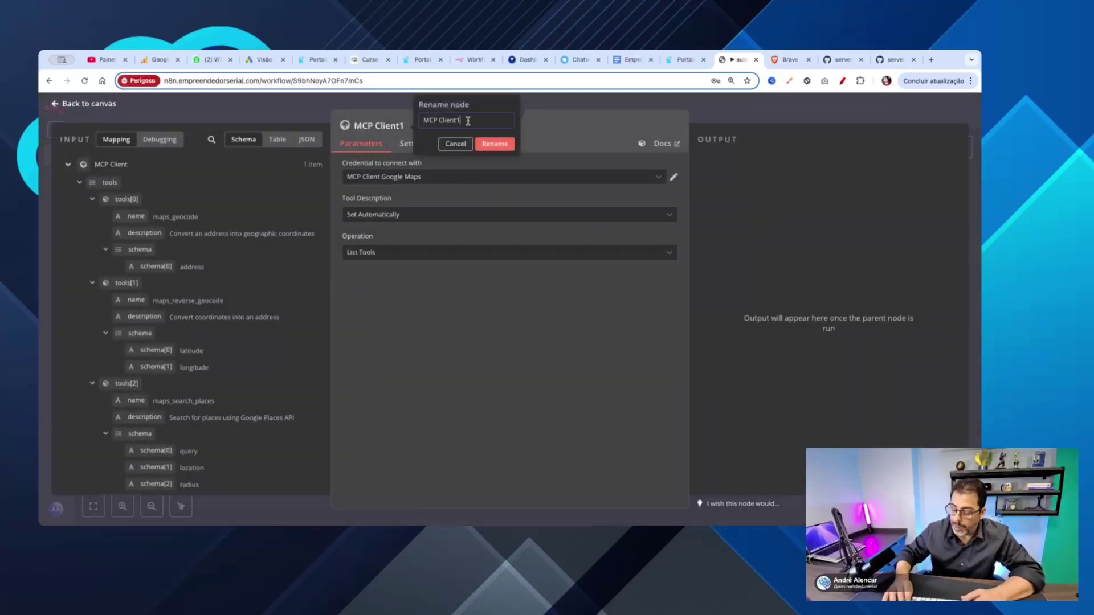
key(BackSpace)
text(= )
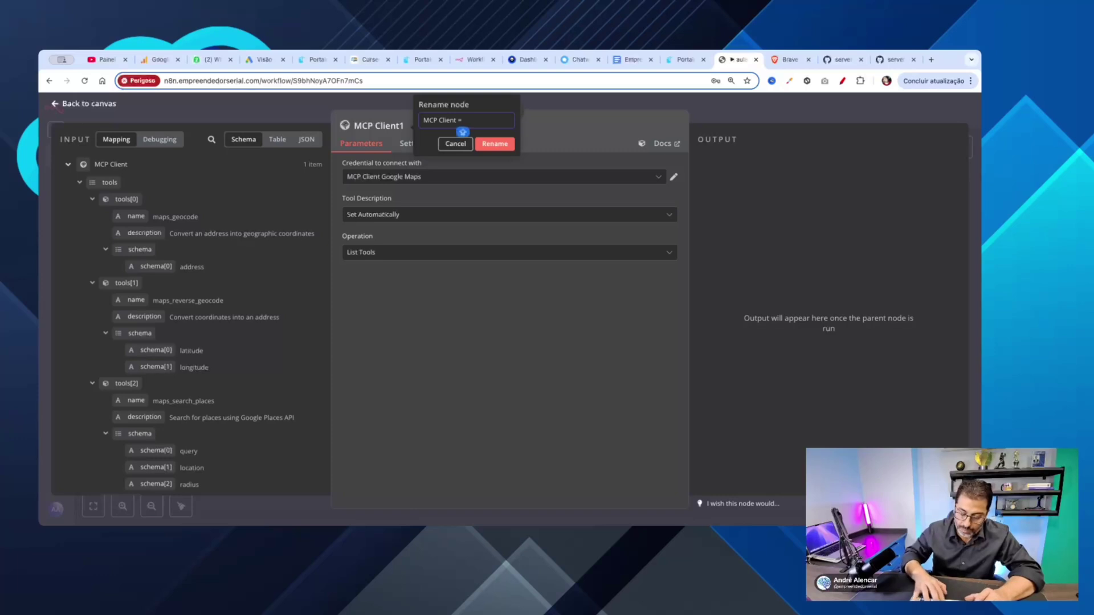
text(Tool)
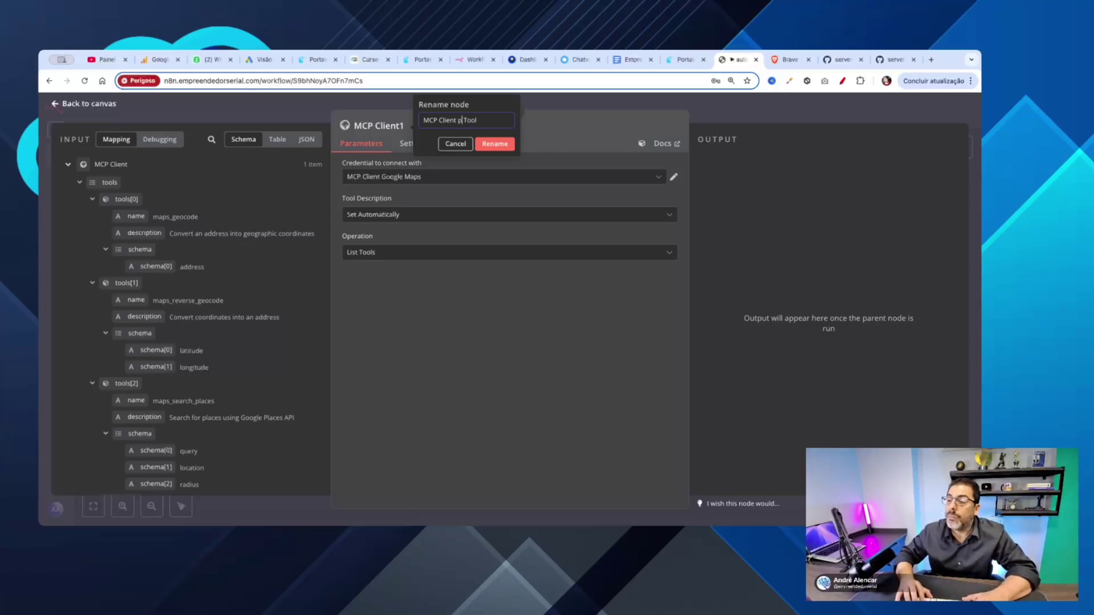
text(-)
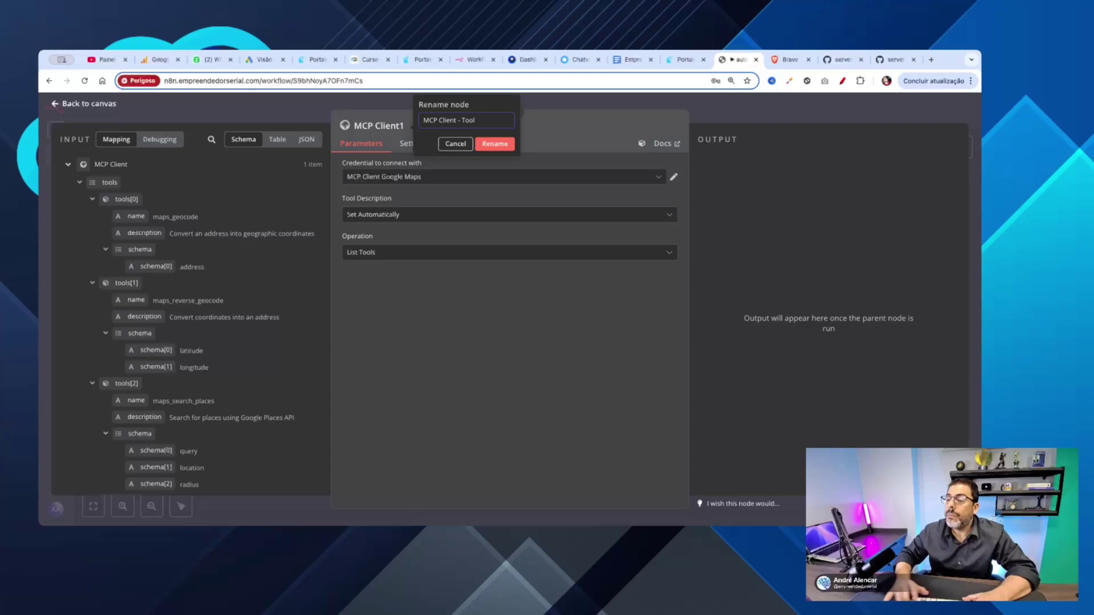
Step: Confirm the name 'MCP Client - Tool' and set its operation to Execute Tool
click(486, 146)
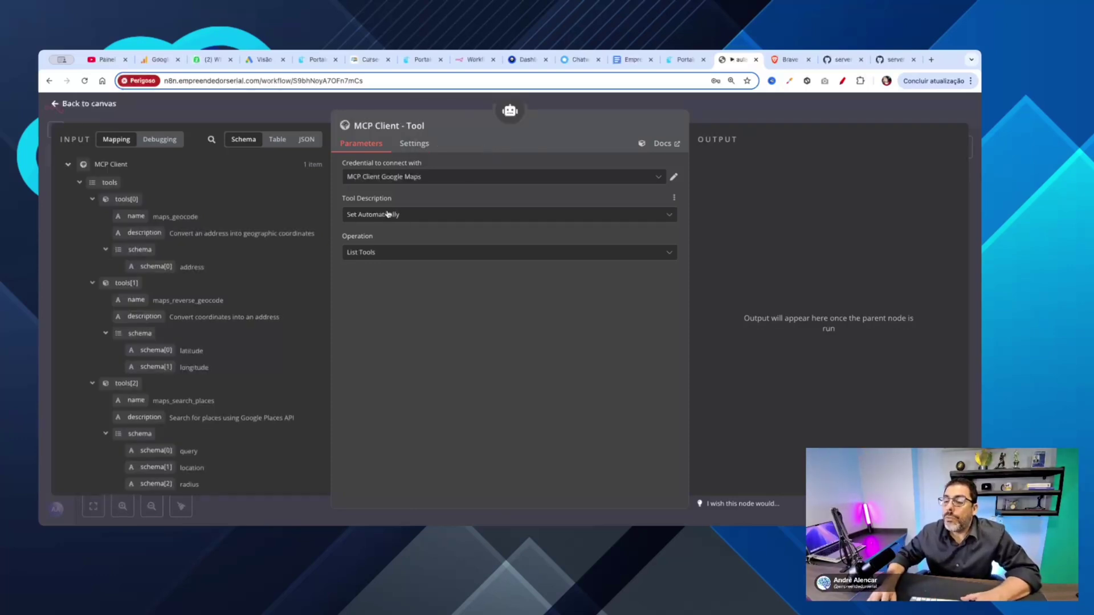
click(384, 256)
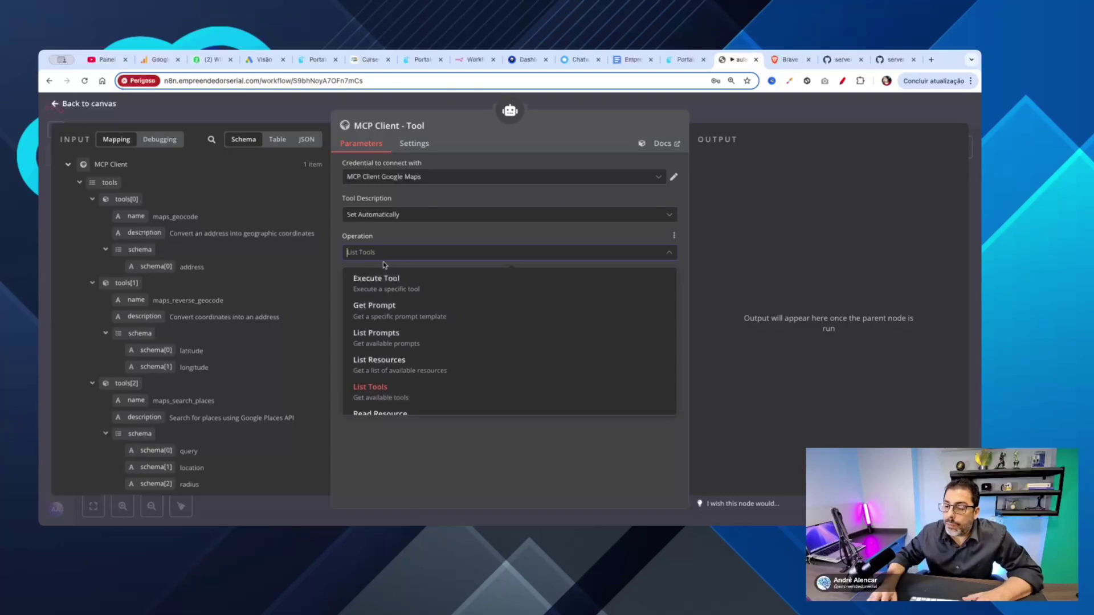
click(387, 287)
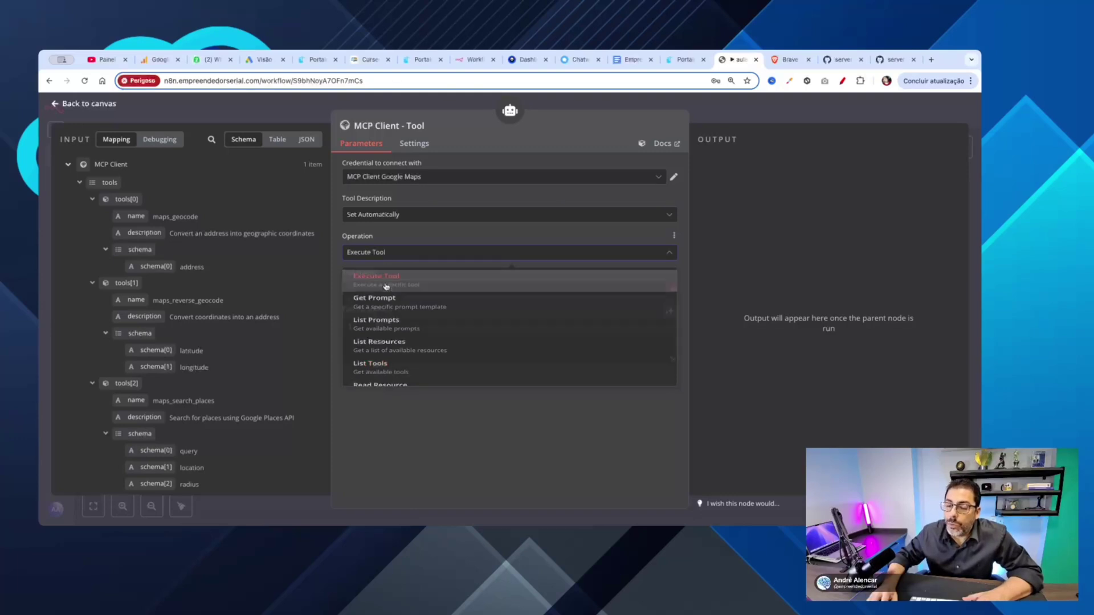
Step: Switch the Tool Name field to expression mode and fix its braces
click(413, 290)
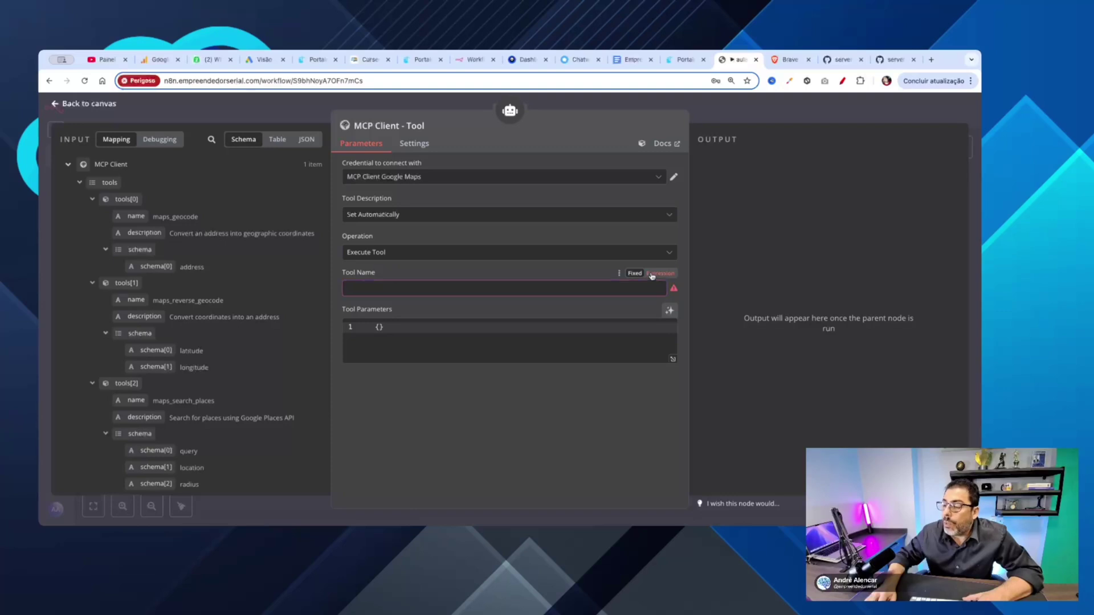
click(660, 273)
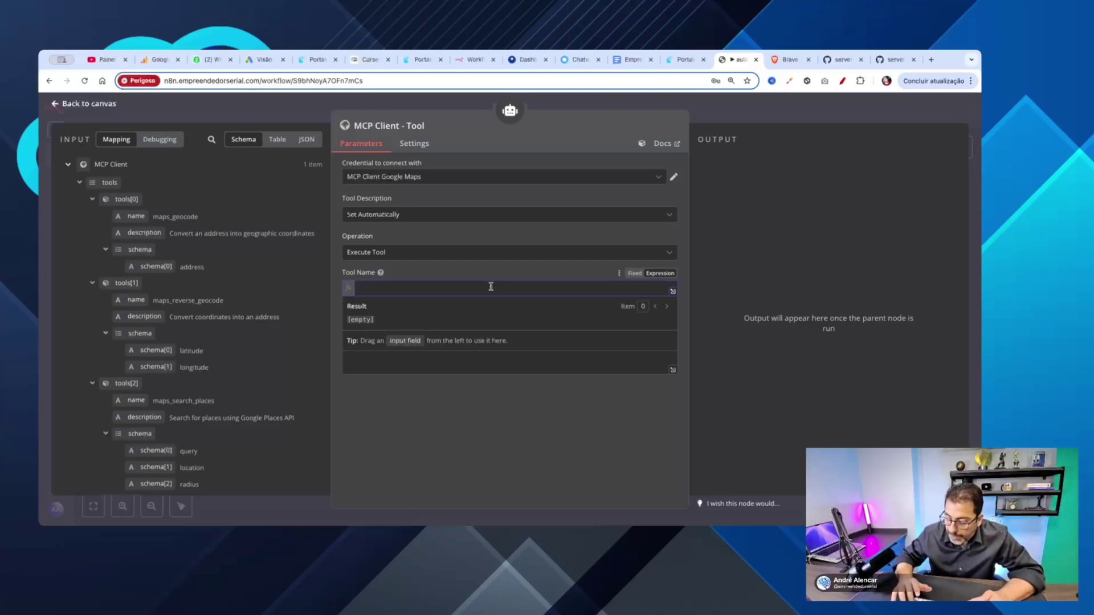
key(BackSpace)
key(BackSpace)
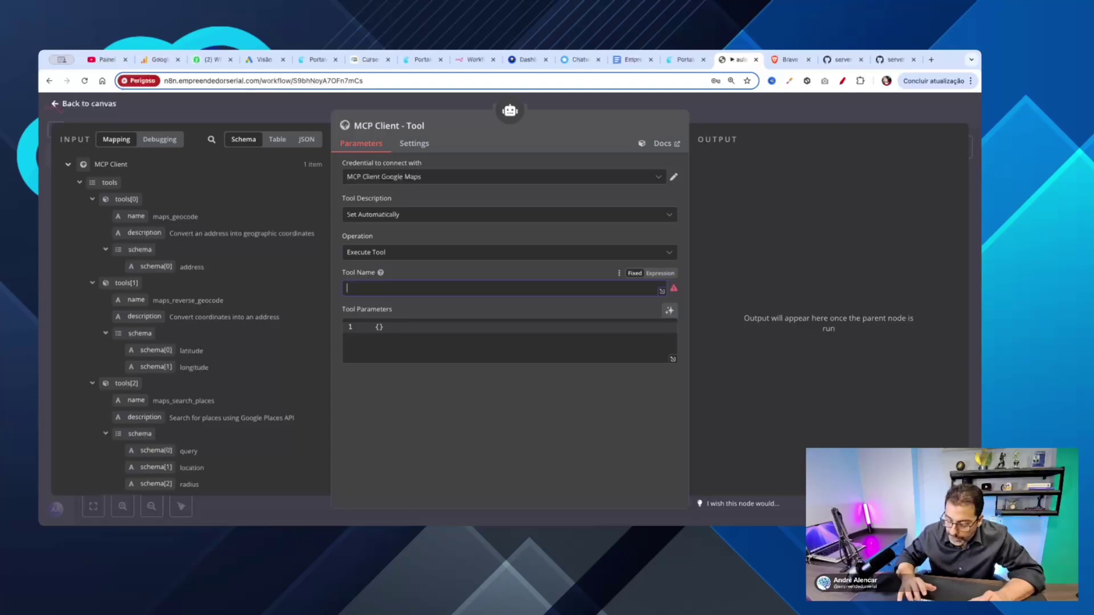
text(:)
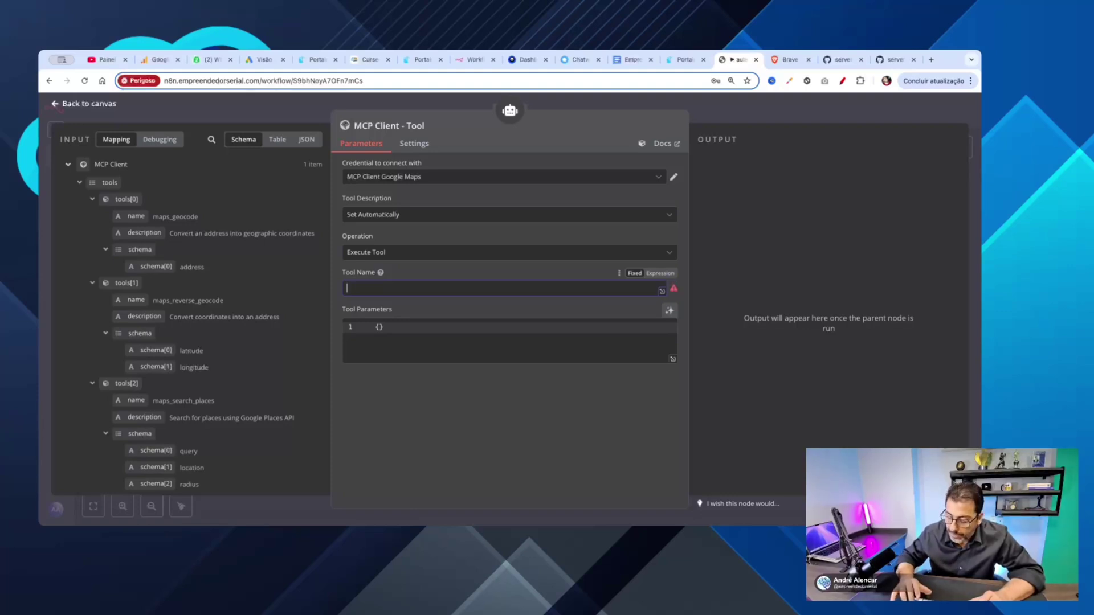
text(})
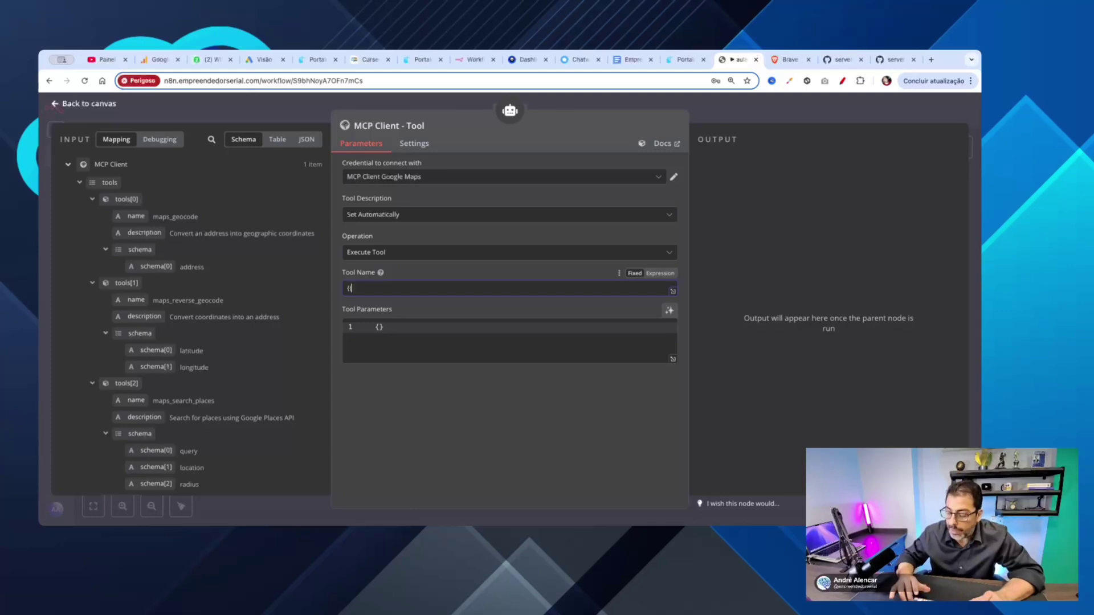
text({)
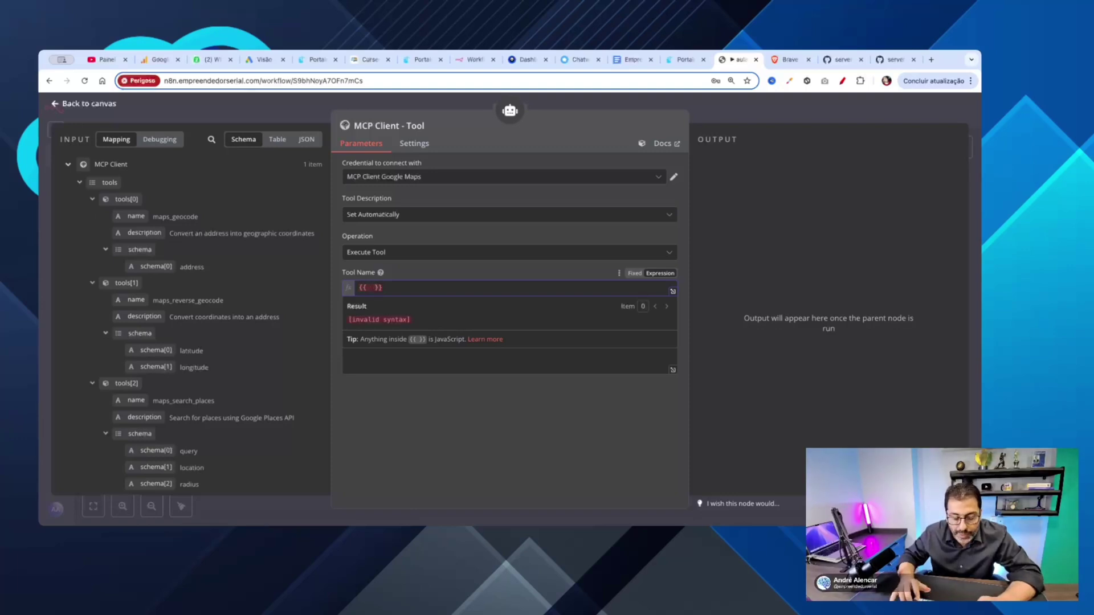
Step: Set Tool Name to {{ $fromAI('tool','Nome da ferramenta') }}
text($)
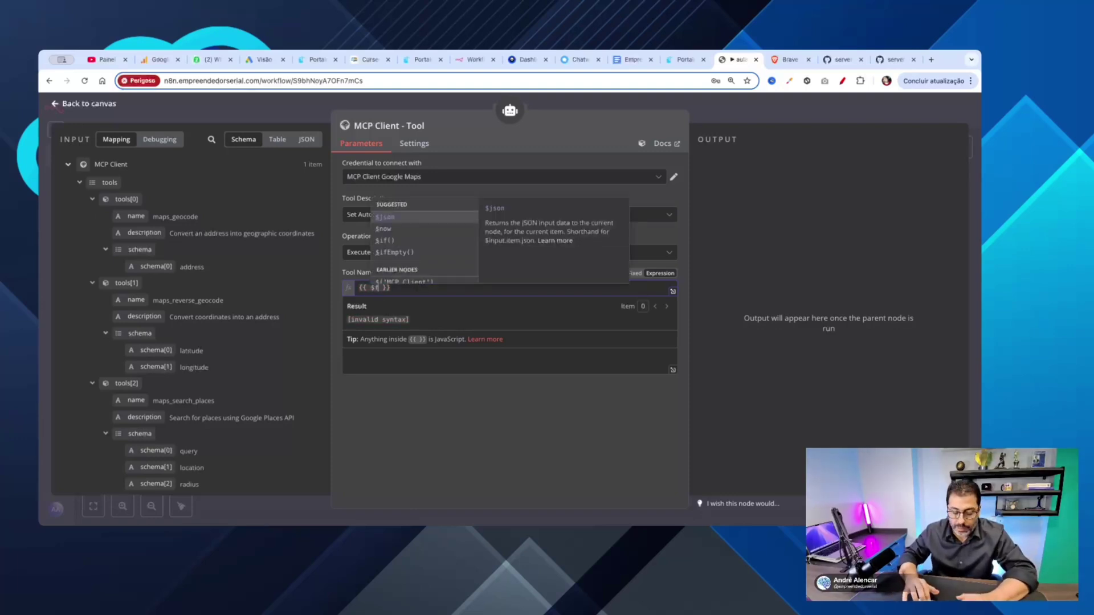
text(fromAI())
key(Return)
text(')
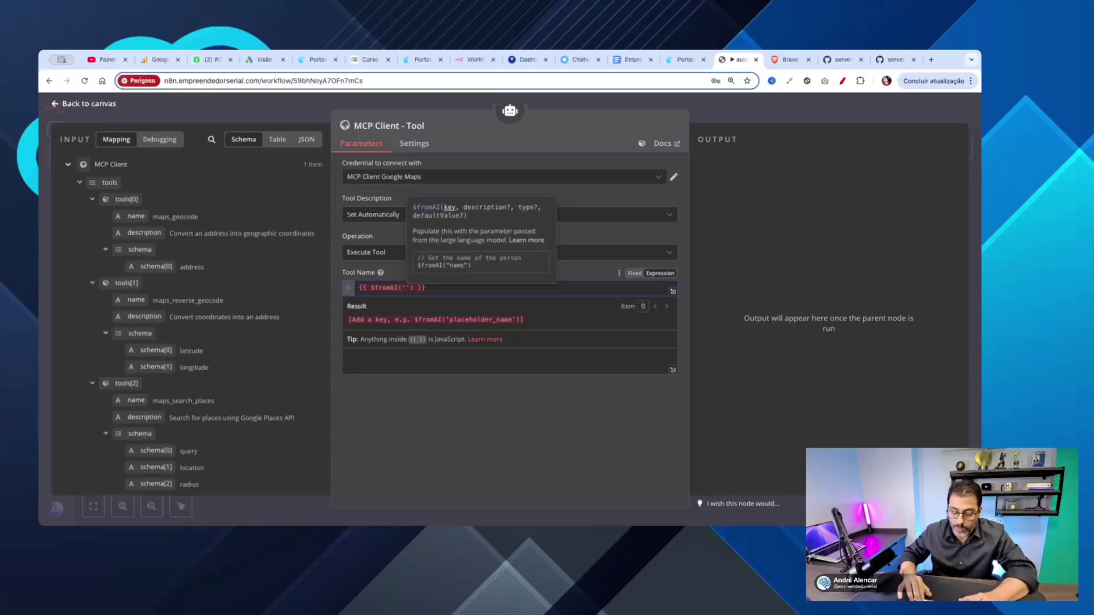
text(tooo)
key(BackSpace)
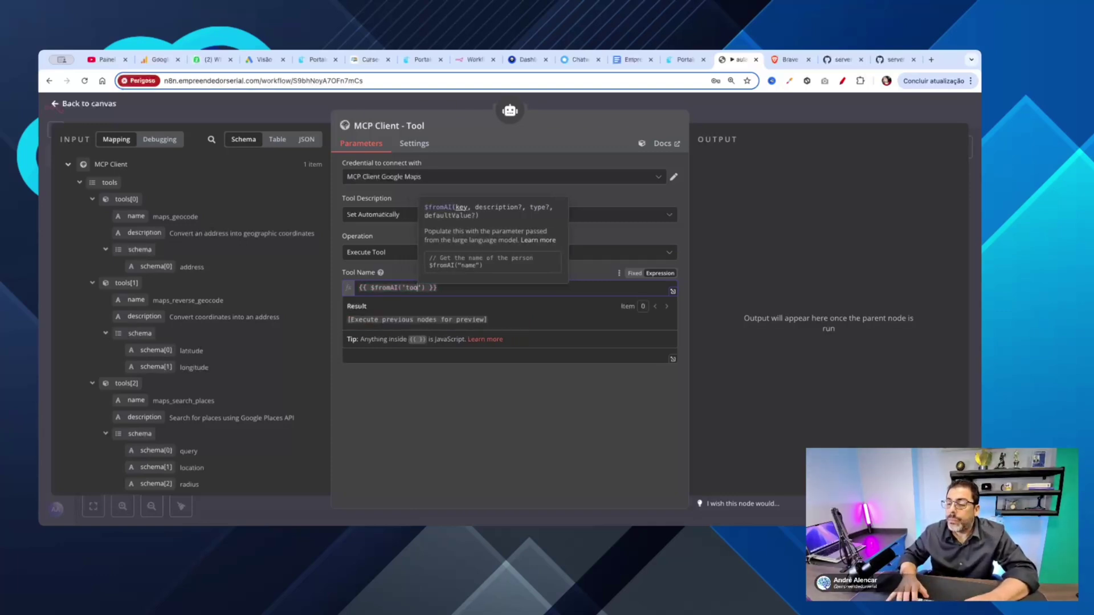
text(l')
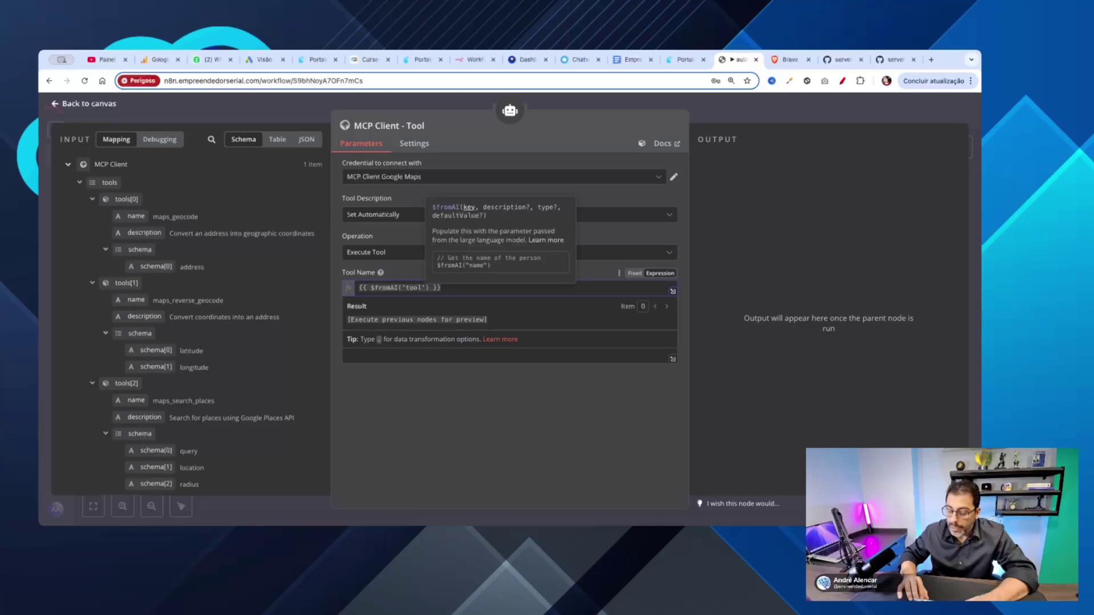
text(,')
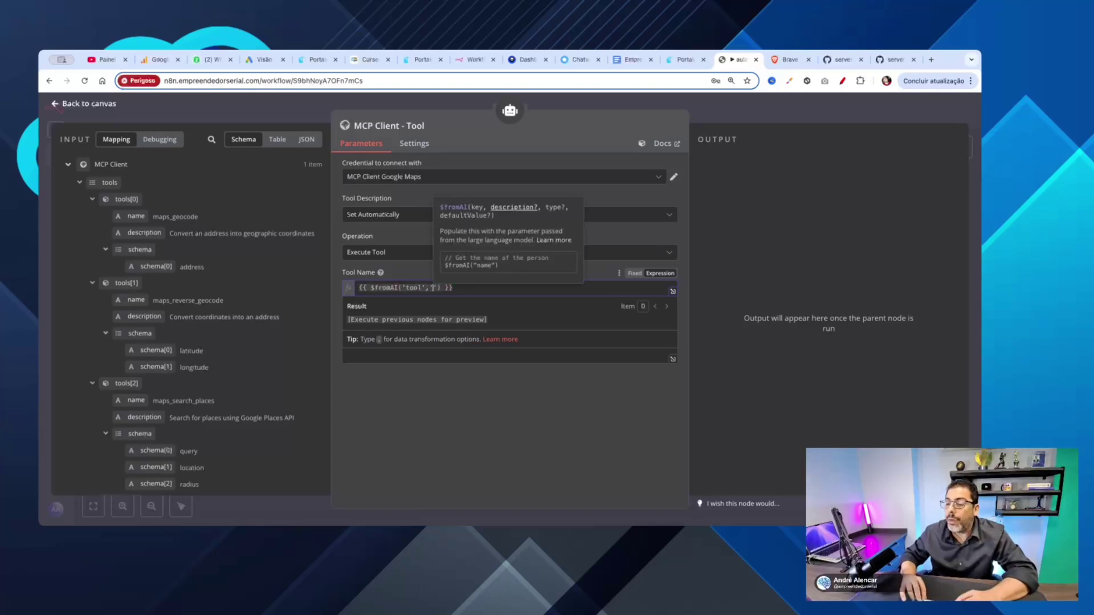
text(Nome da ge)
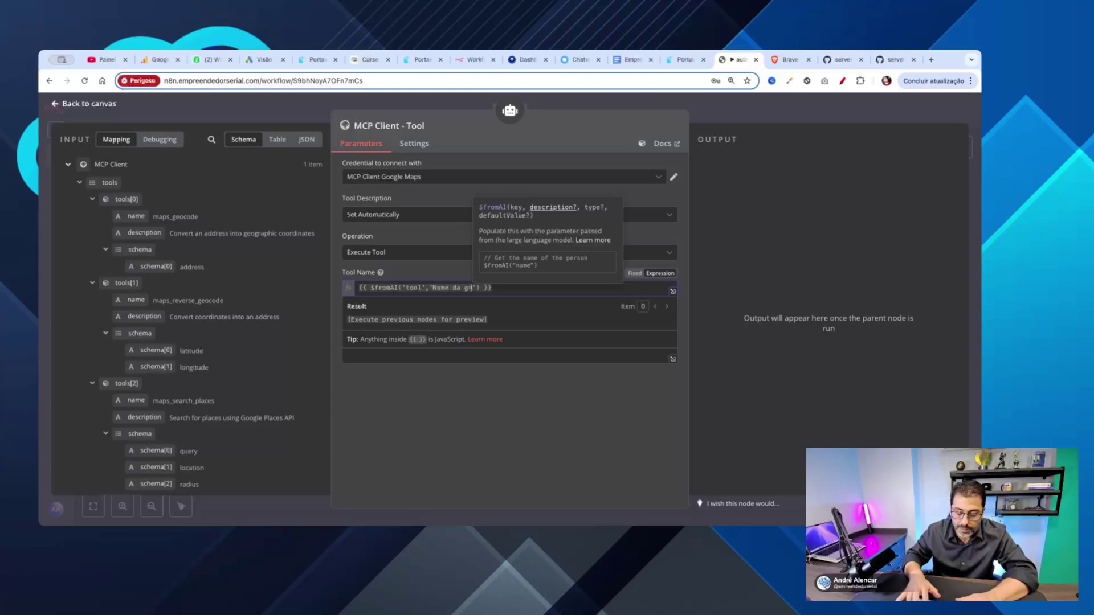
text(=fer)
key(BackSpace)
key(BackSpace)
key(BackSpace)
key(BackSpace)
key(BackSpace)
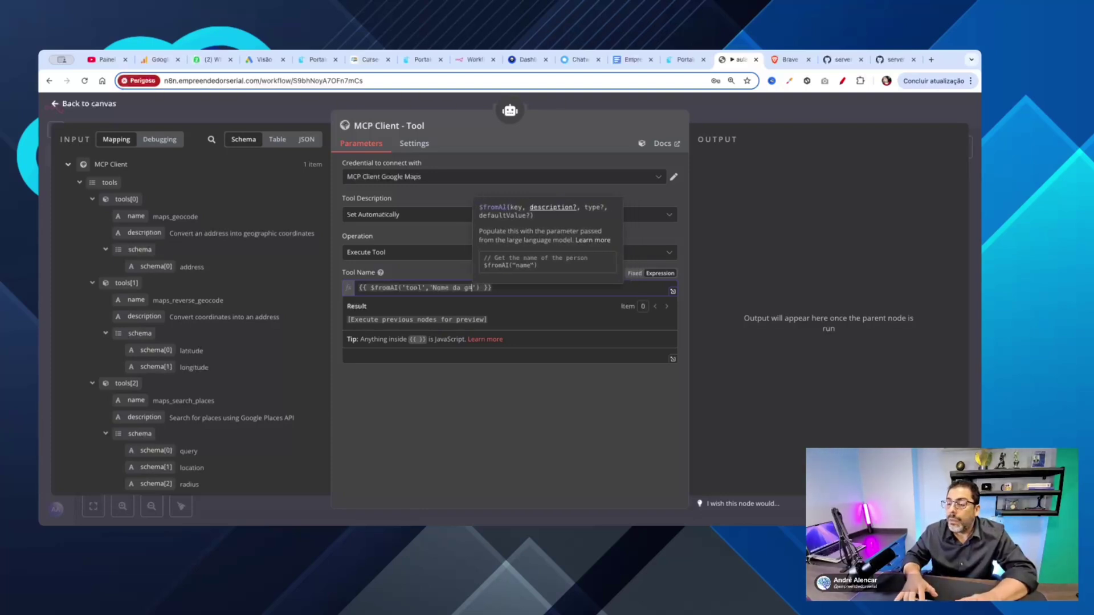
text(fer)
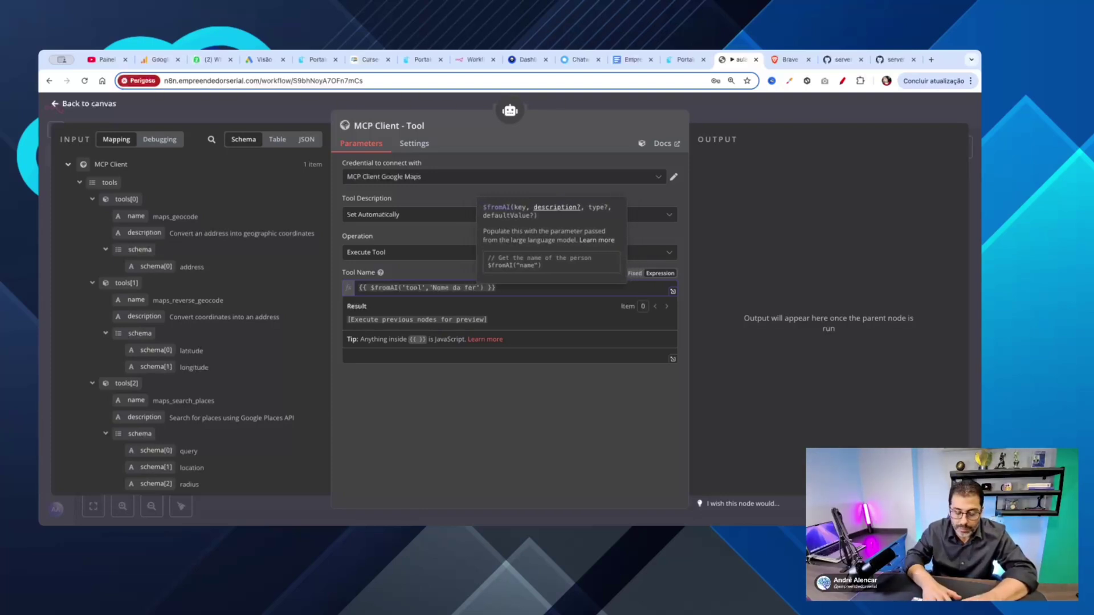
text(ramenta)
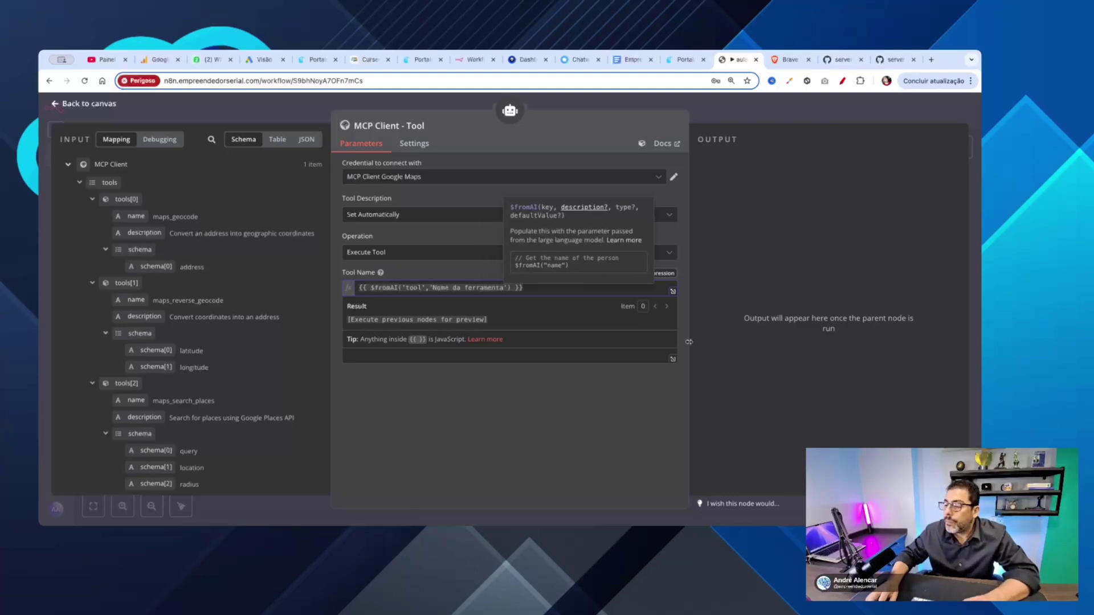
click(685, 345)
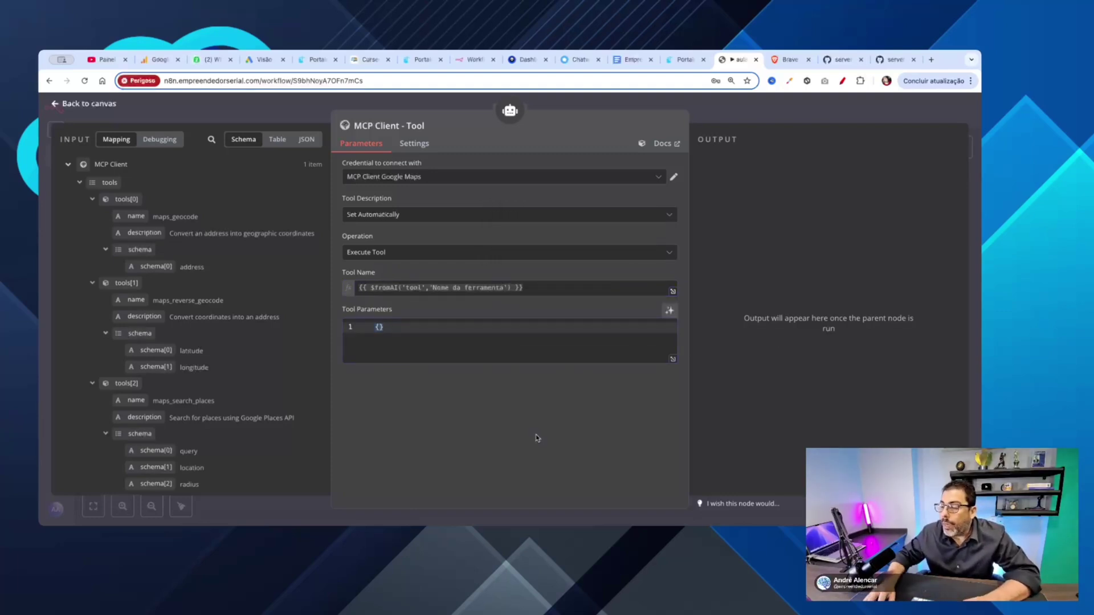
Step: Let the model define Tool Parameters automatically and recheck the Tool Name expression
click(670, 311)
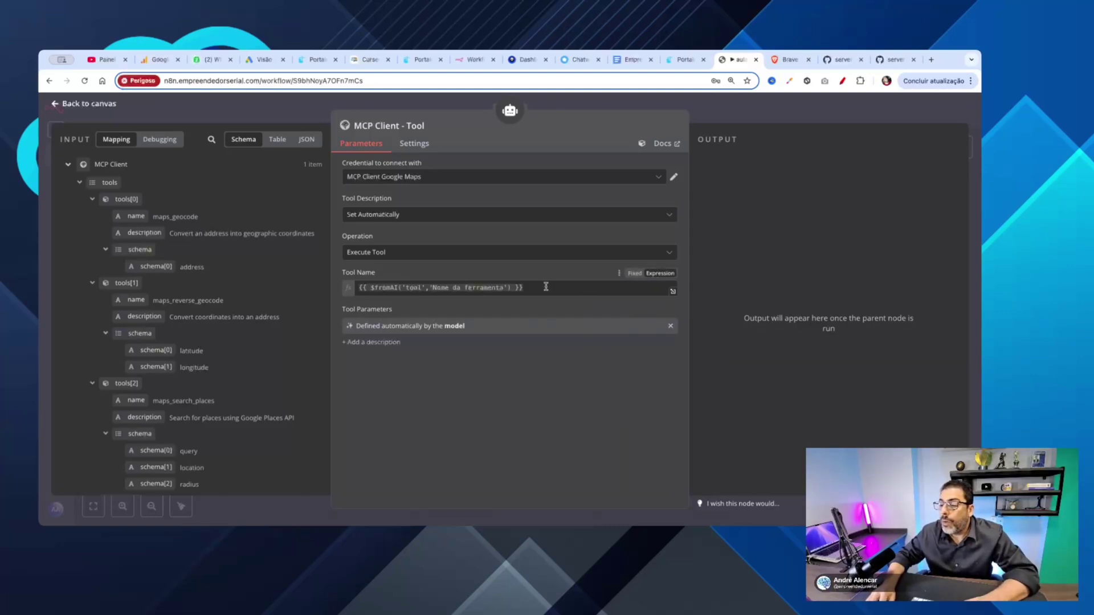
click(545, 286)
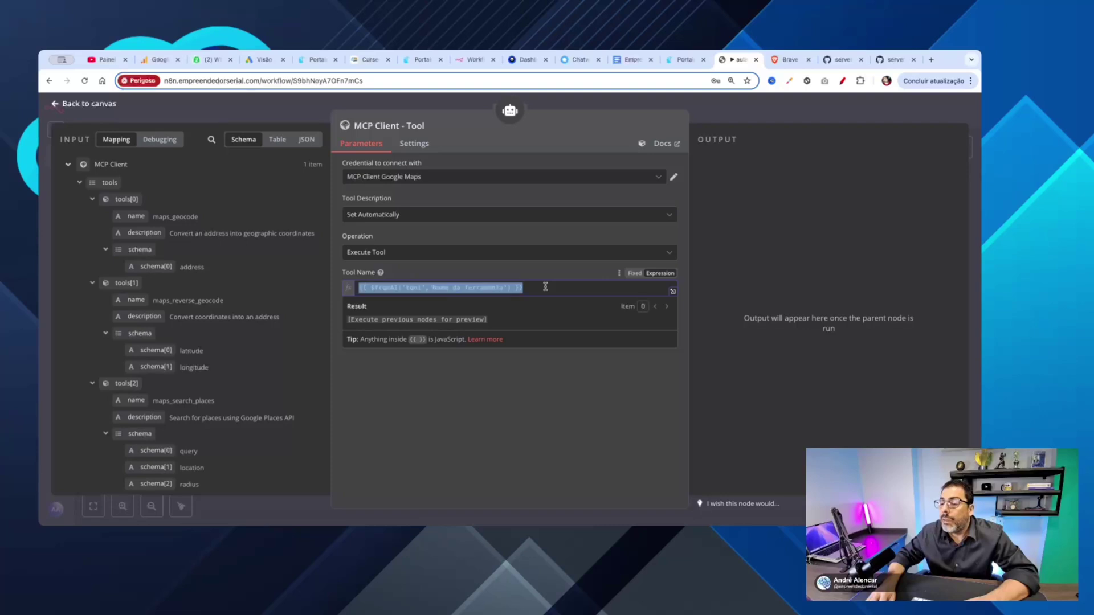
click(584, 388)
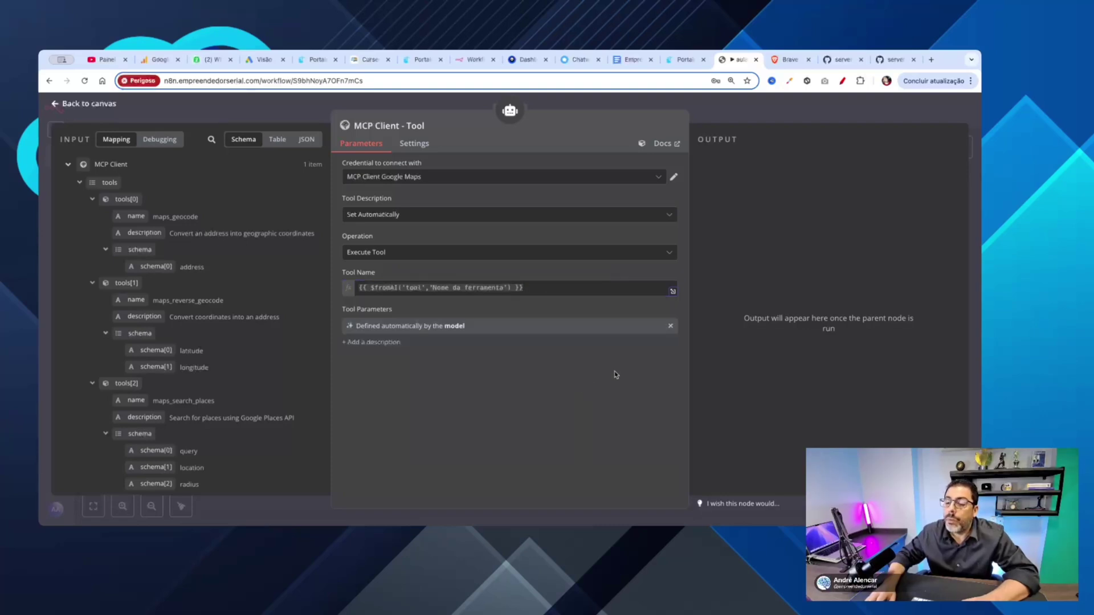
Step: Nudge the MCP Client - Lista and MCP Client - Tool nodes on the canvas and save
click(55, 104)
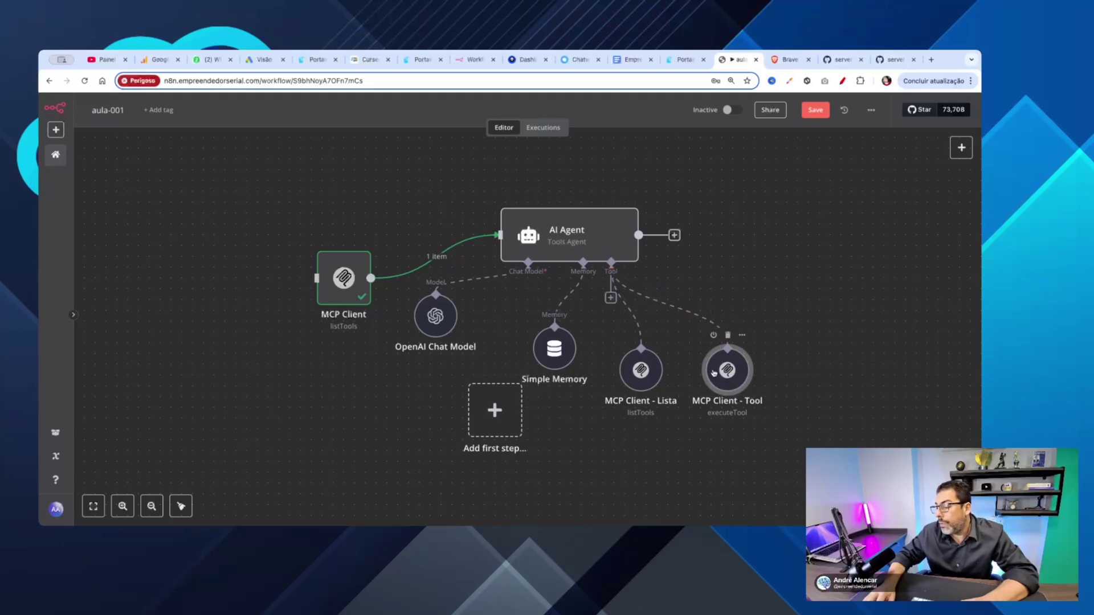
drag(640, 376, 629, 376)
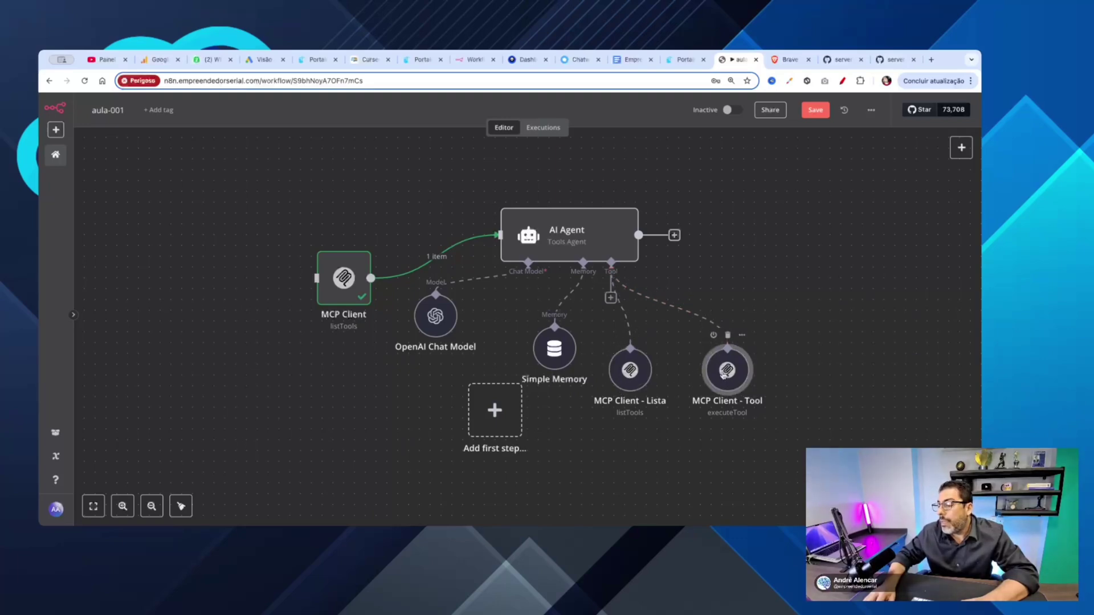
drag(715, 373, 704, 362)
click(813, 111)
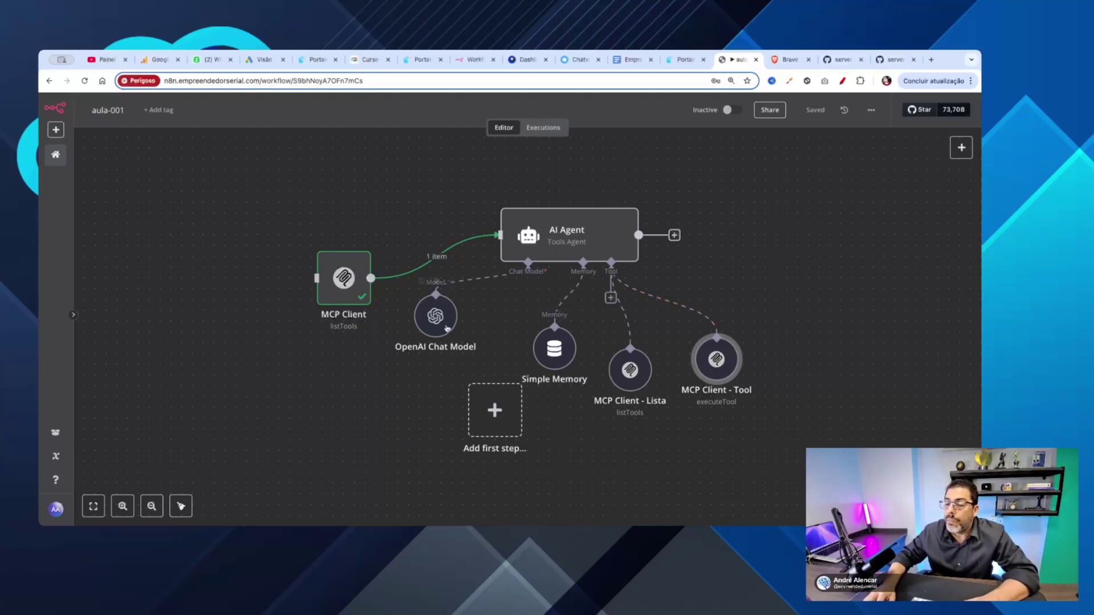
Step: Save, then delete the standalone MCP Client node and shift the AI Agent up-right
drag(344, 278, 332, 245)
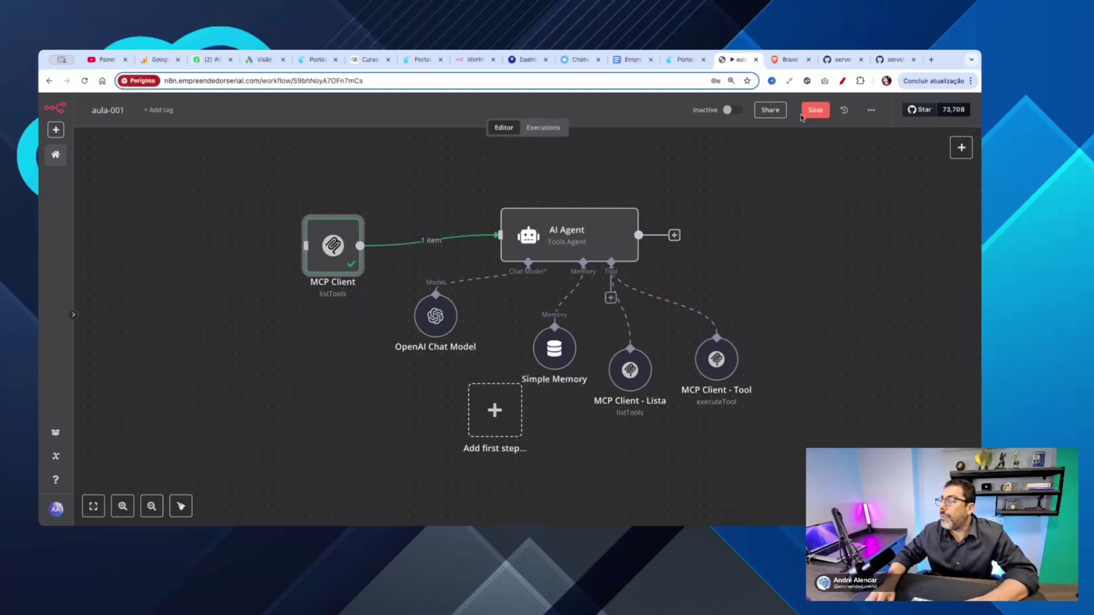
click(815, 110)
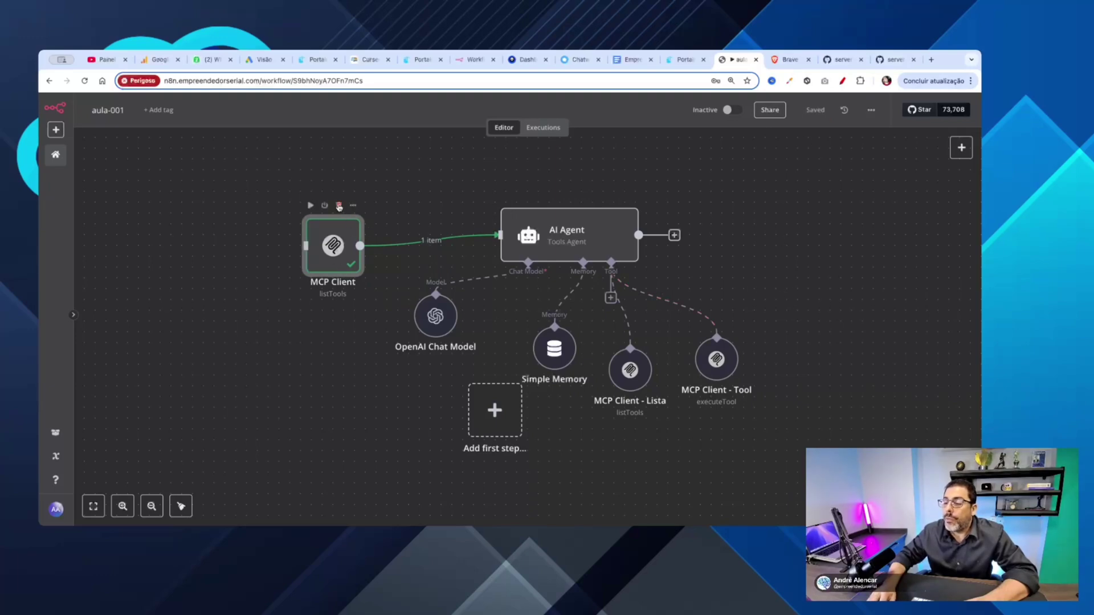
click(338, 205)
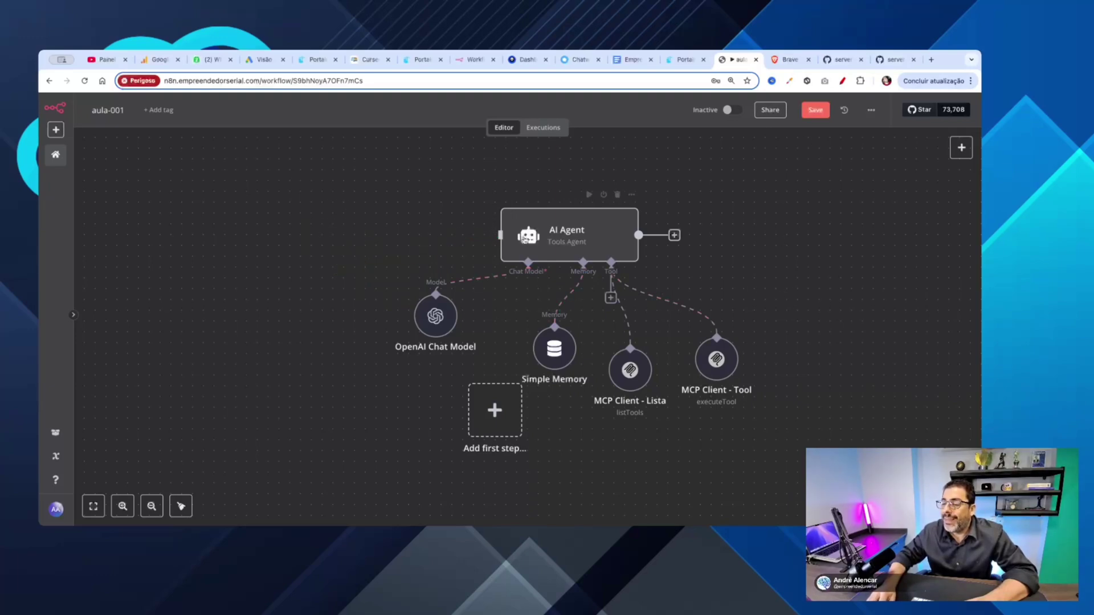
drag(524, 240, 568, 228)
Step: Add a Chat Trigger as the first step, place it left of the AI Agent, and save
click(511, 409)
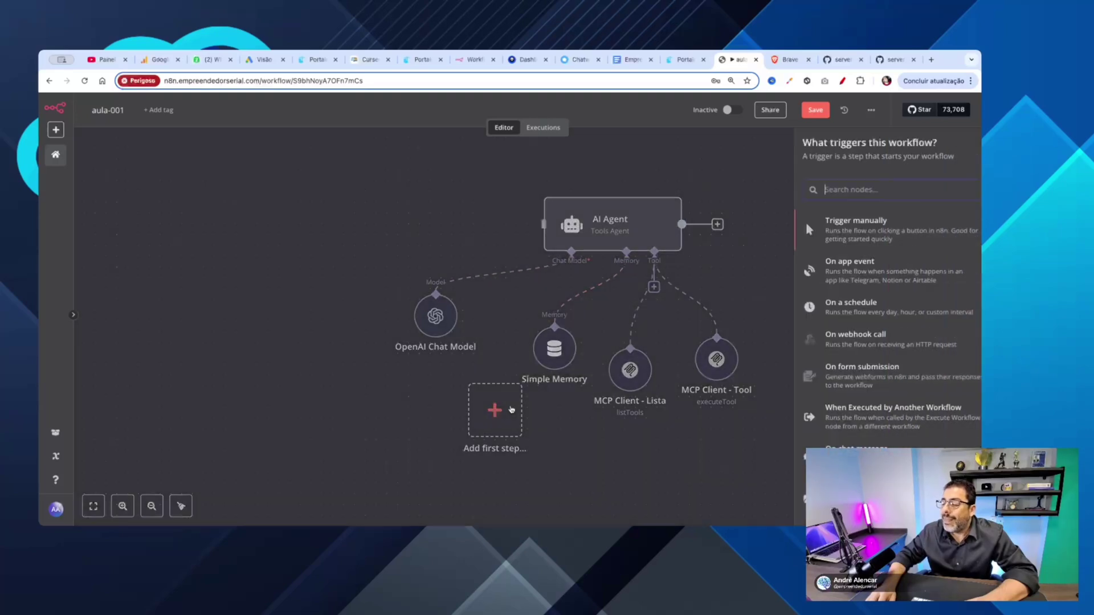
text(chat)
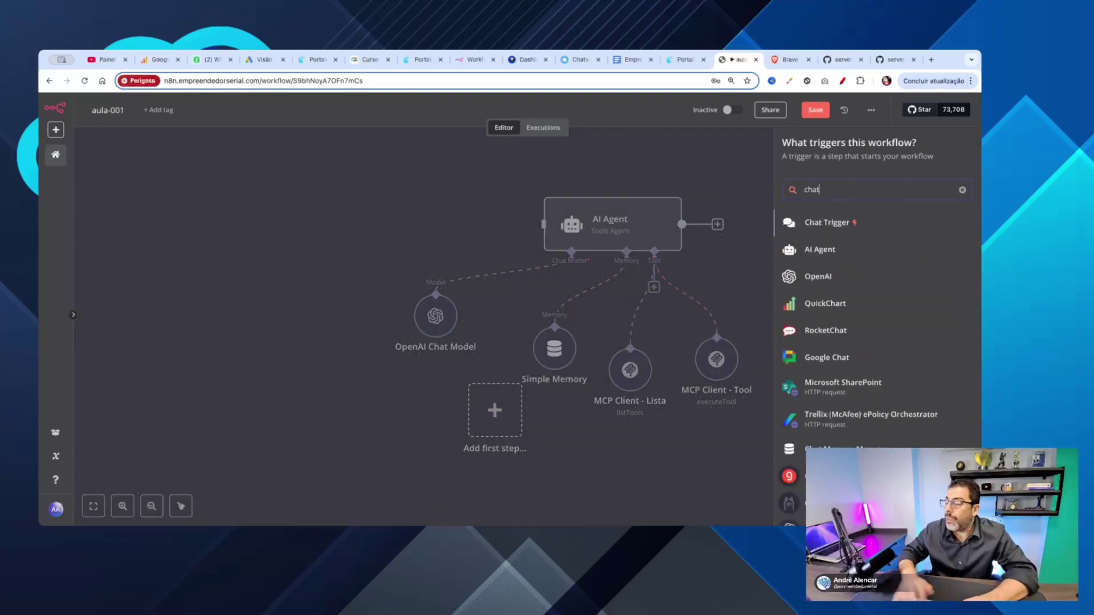
key(Return)
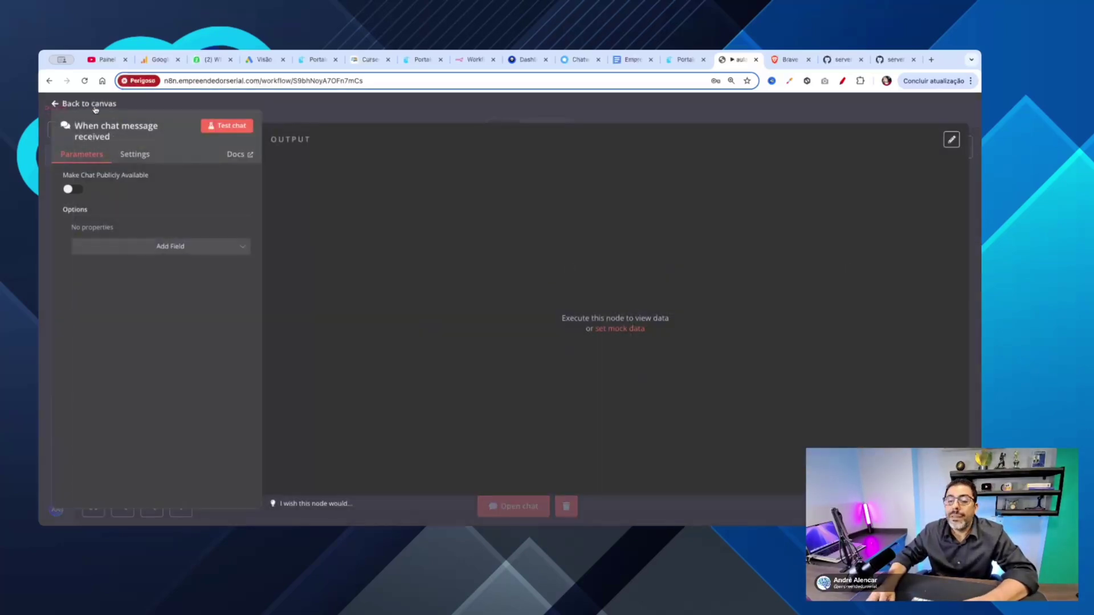
click(56, 104)
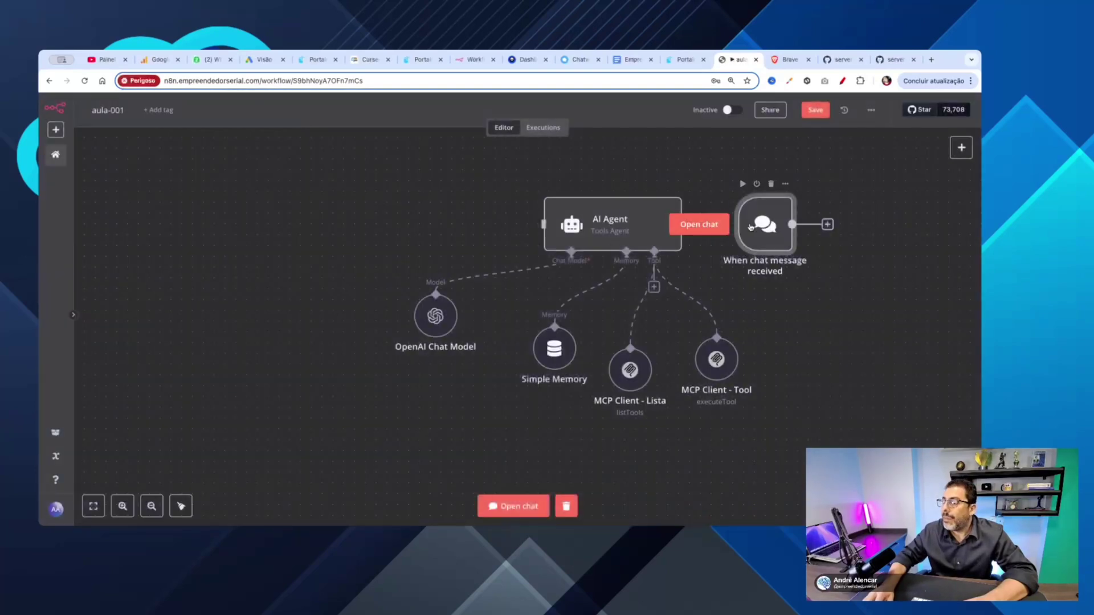
drag(761, 227, 541, 225)
click(818, 109)
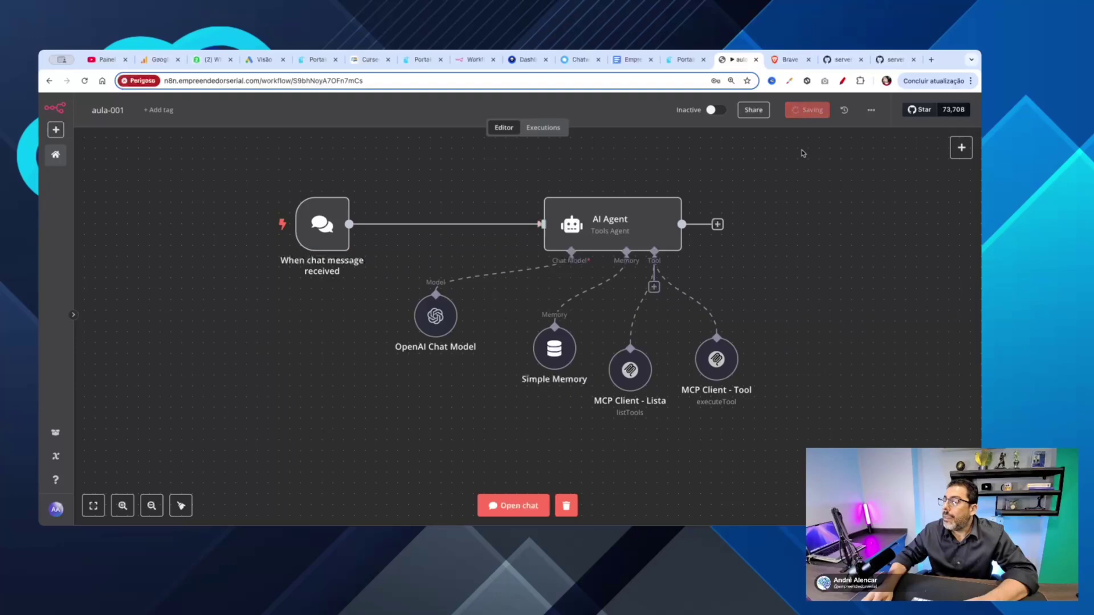
Step: Ask the agent 'quais ferramentas estão disponiveis ?' in the workflow's test chat
click(513, 505)
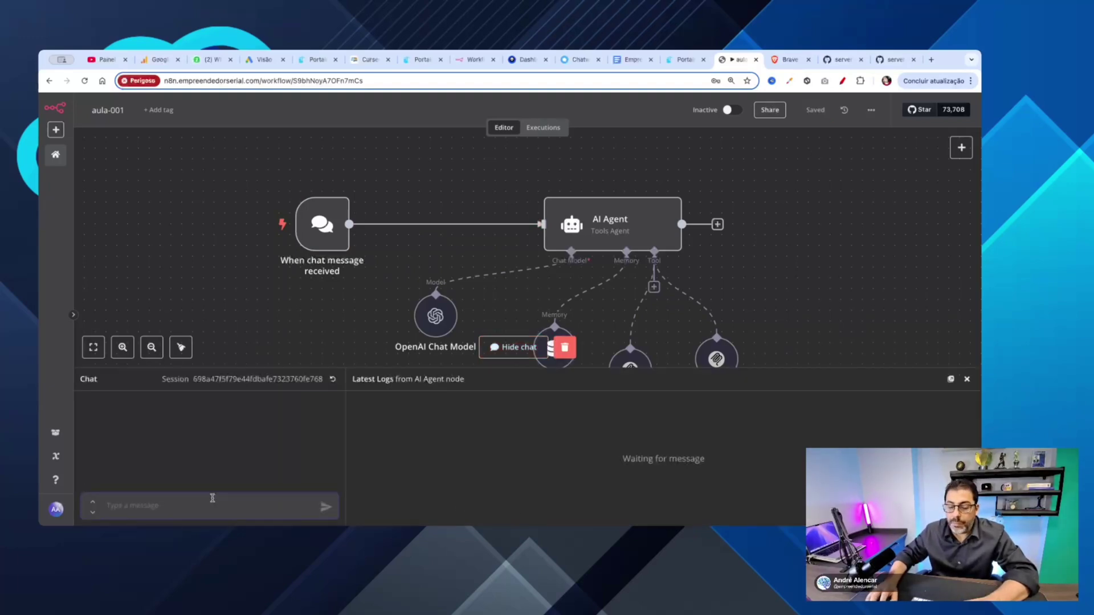
text(quai)
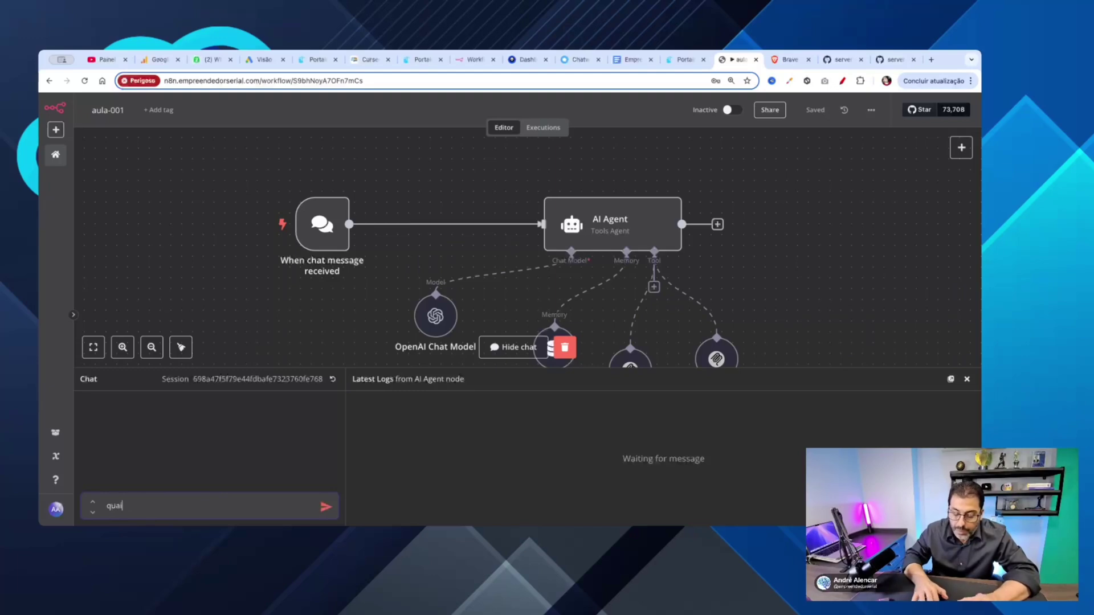
text(s )
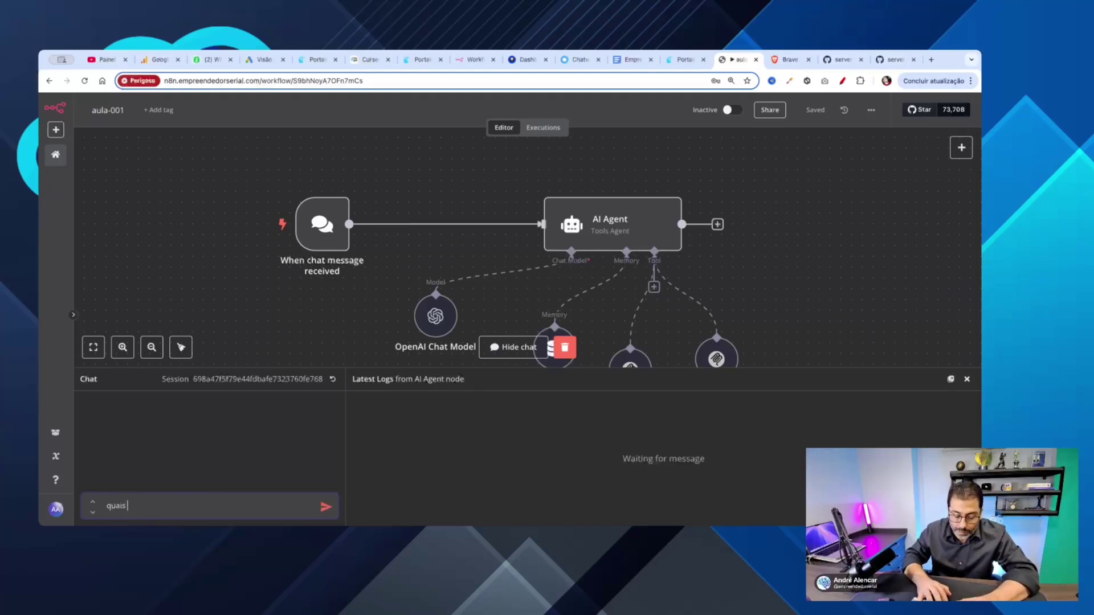
text(ferrament)
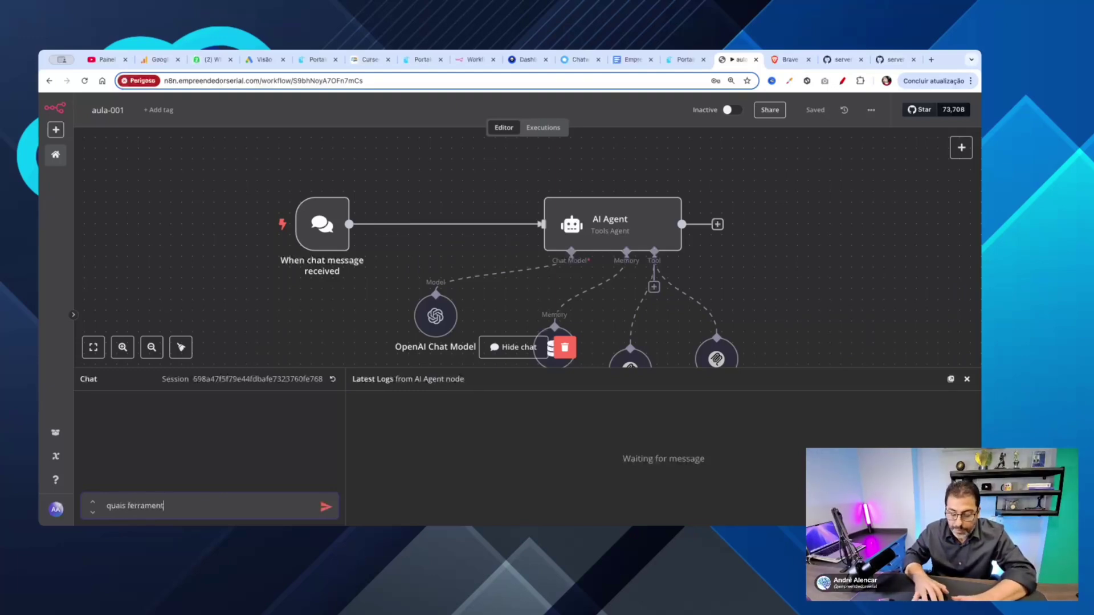
text(as estão )
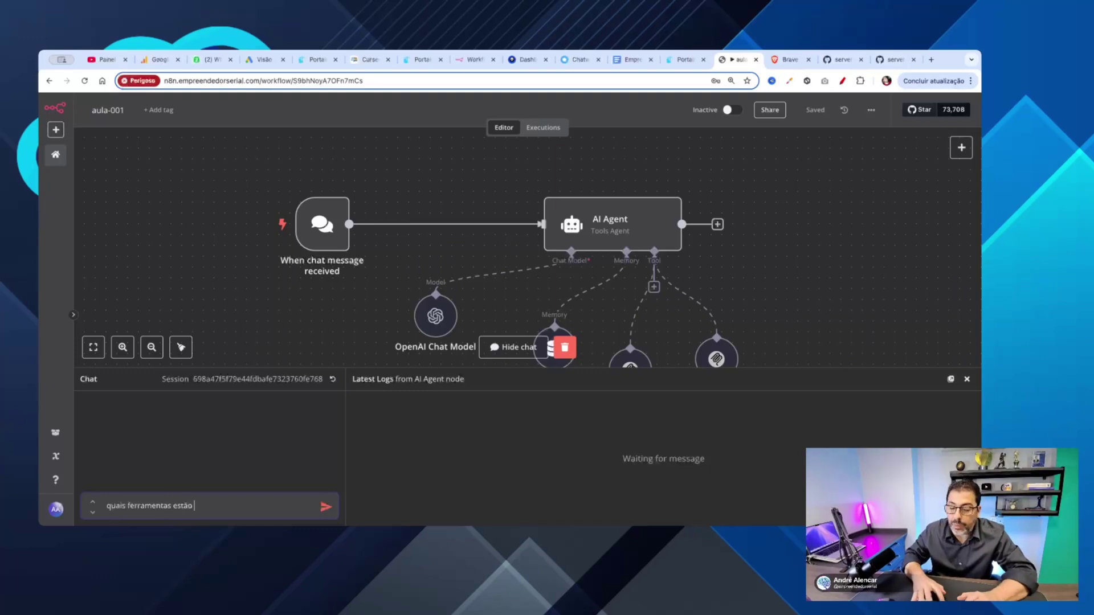
text(disponiveis)
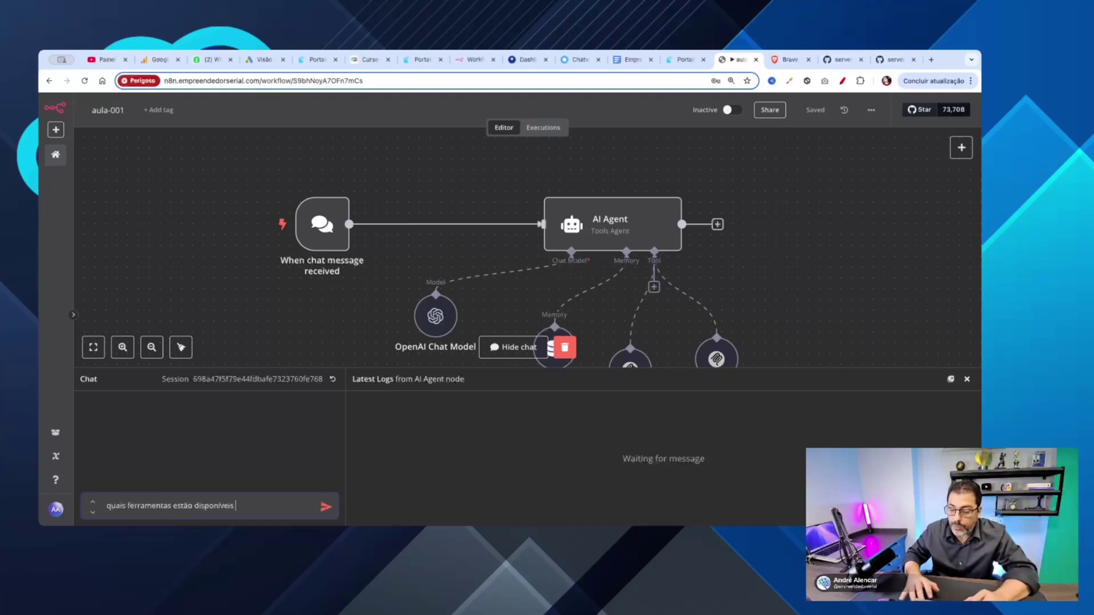
text( ?)
key(Return)
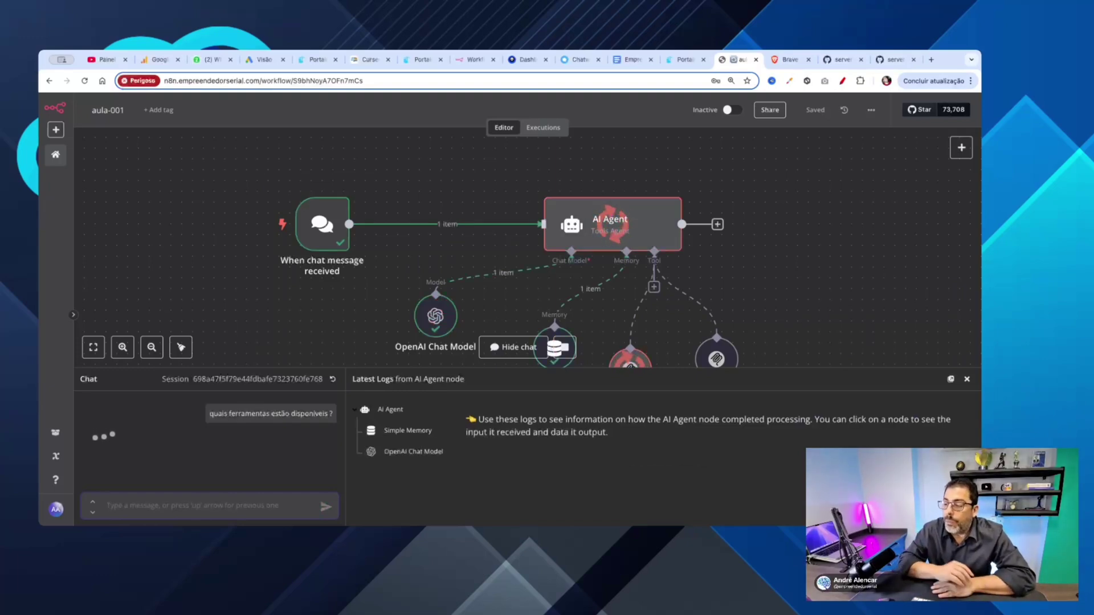
Step: Scroll through the agent's reply listing its seven Google Maps tools, including maps_elevation and maps_directions
scroll(822, 262, down, 3)
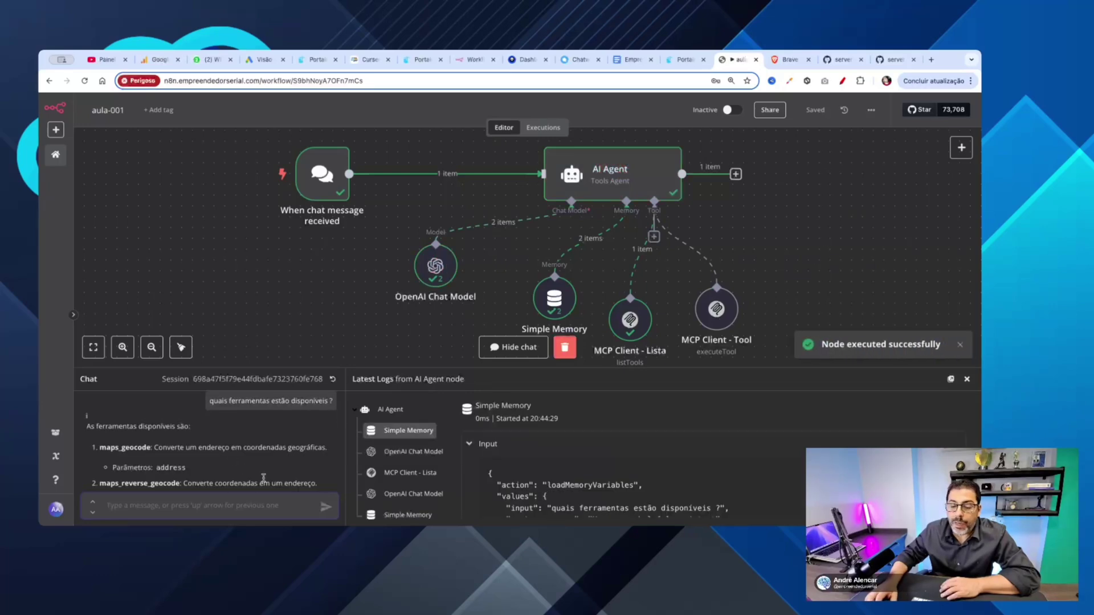
scroll(264, 479, down, 1)
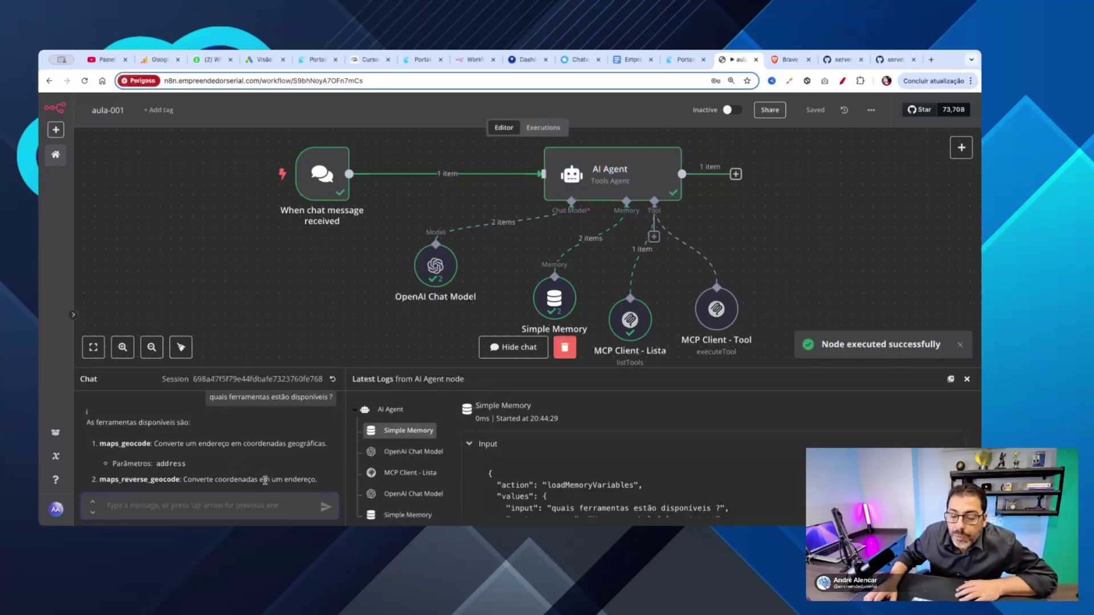
scroll(265, 480, down, 3)
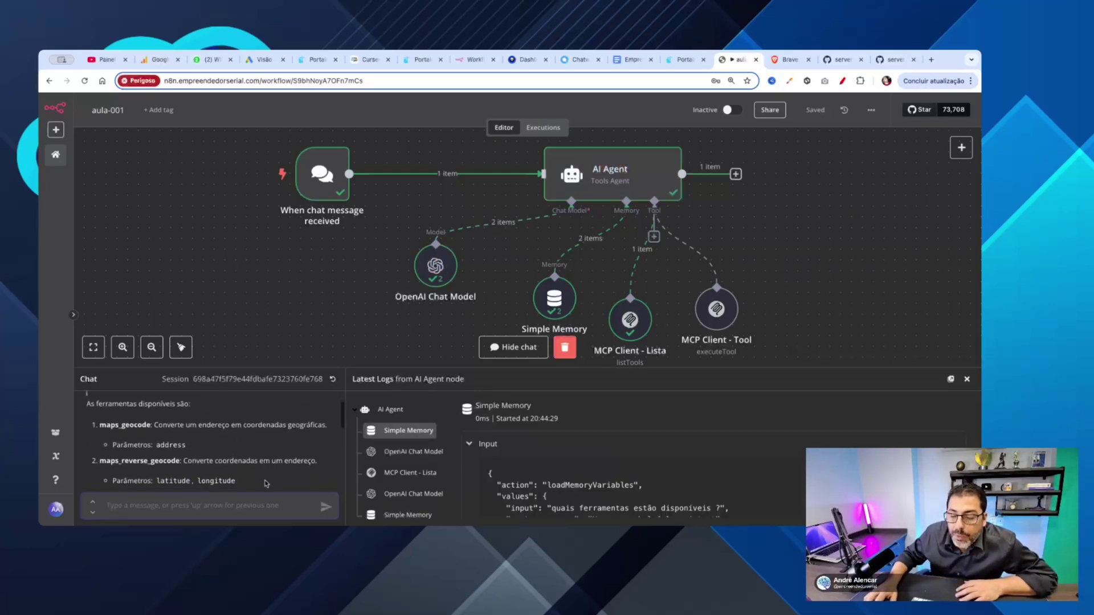
scroll(266, 479, down, 5)
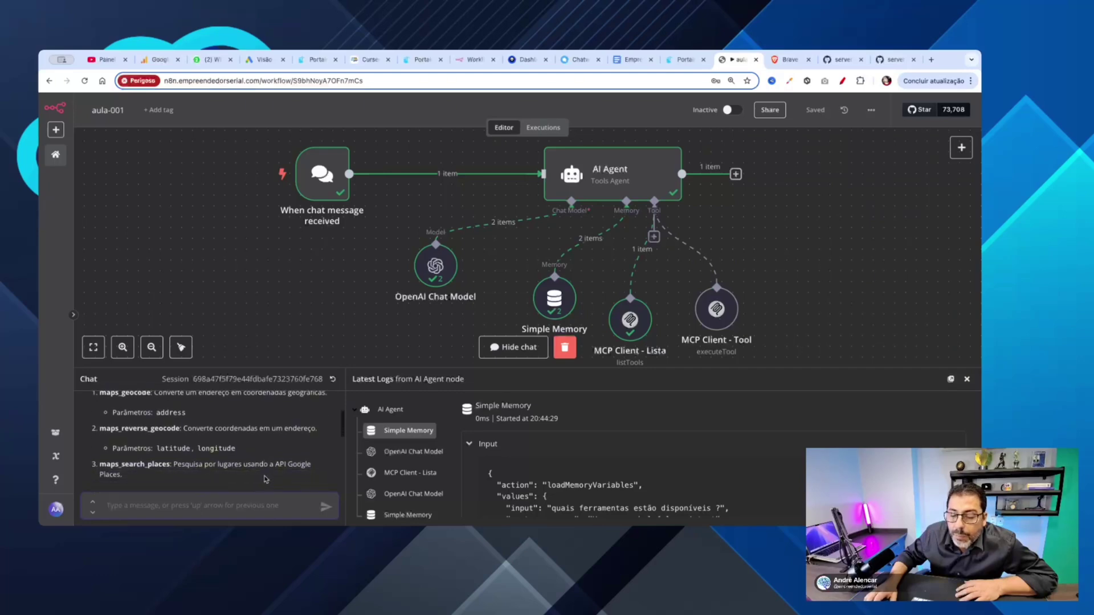
scroll(267, 472, down, 1)
scroll(268, 473, down, 4)
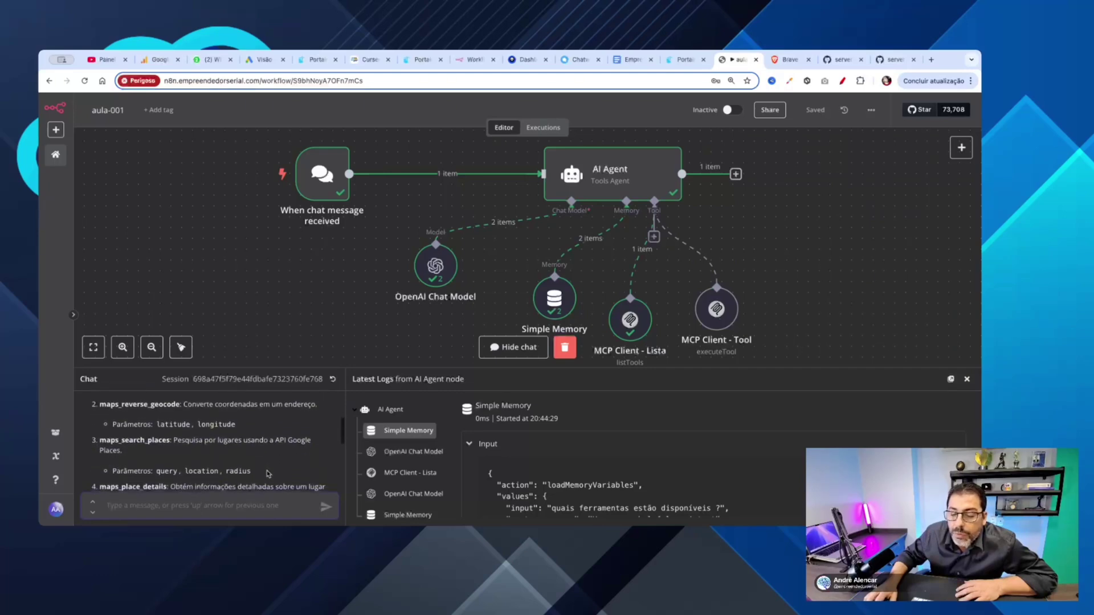
scroll(267, 473, down, 15)
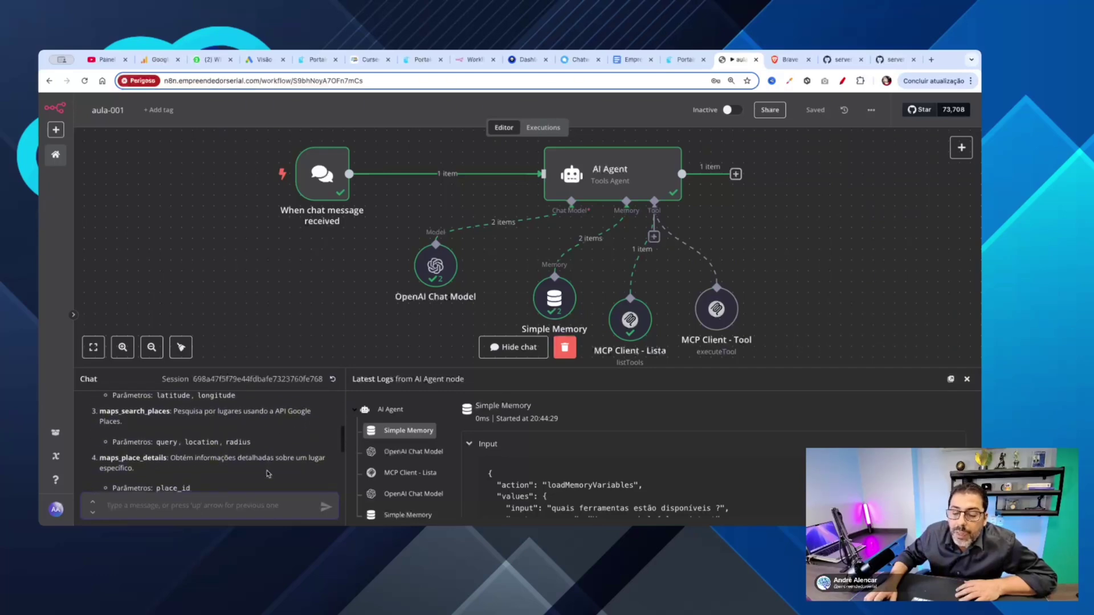
scroll(268, 473, down, 5)
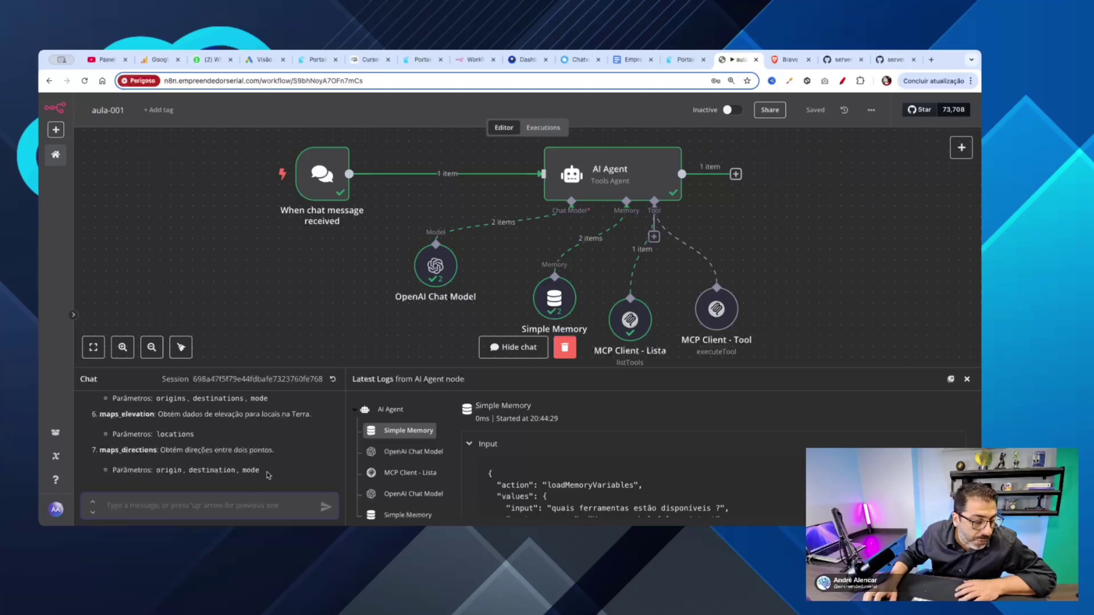
scroll(273, 471, up, 20)
scroll(278, 468, down, 20)
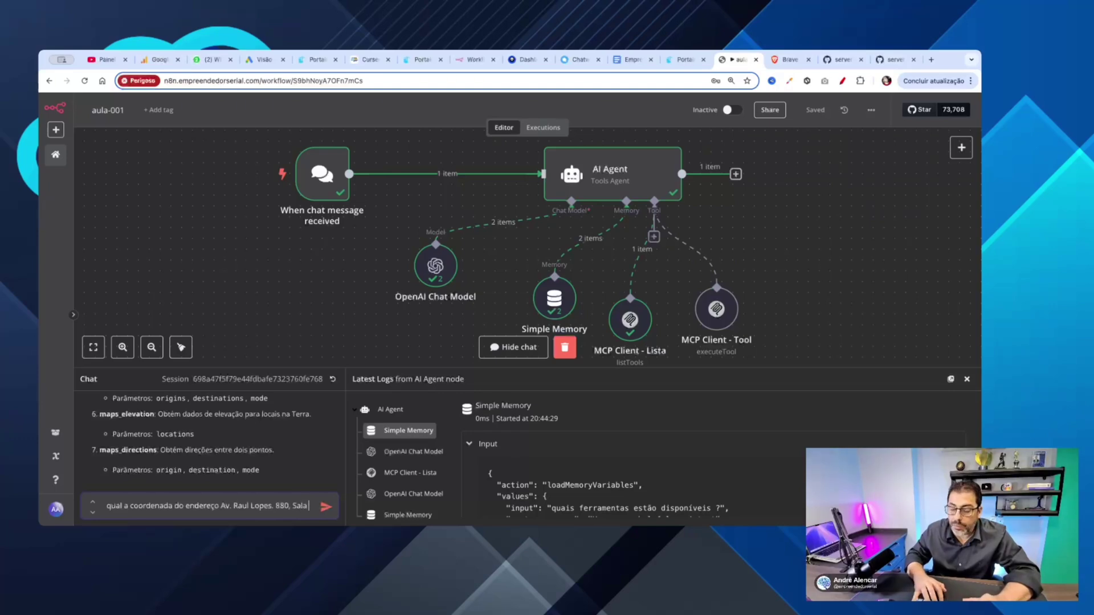
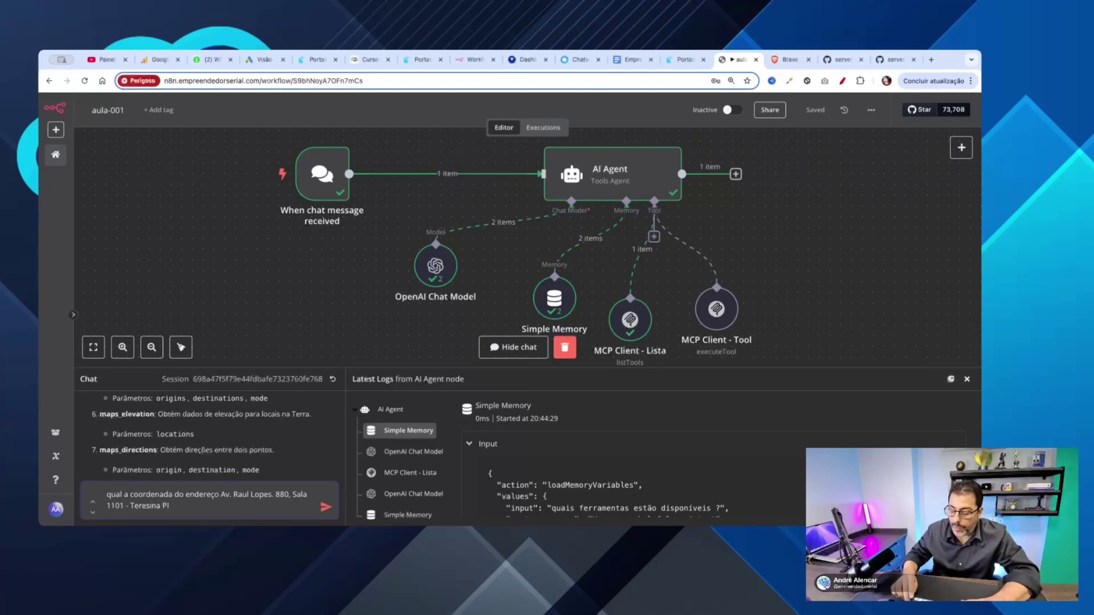
Step: Send the question asking for the Teresina address's coordinates and make the chat panel taller for the reply
key(Return)
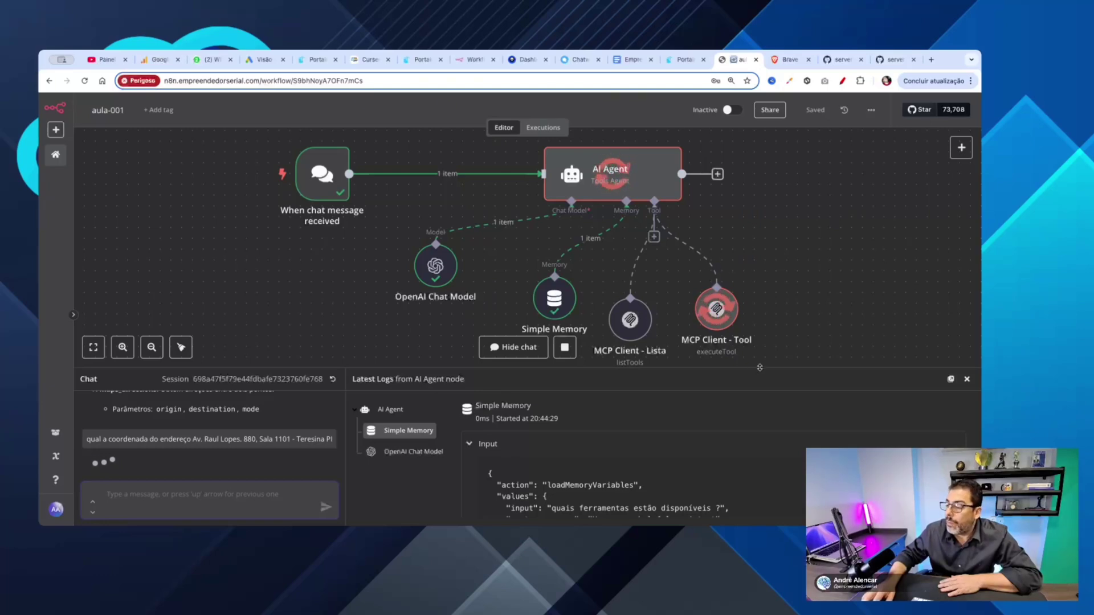
drag(761, 369, 763, 335)
scroll(808, 264, down, 3)
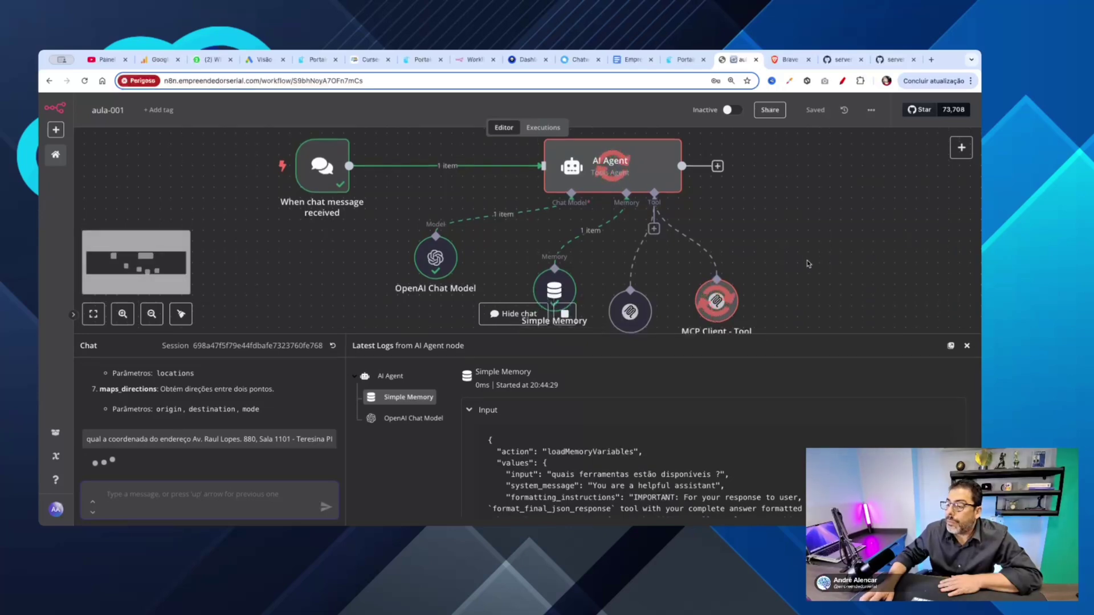
scroll(807, 264, down, 3)
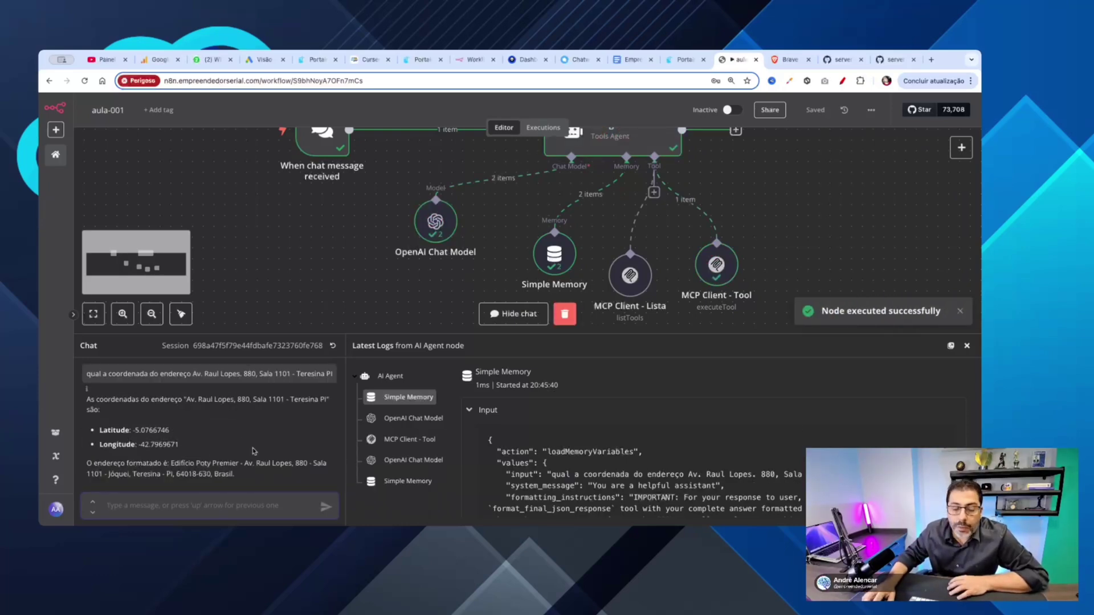
Step: Enlarge the Chat/Logs panel further and highlight the address in the sent question
scroll(254, 450, up, 1)
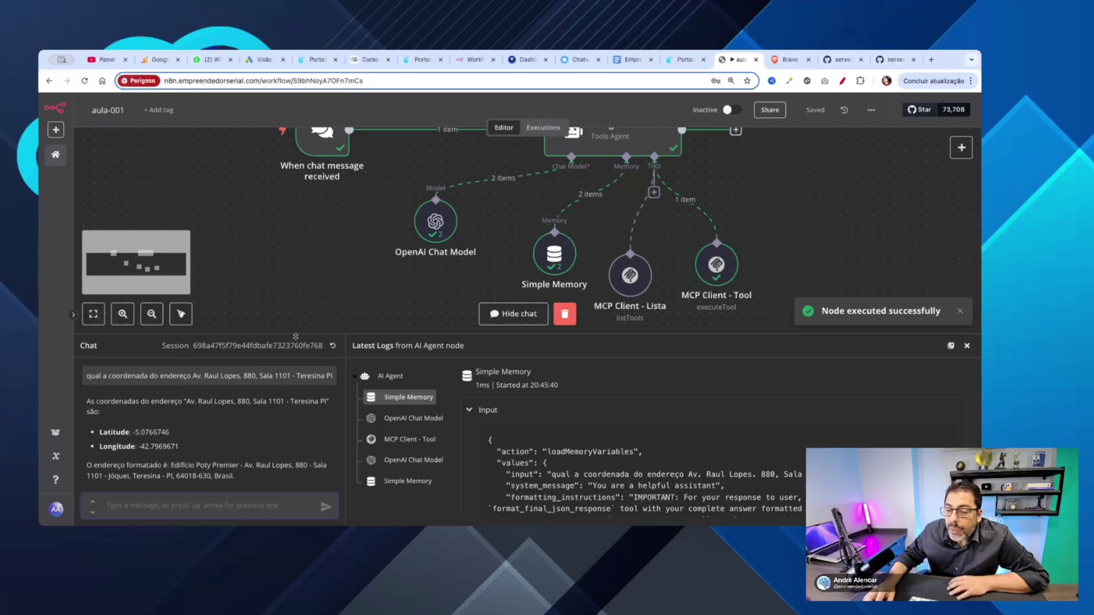
drag(295, 335, 293, 266)
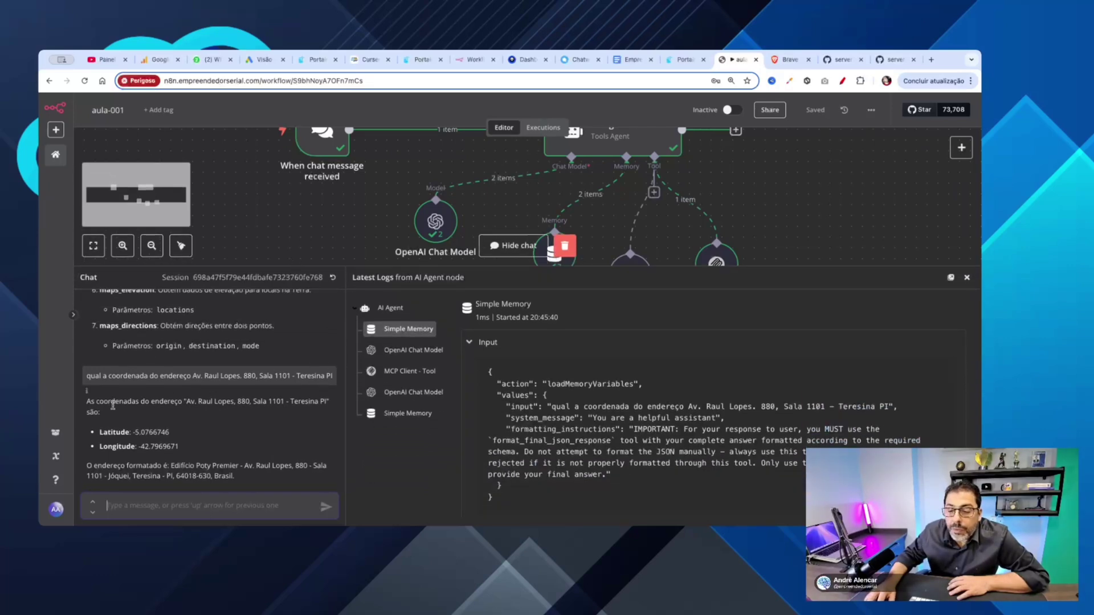
drag(193, 375, 338, 379)
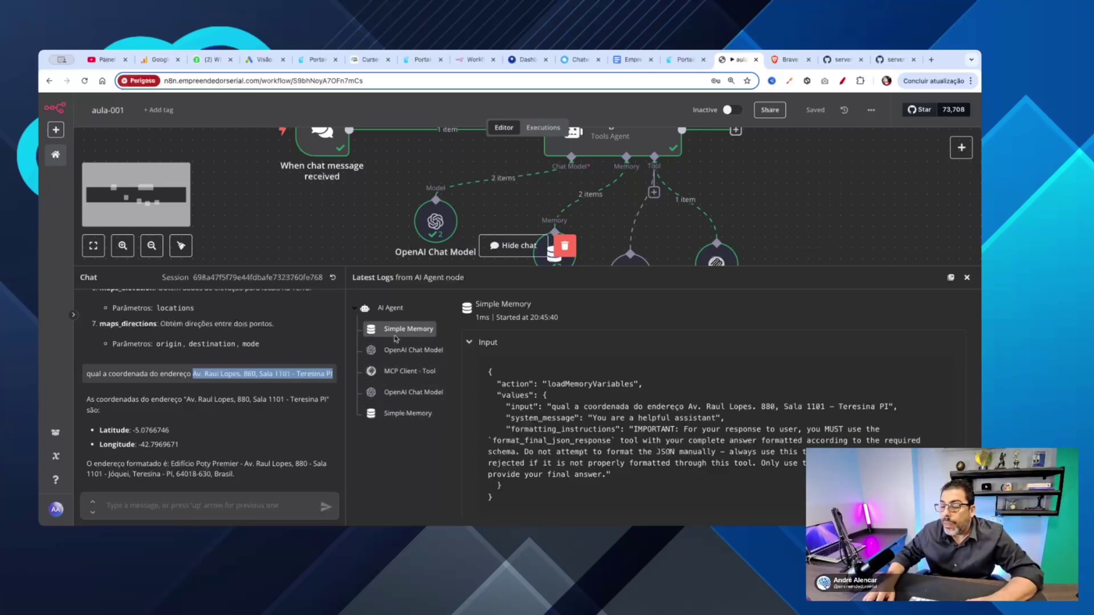
Step: Open the MCP Client - Tool log and highlight the maps_geocode tool name and address in its input
click(400, 372)
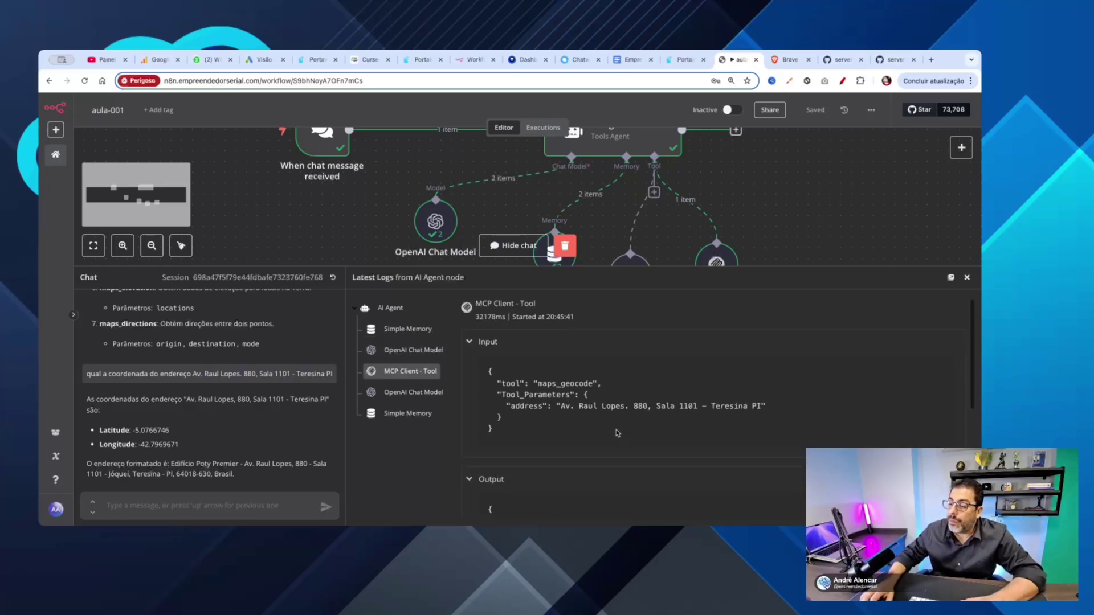
scroll(566, 388, down, 1)
double_click(566, 380)
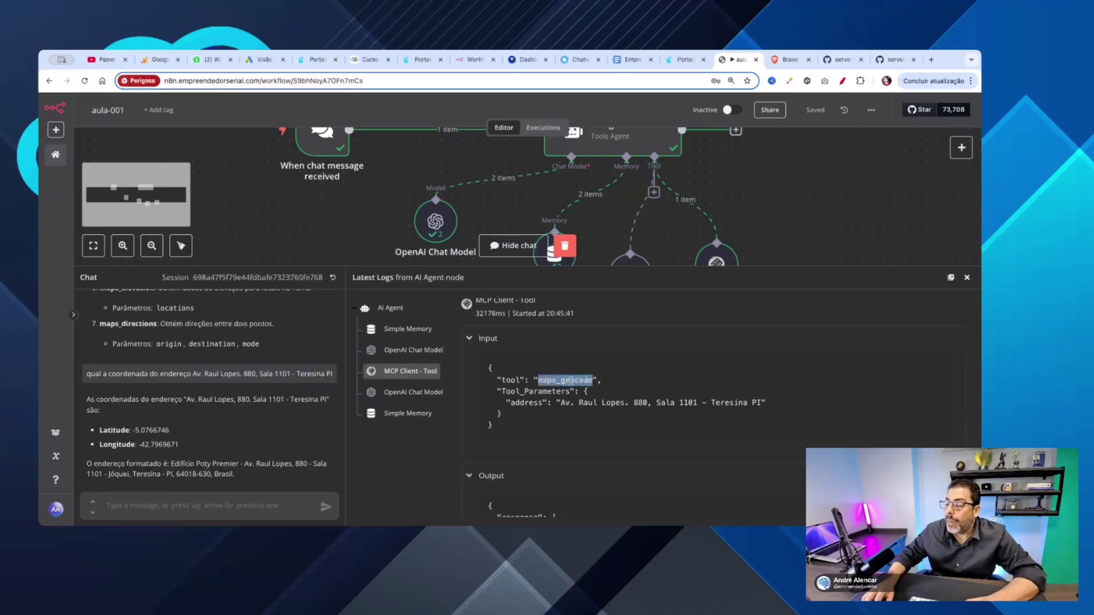
scroll(653, 377, down, 1)
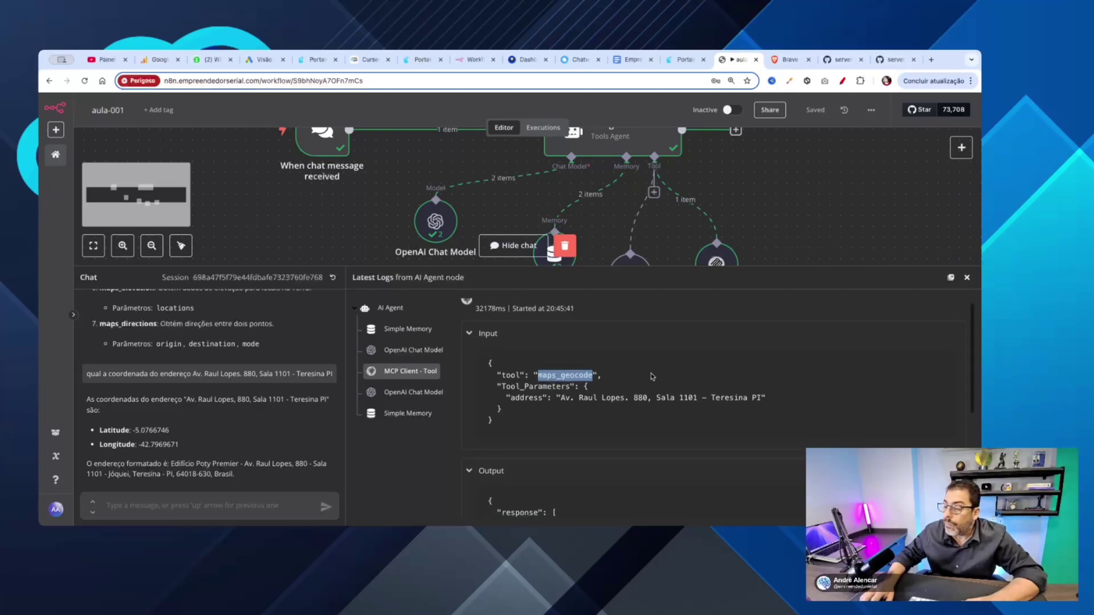
drag(559, 396, 755, 396)
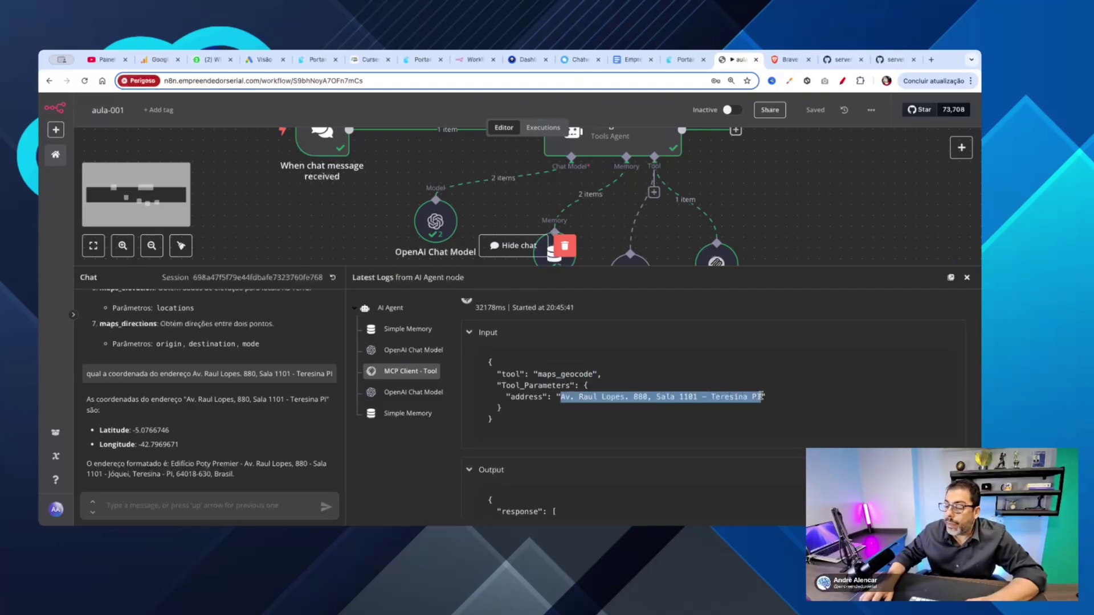
Step: Highlight the returned latitude -5.0766746, longitude -42.7969671, formatted_address and place_id in the tool output
scroll(780, 396, down, 2)
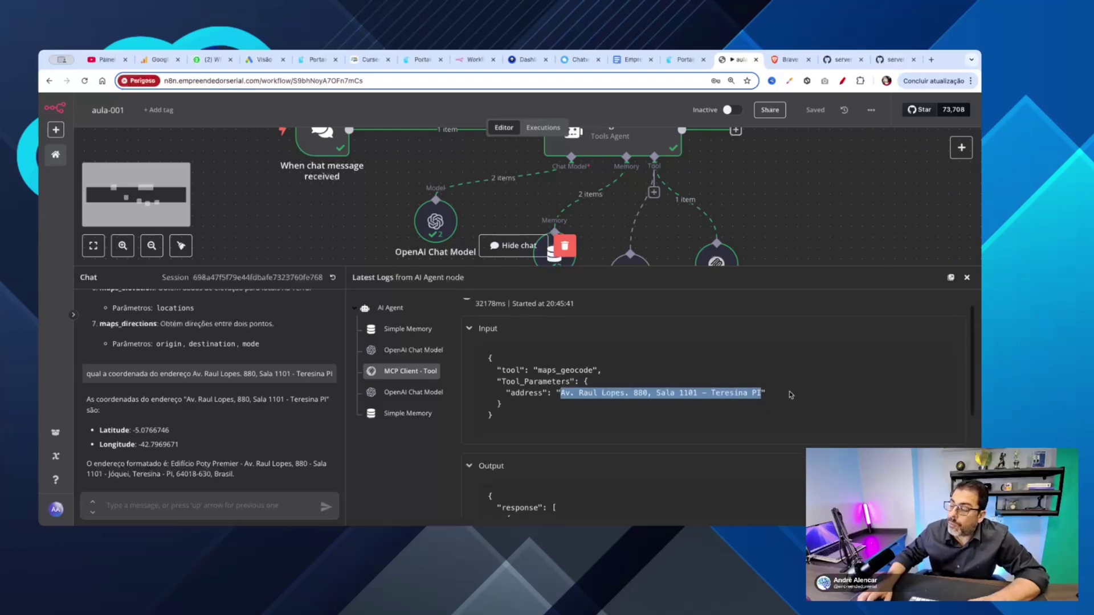
scroll(791, 395, down, 5)
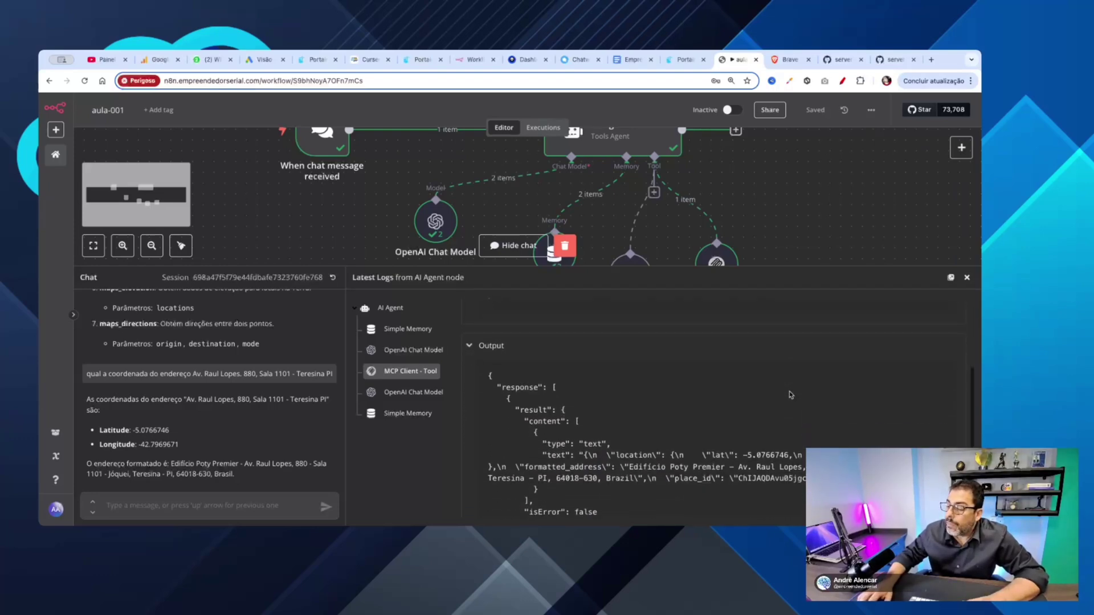
scroll(790, 395, down, 1)
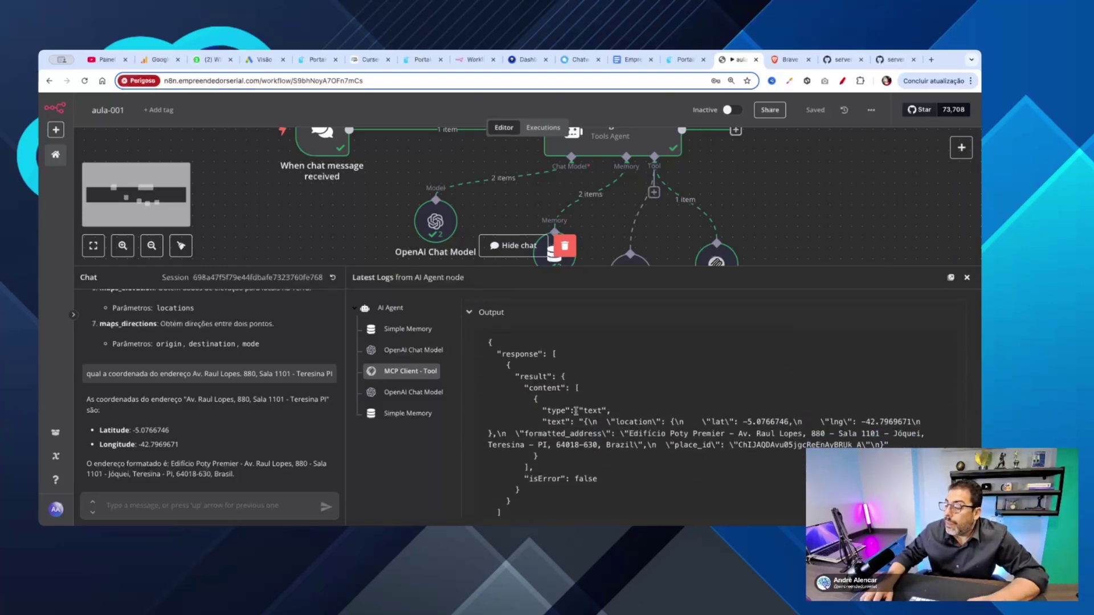
double_click(624, 421)
double_click(737, 422)
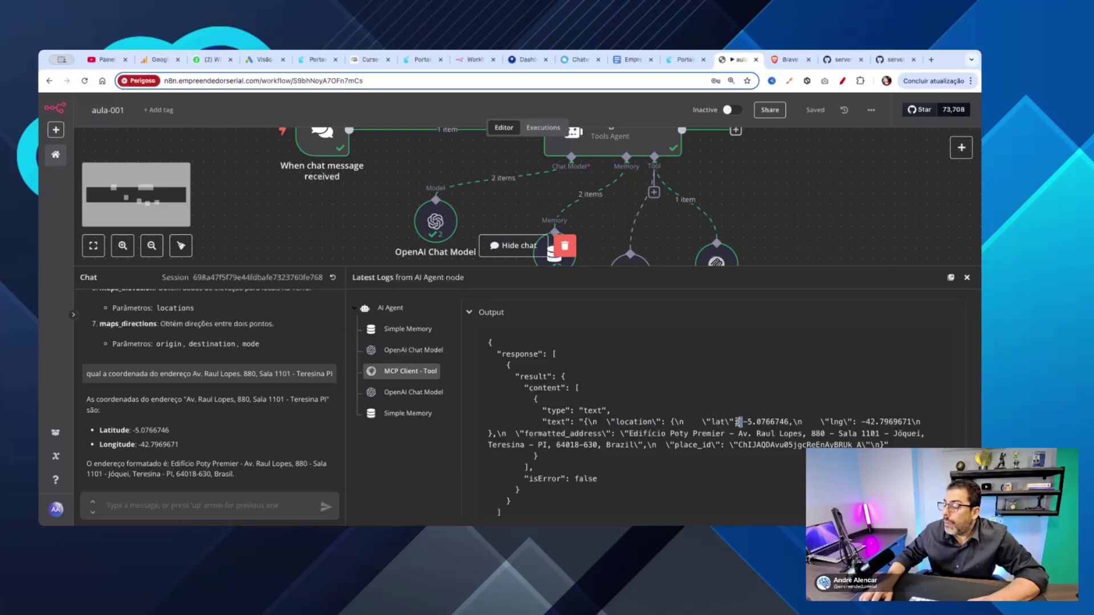
double_click(774, 422)
double_click(869, 422)
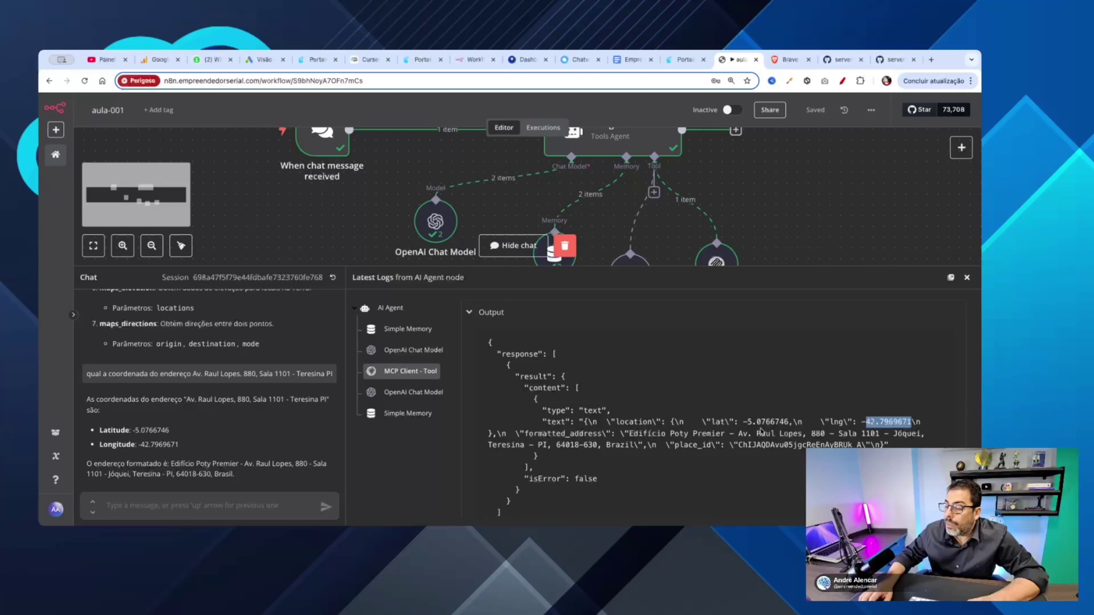
scroll(761, 431, down, 1)
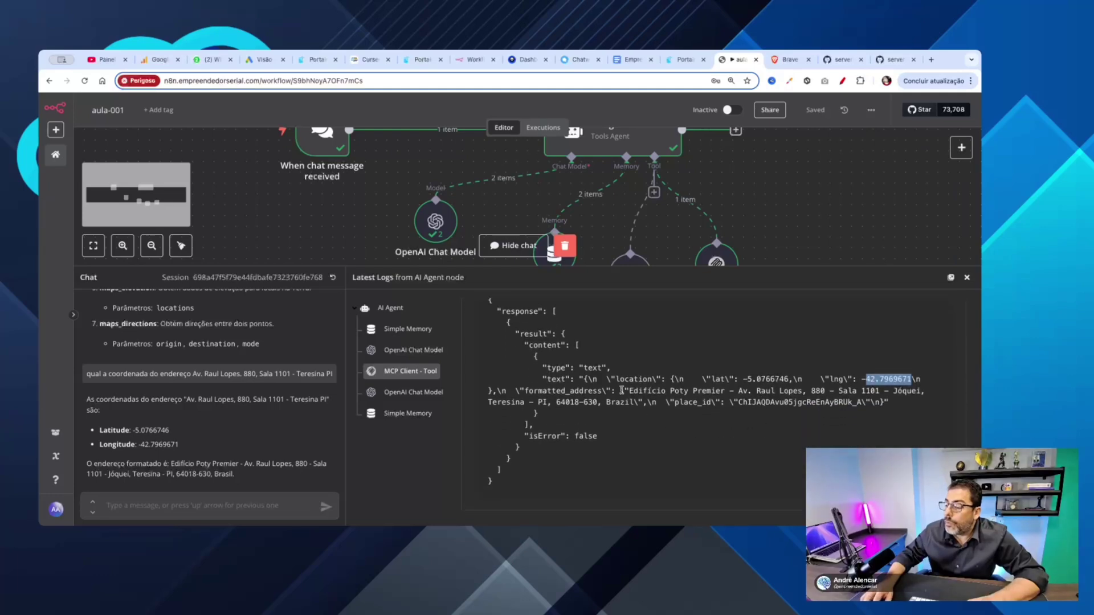
drag(621, 391, 716, 410)
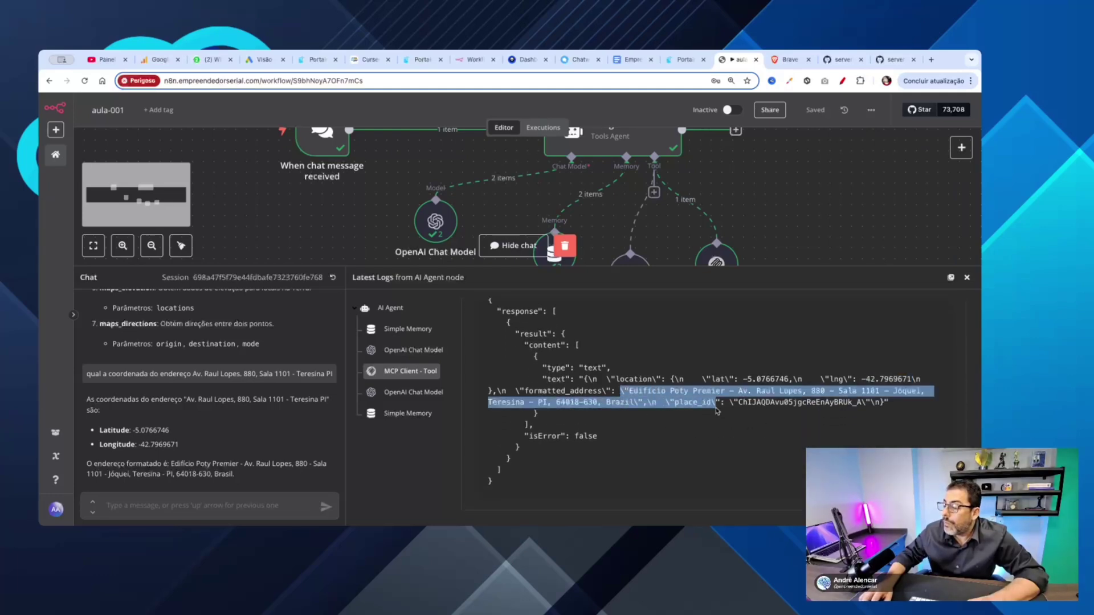
double_click(784, 403)
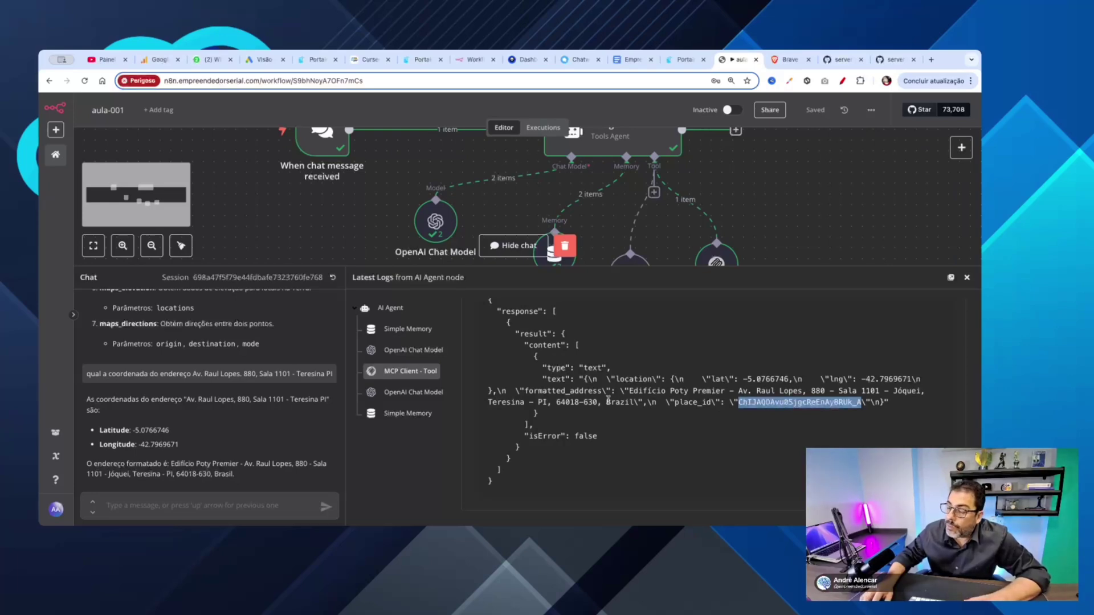
drag(599, 403, 485, 405)
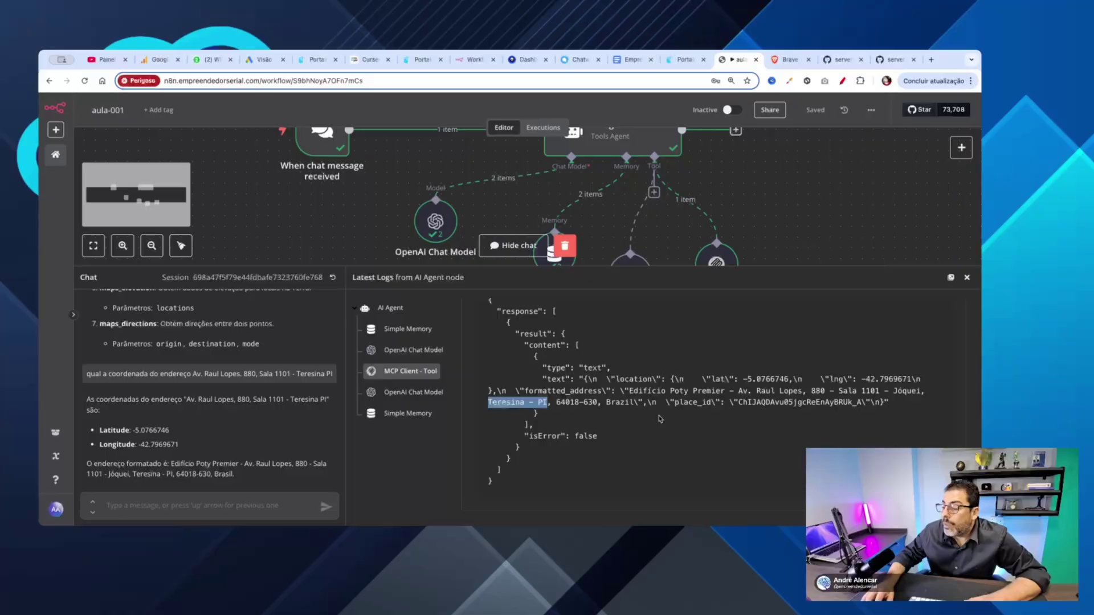